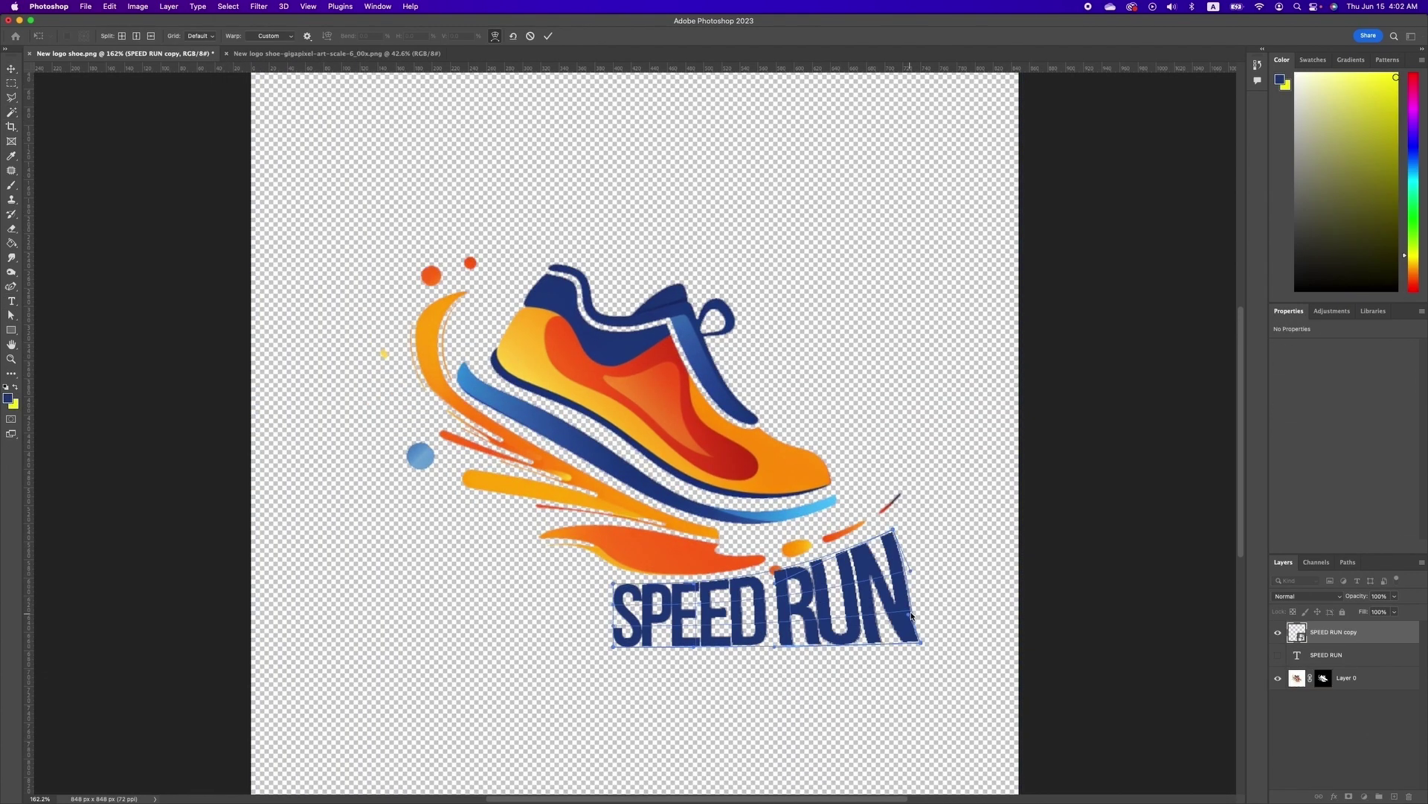
Merge the SPEED RUN text layer and the shoe layer into one layer
{"action": "left_click", "coordinate": [1362, 632]}
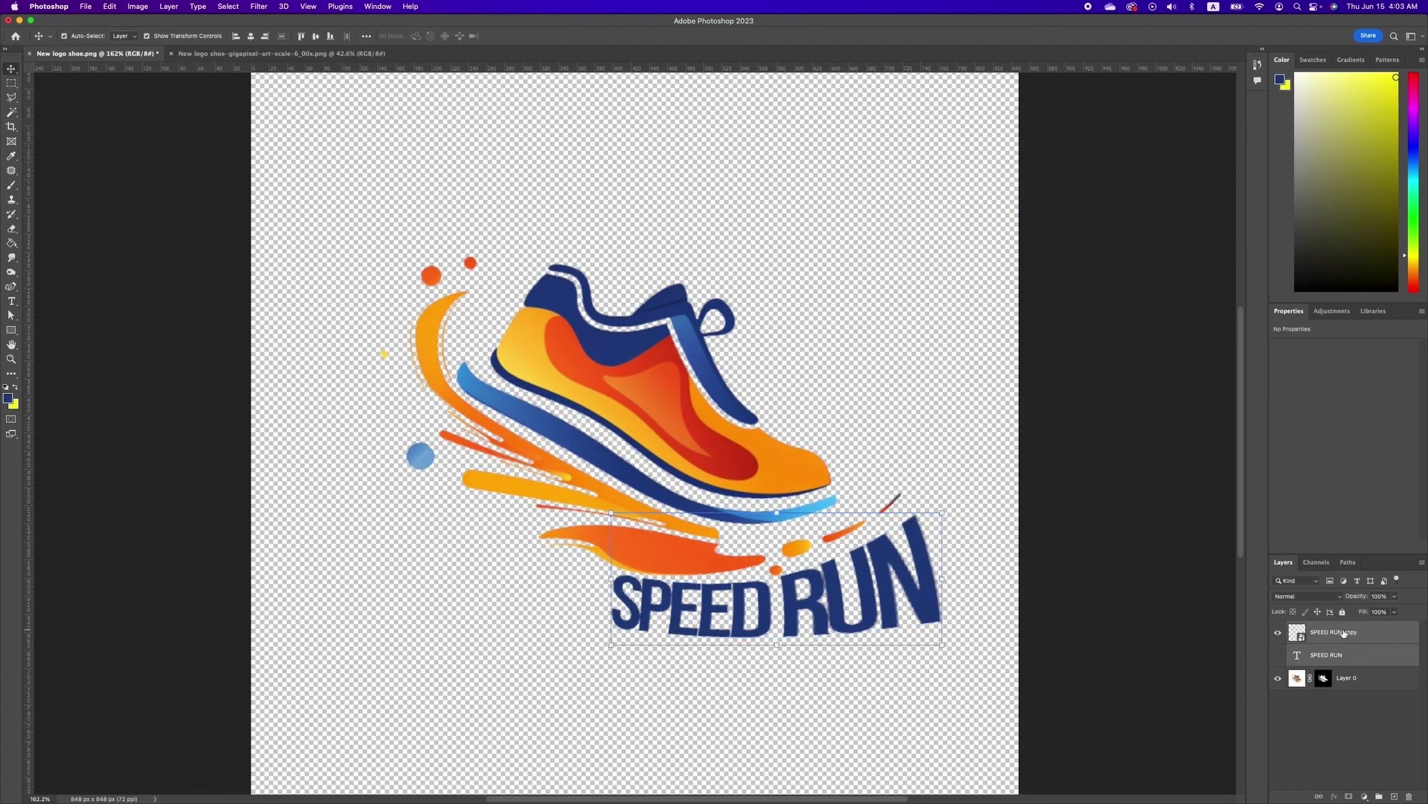
{"action": "left_click", "coordinate": [1361, 654], "text": "shift"}
{"action": "right_click", "coordinate": [1336, 633]}
{"action": "left_click", "coordinate": [1263, 668]}
Save the merged logo as a PNG file, accepting the PNG format options
{"action": "left_click", "coordinate": [86, 6]}
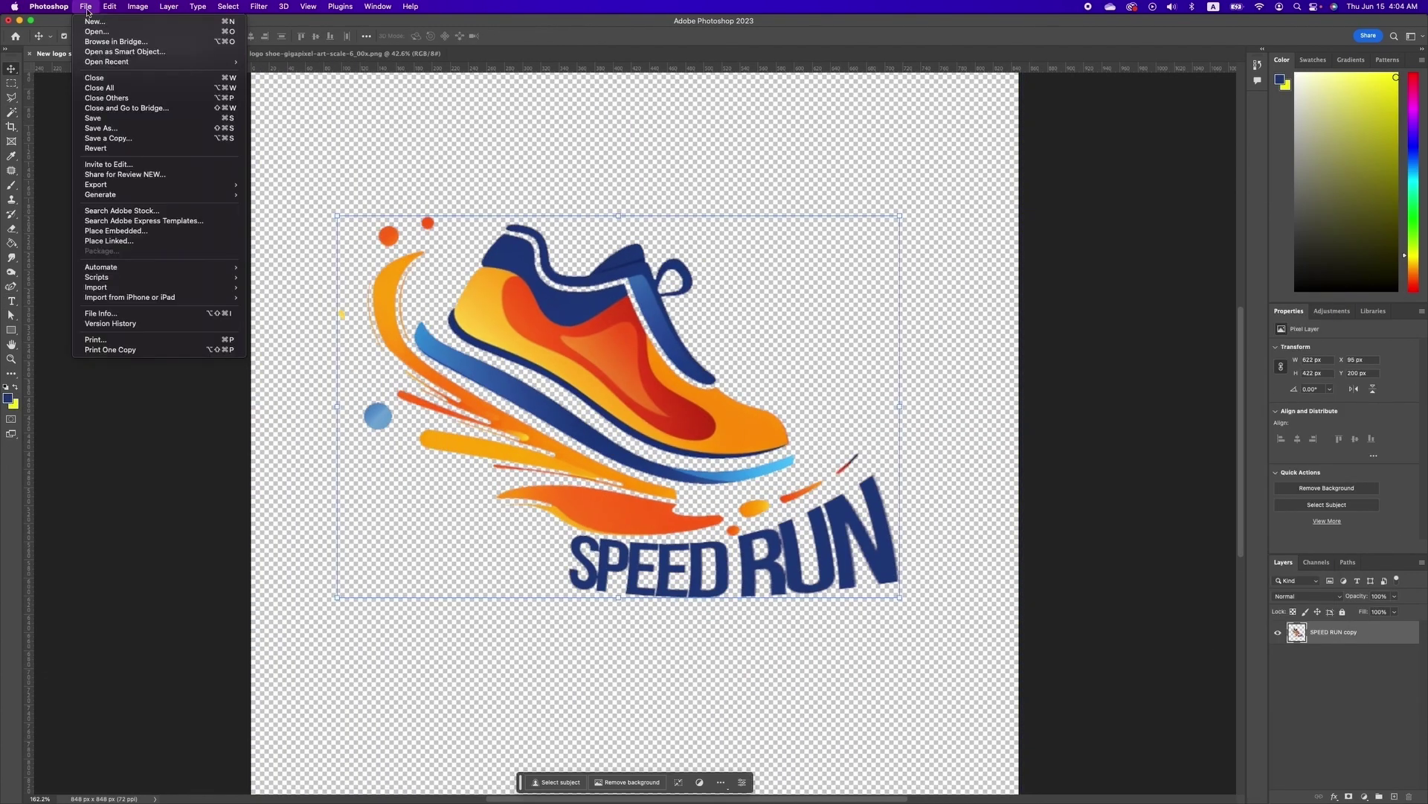
{"action": "left_click", "coordinate": [112, 140]}
{"action": "left_click", "coordinate": [915, 481]}
{"action": "left_click", "coordinate": [912, 194]}
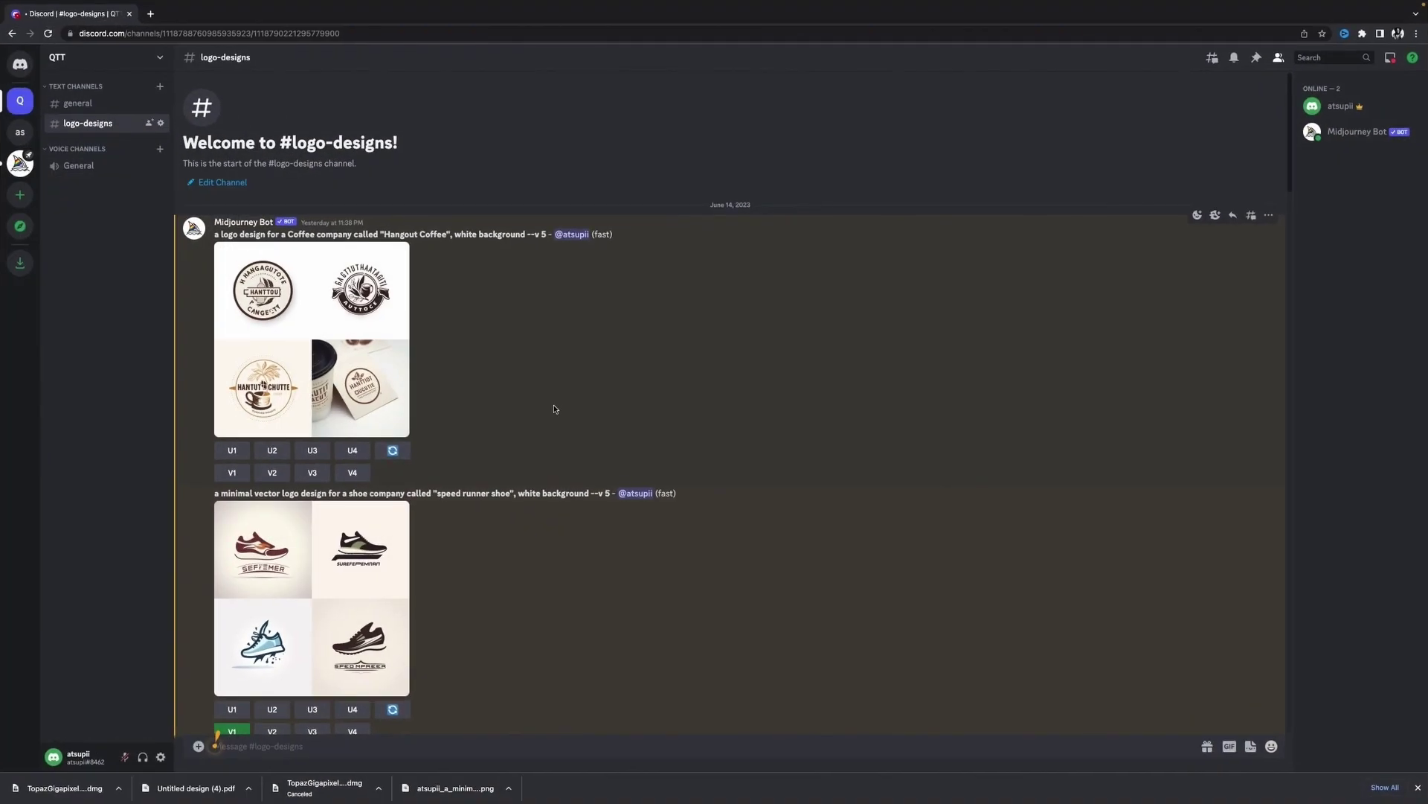
Preview the coffee and speed-runner shoe logo grids, then enlarge the watercolor mother-and-daughter grid
{"action": "left_click", "coordinate": [376, 369]}
{"action": "left_click", "coordinate": [1077, 517]}
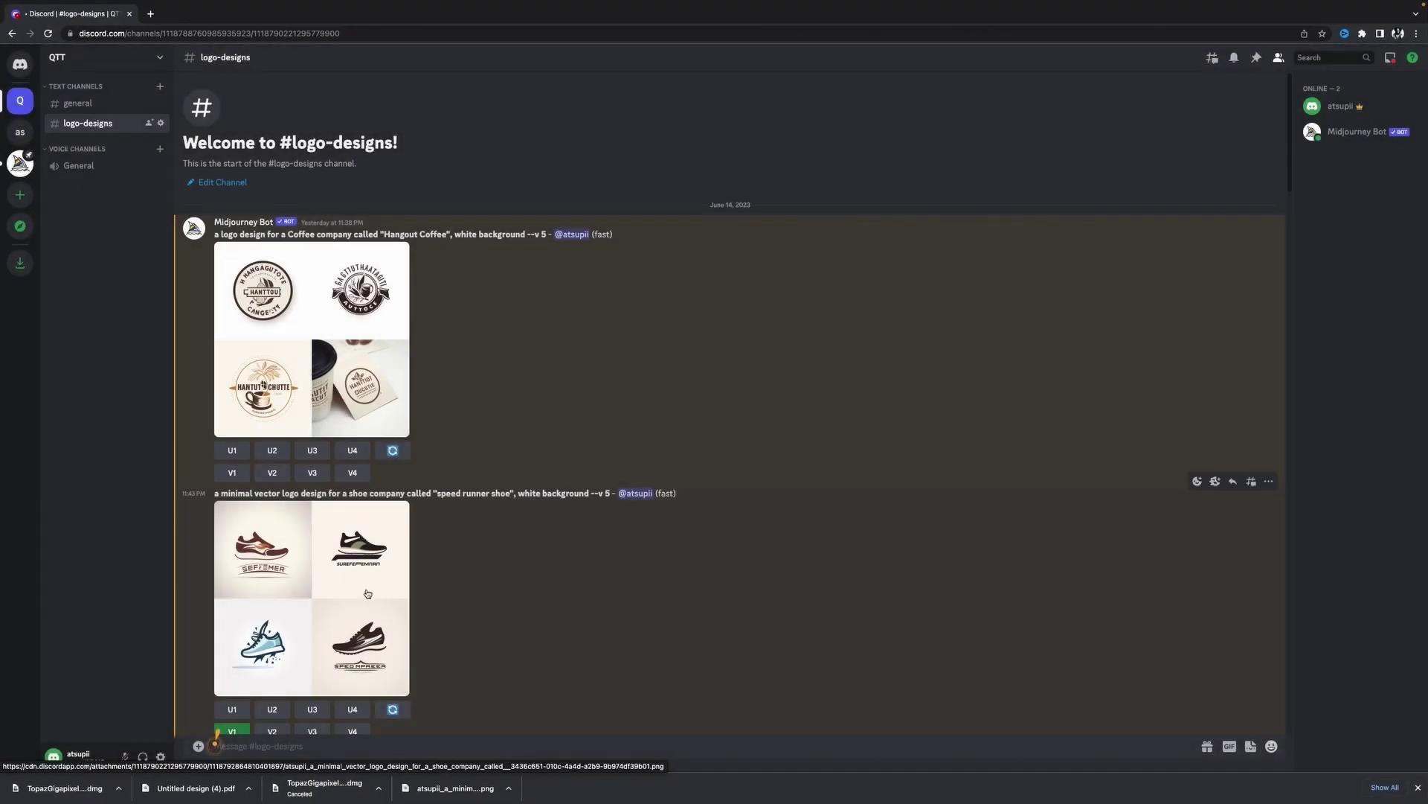
{"action": "left_click", "coordinate": [312, 598]}
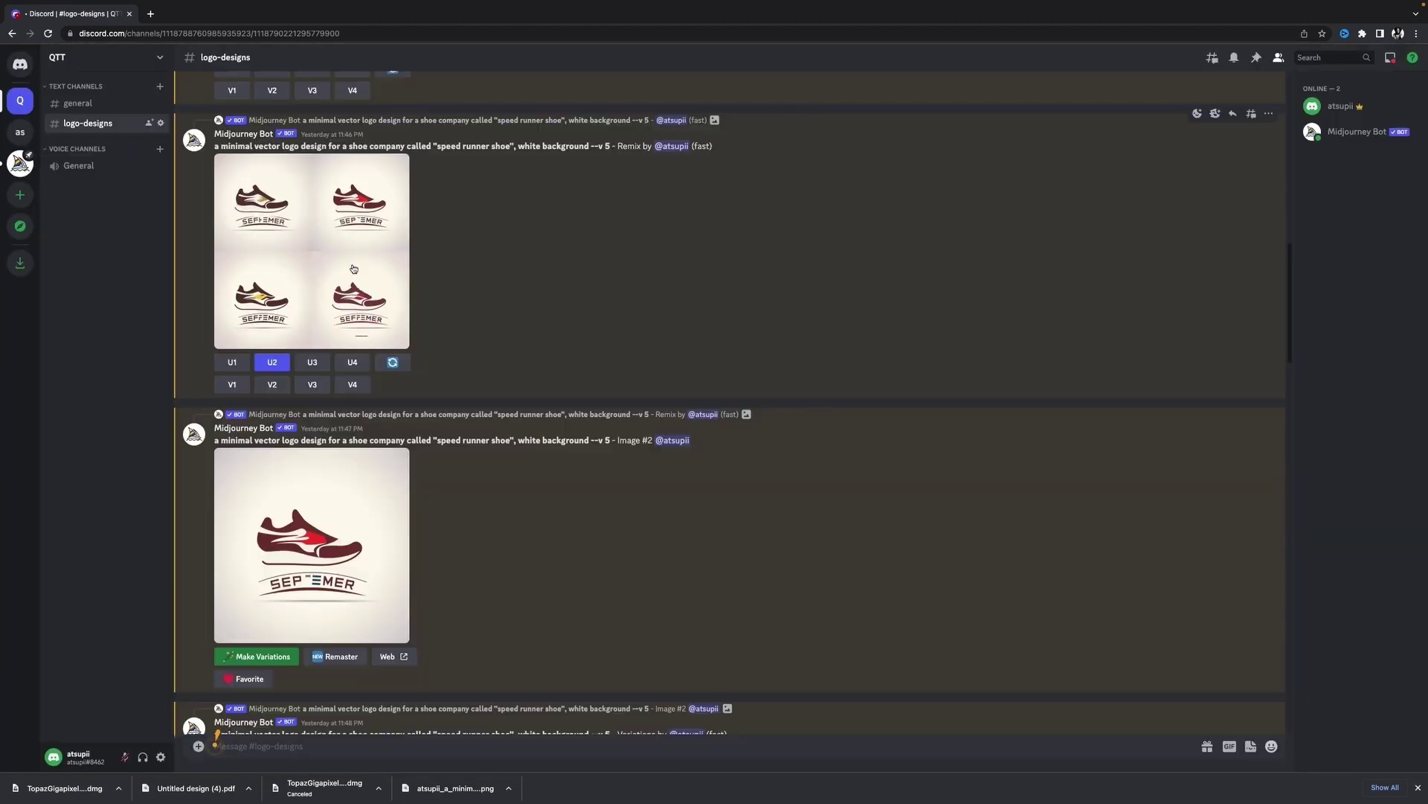
{"action": "scroll", "coordinate": [374, 316], "scroll_direction": "up", "scroll_amount": 10}
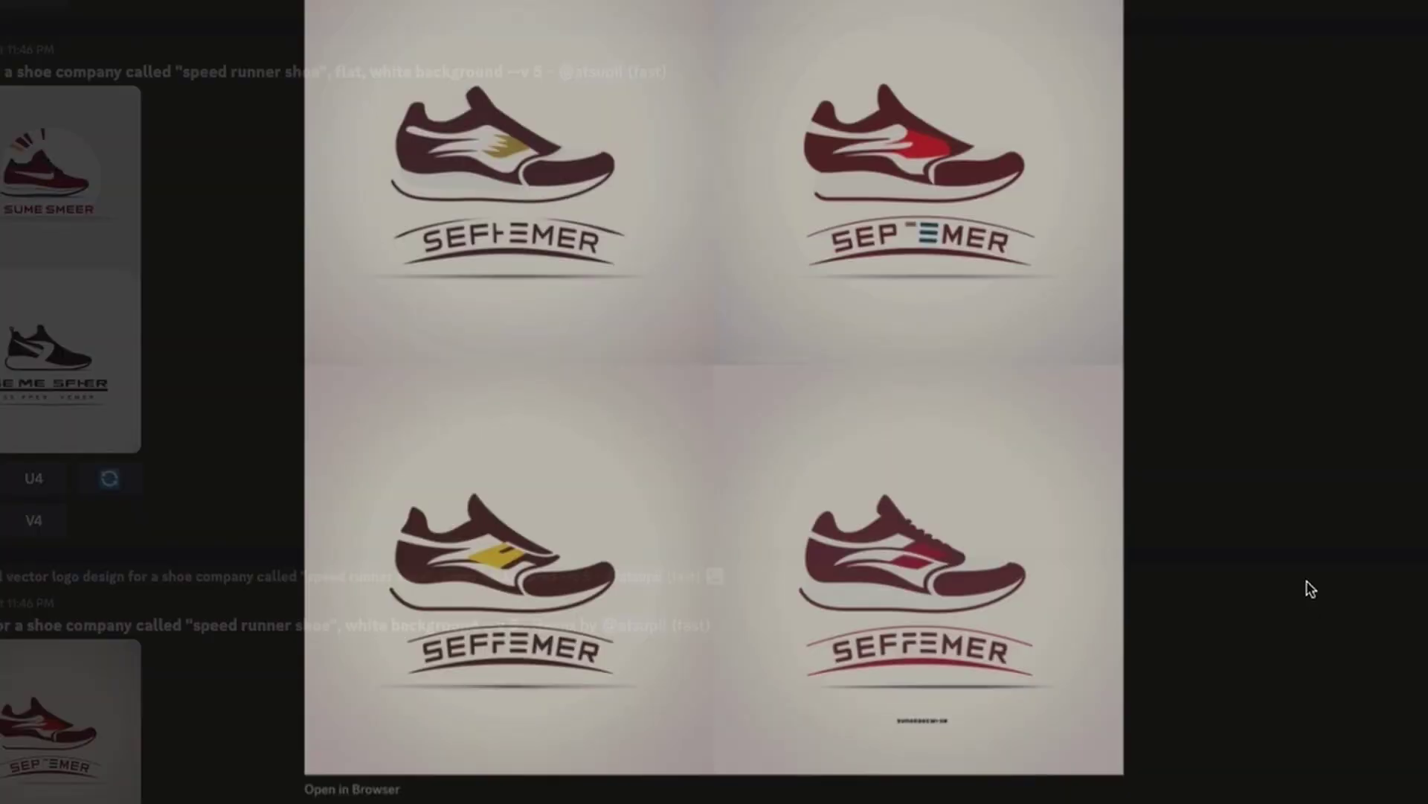
{"action": "left_click", "coordinate": [1304, 587]}
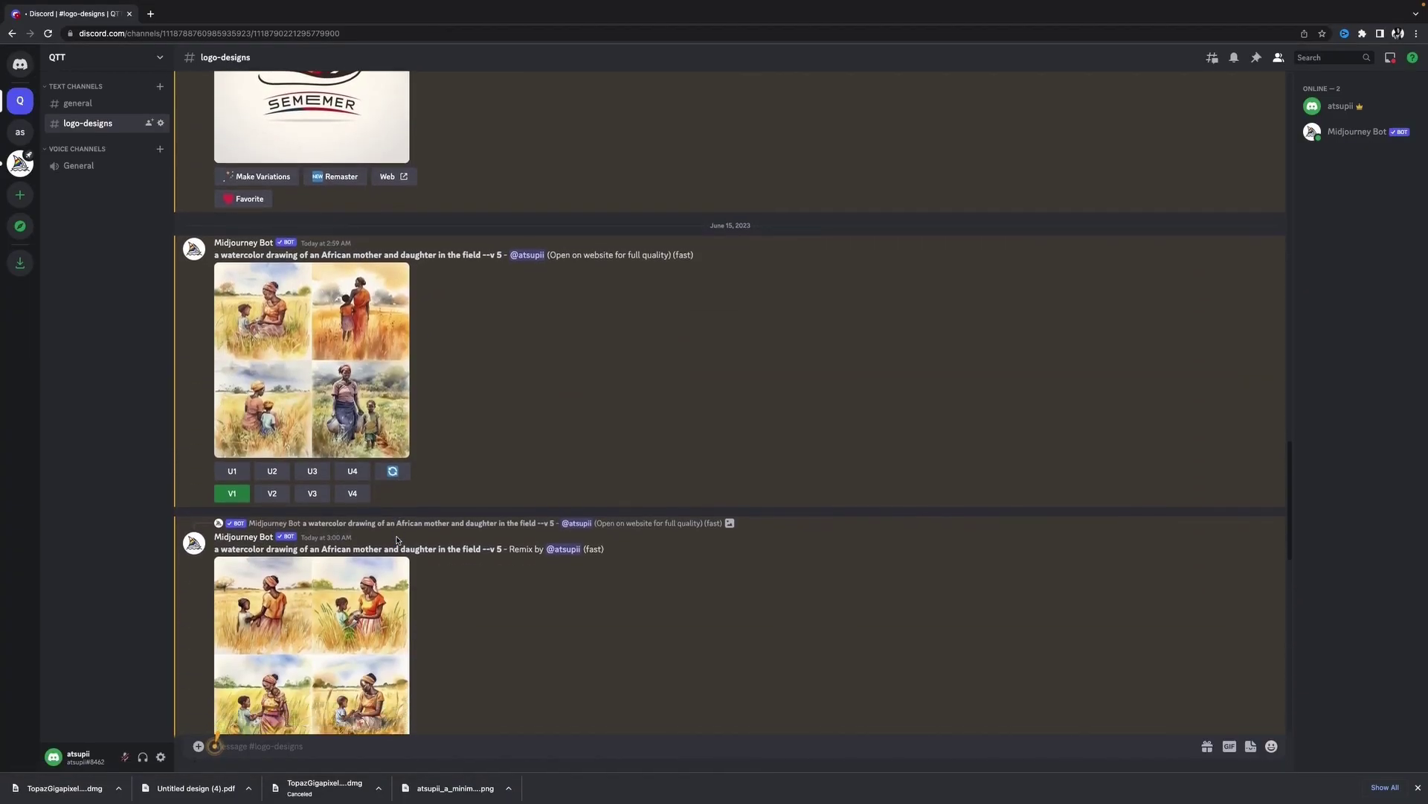
{"action": "left_click", "coordinate": [311, 359]}
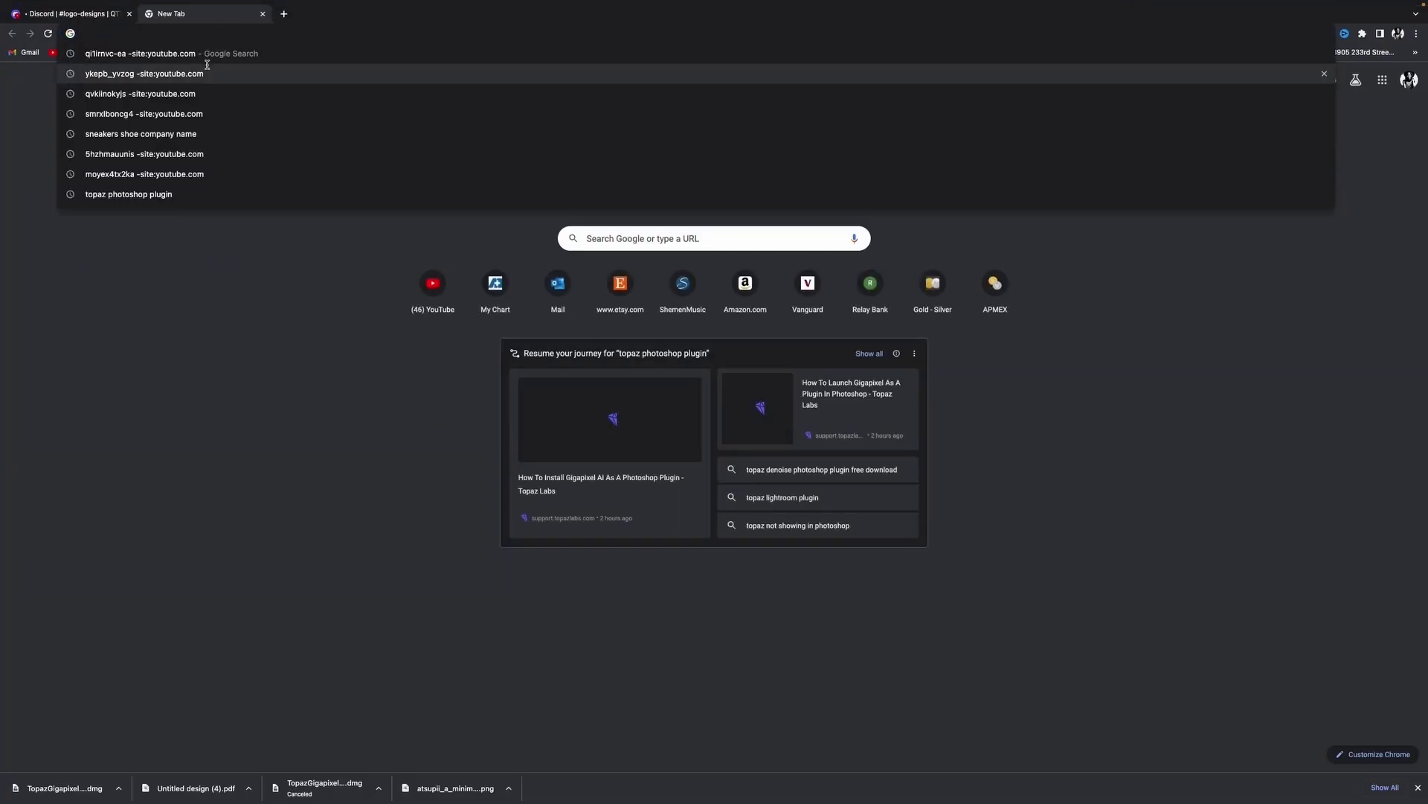
Go to midjourney.com and open the documentation's Getting Started quick start guide
{"action": "type", "text": "midjourney.com/home/?callbackUrl=%2Fapp%2F"}
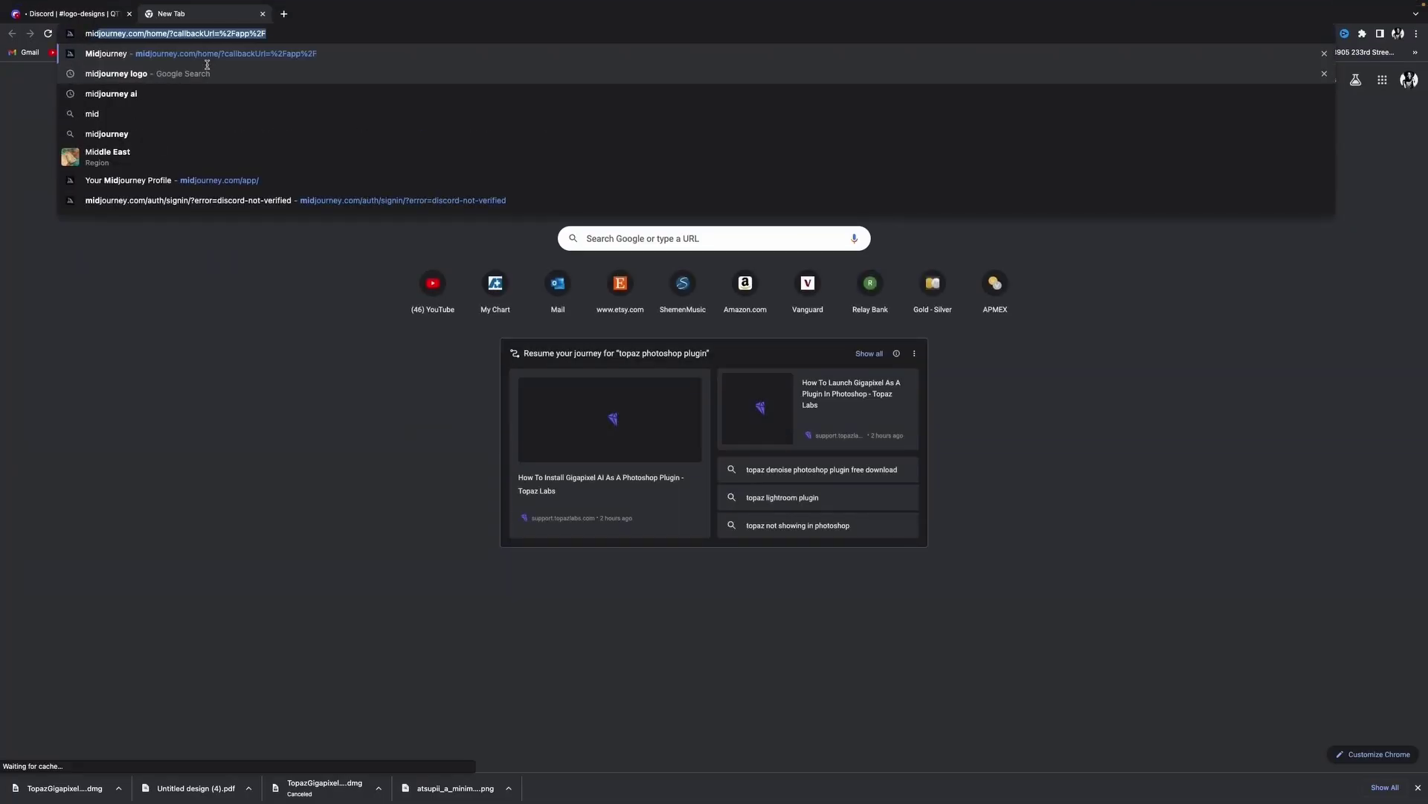
{"action": "key", "text": "Return"}
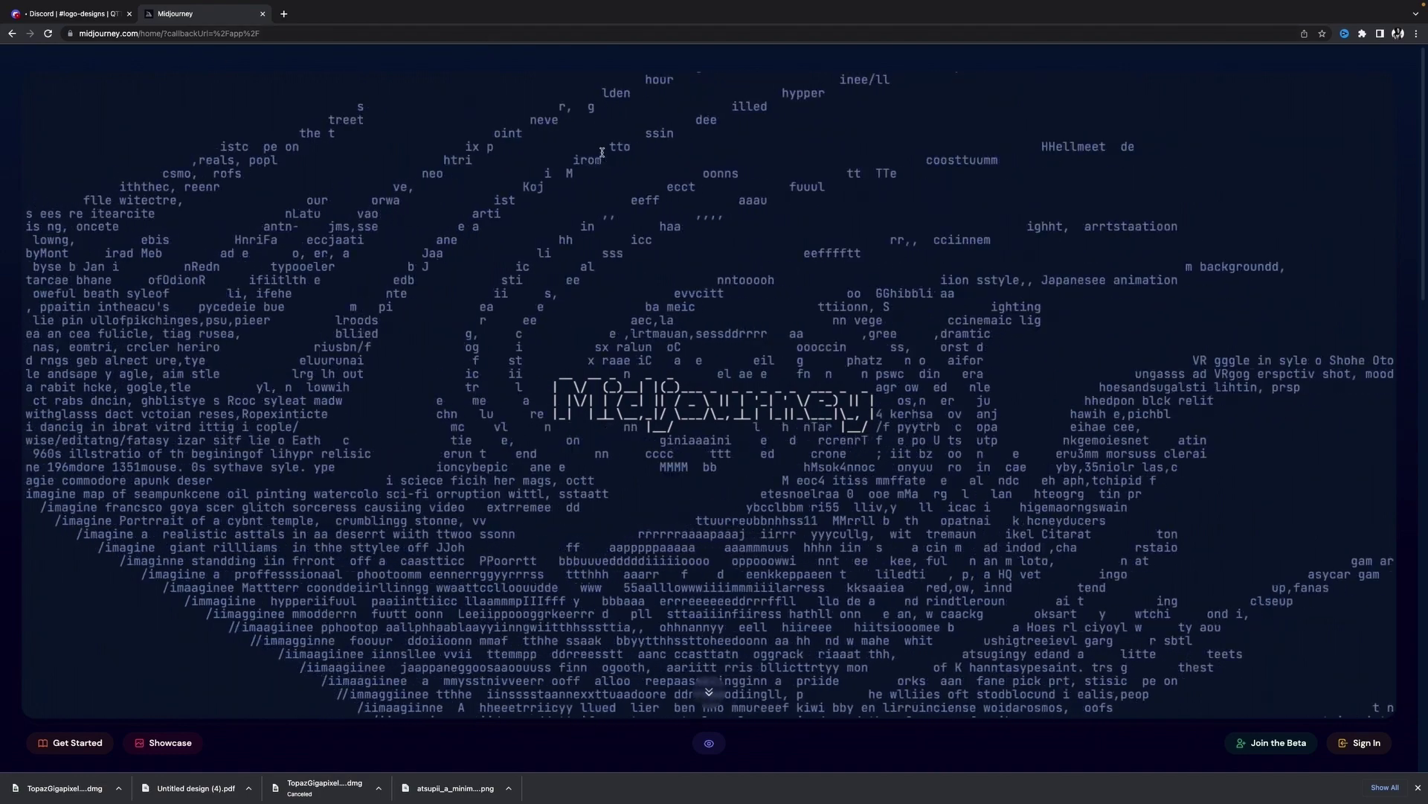
{"action": "scroll", "coordinate": [608, 408], "scroll_direction": "down", "scroll_amount": 6}
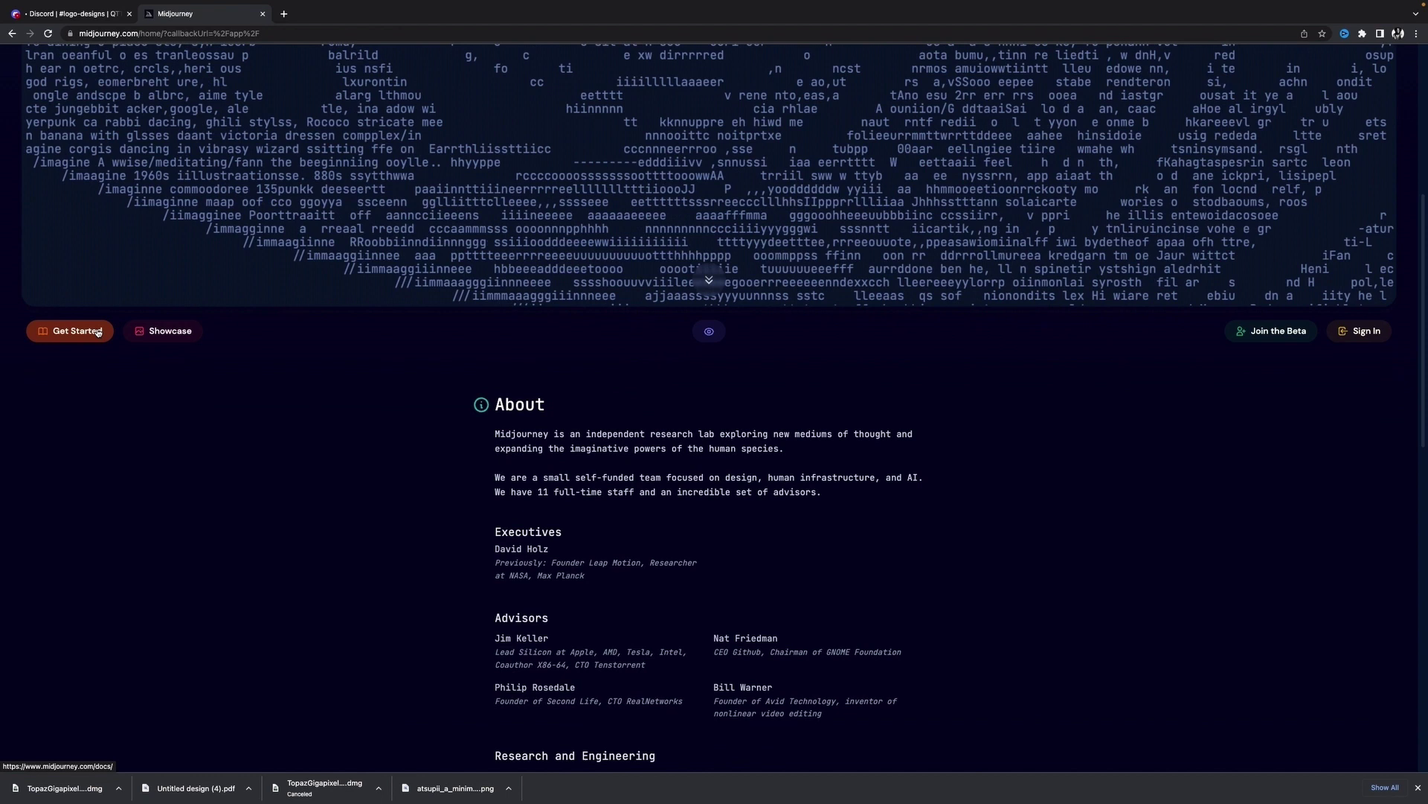
{"action": "left_click", "coordinate": [98, 332]}
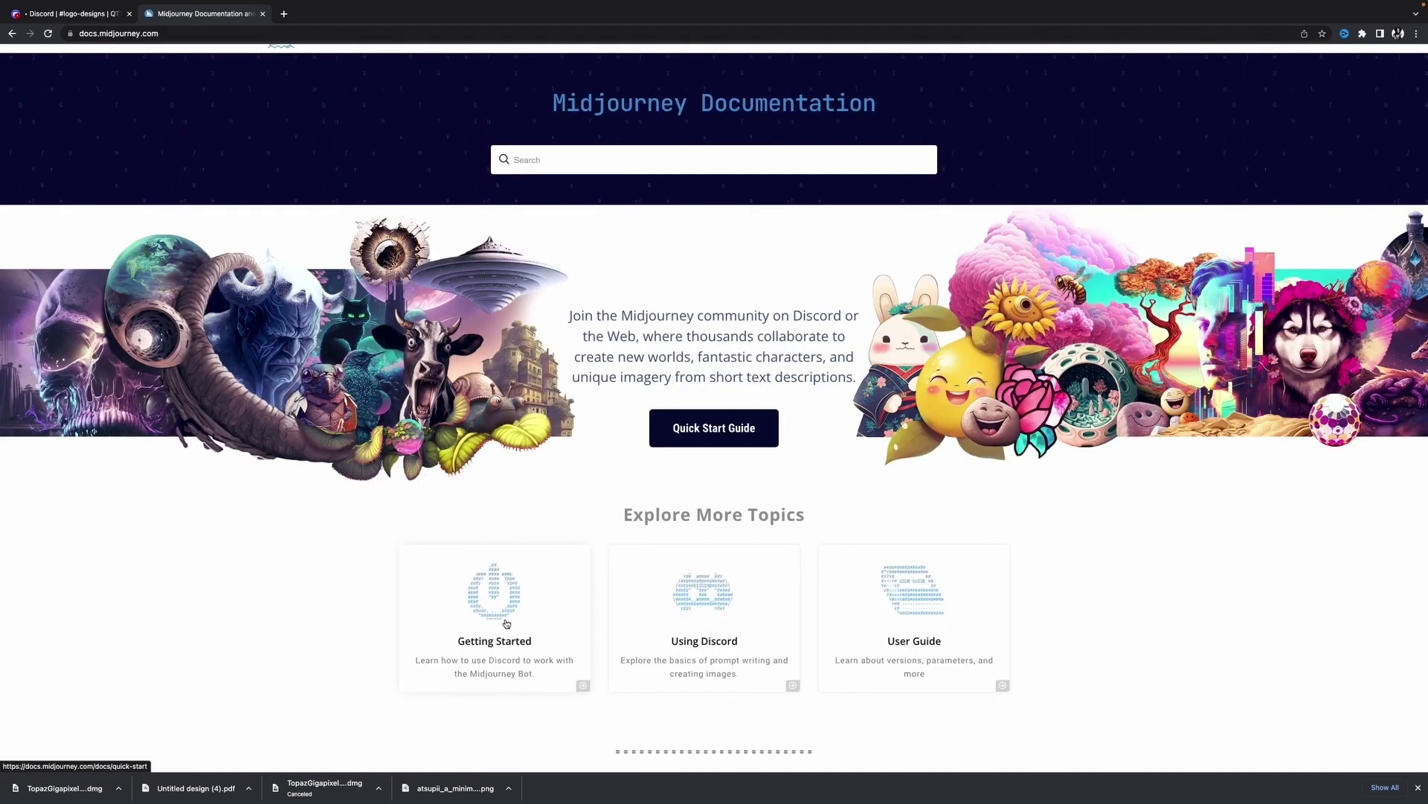
{"action": "left_click", "coordinate": [507, 614]}
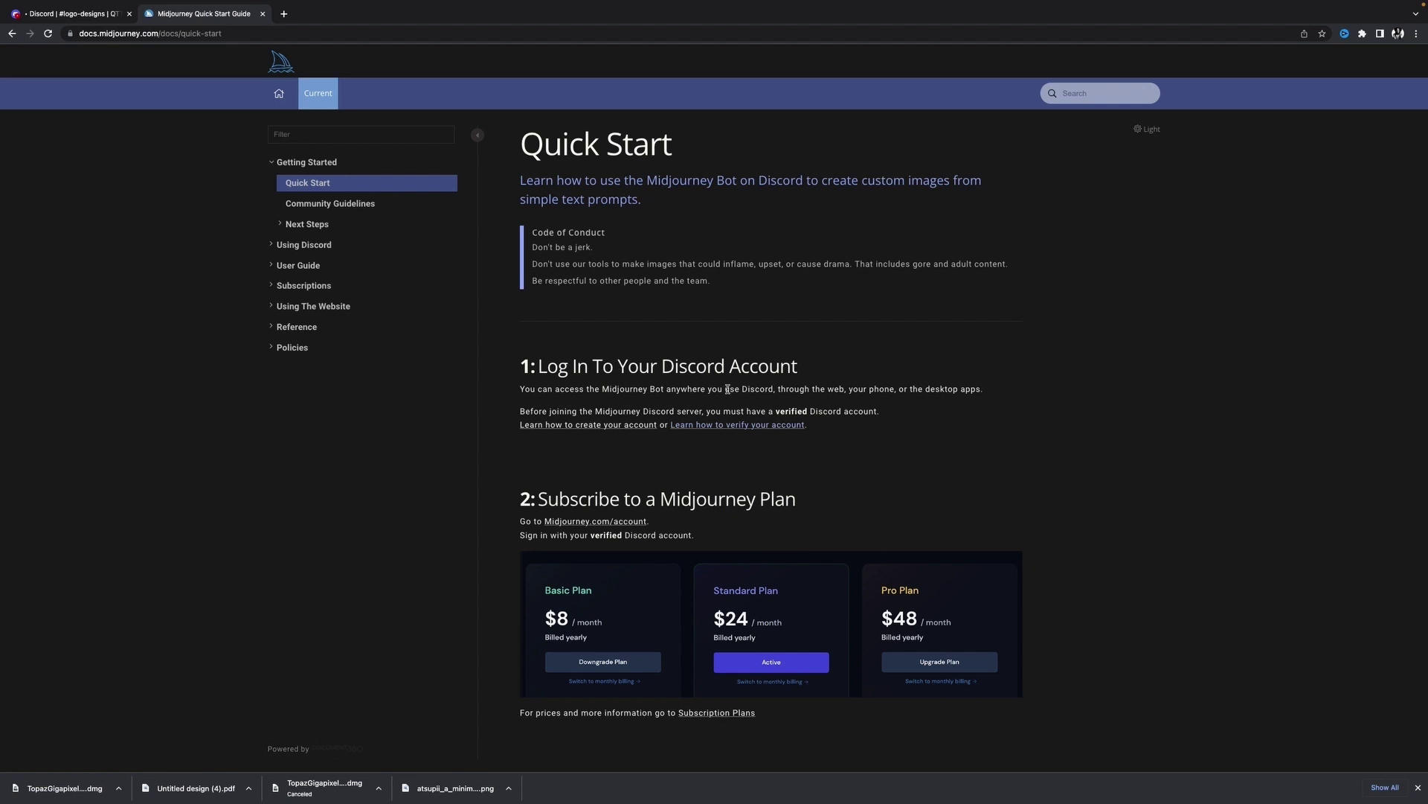
Open discord.com in a new browser tab
{"action": "left_click", "coordinate": [800, 424]}
{"action": "key", "text": "ctrl+t"}
{"action": "type", "text": "disc"}
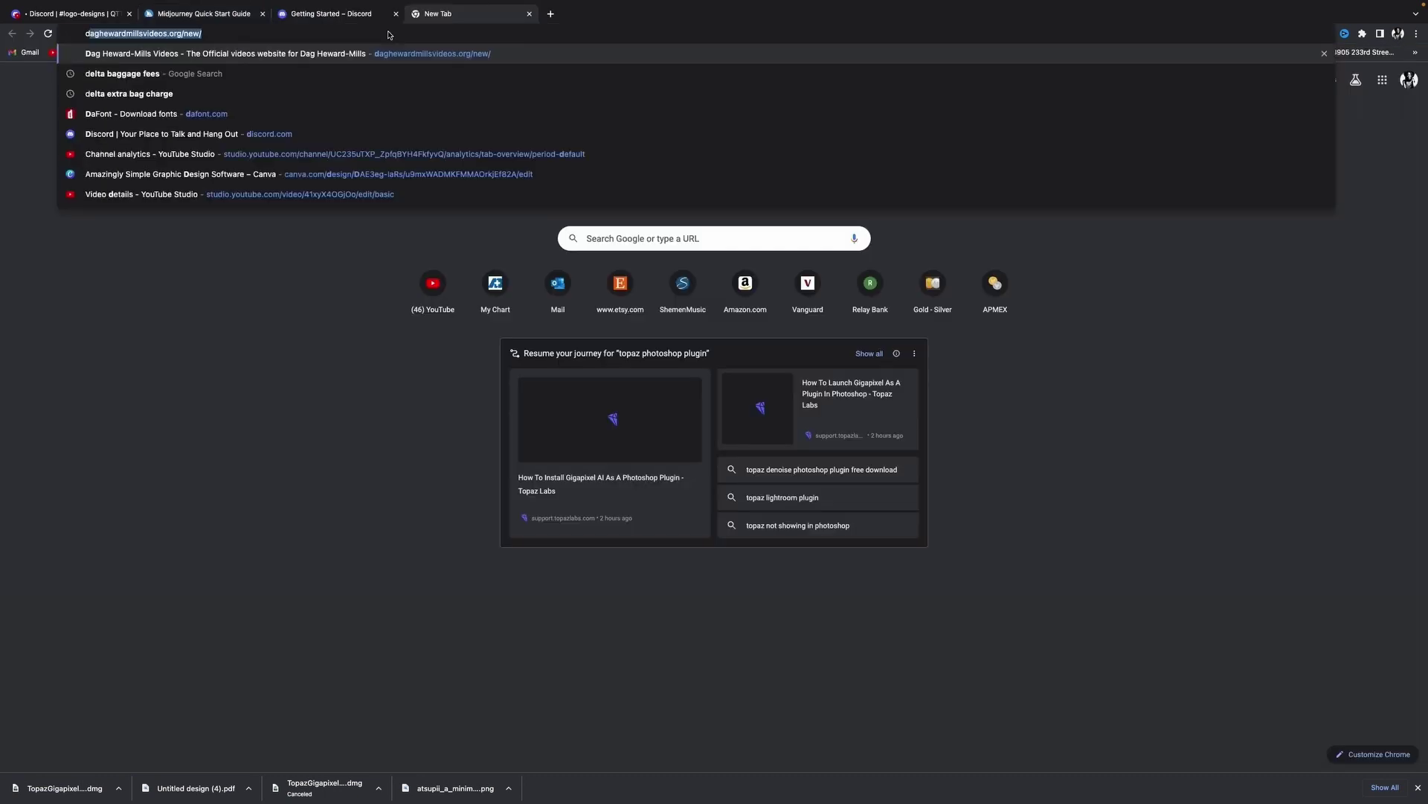
{"action": "type", "text": "ord.com"}
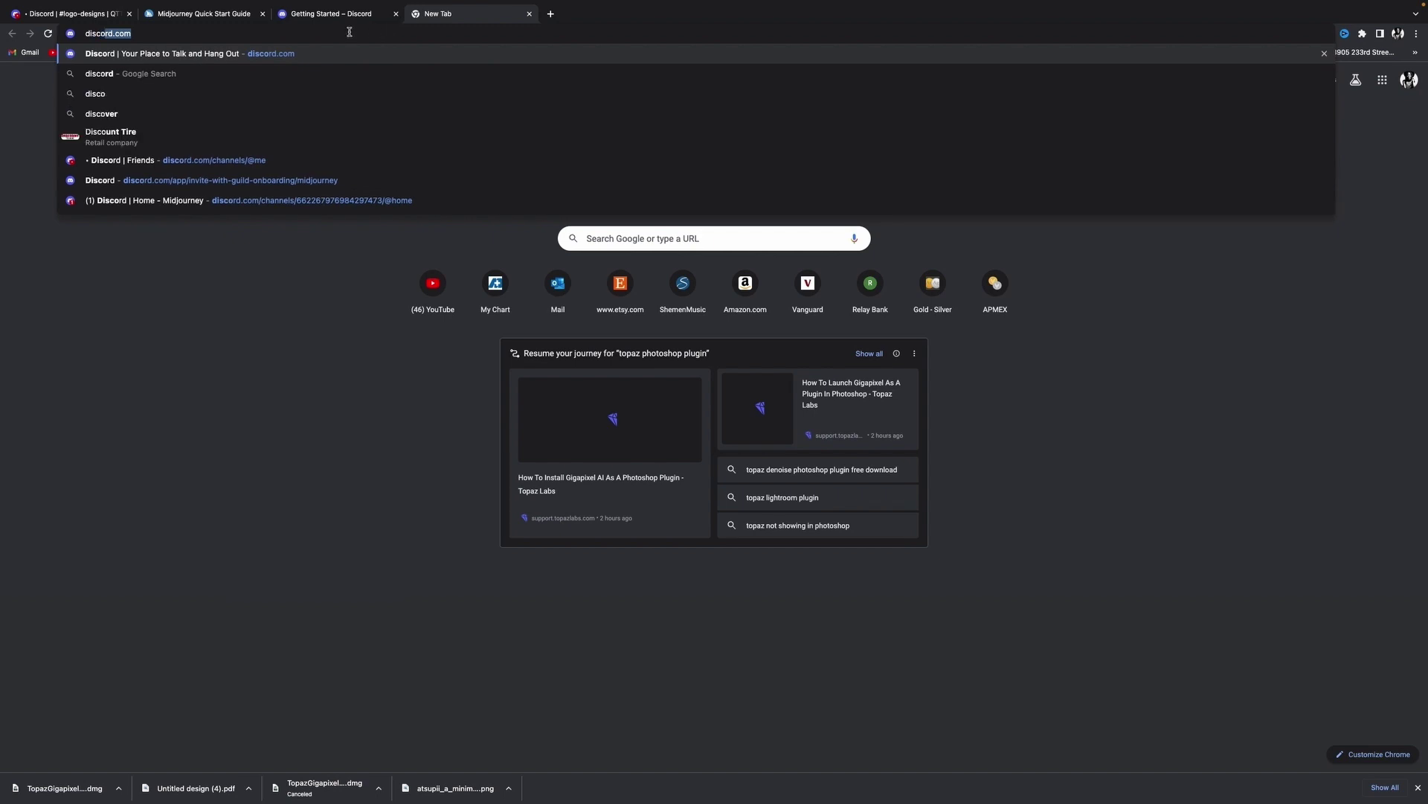
{"action": "left_click", "coordinate": [266, 54]}
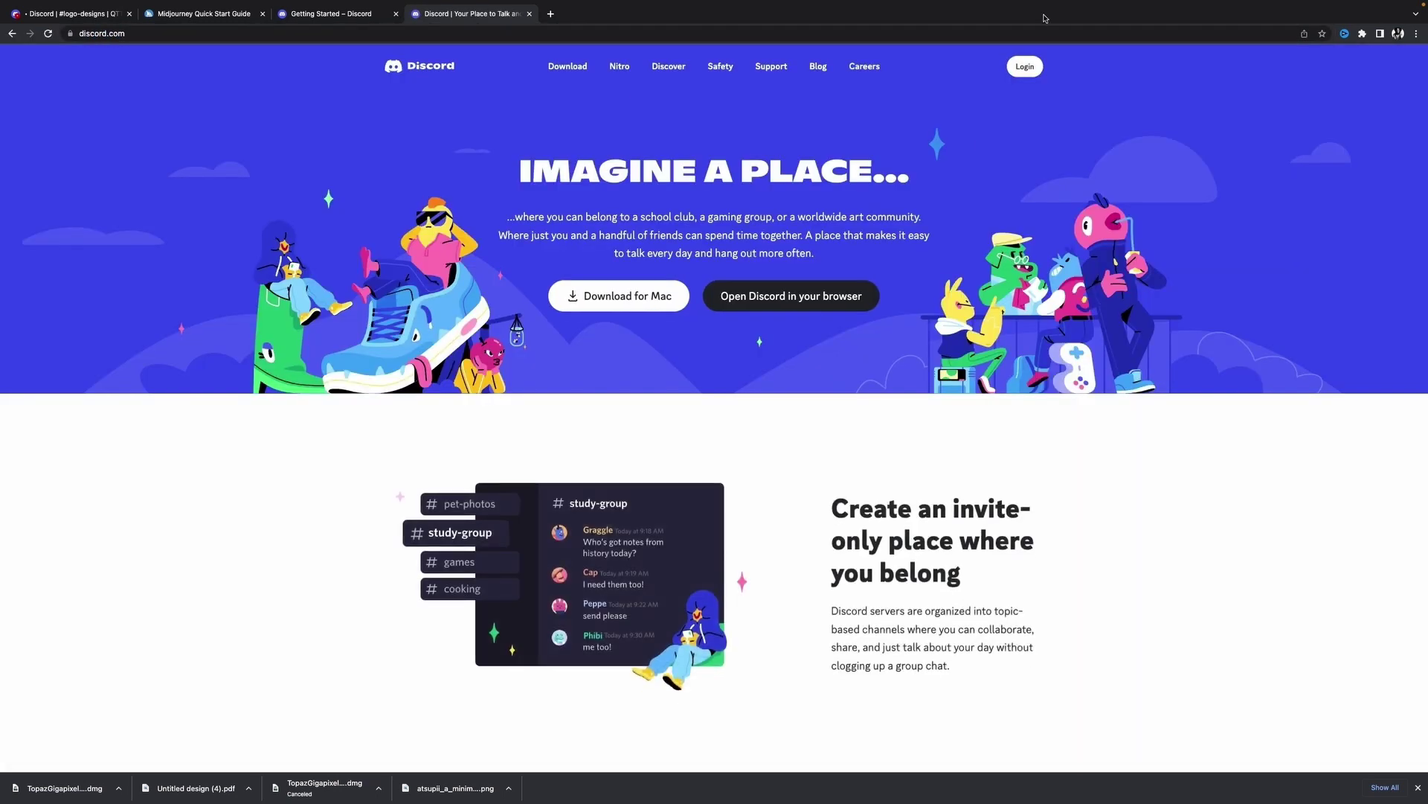
Back in the Quick Start guide, open the Midjourney account page showing the Standard Plan
{"action": "key", "text": "ctrl+2"}
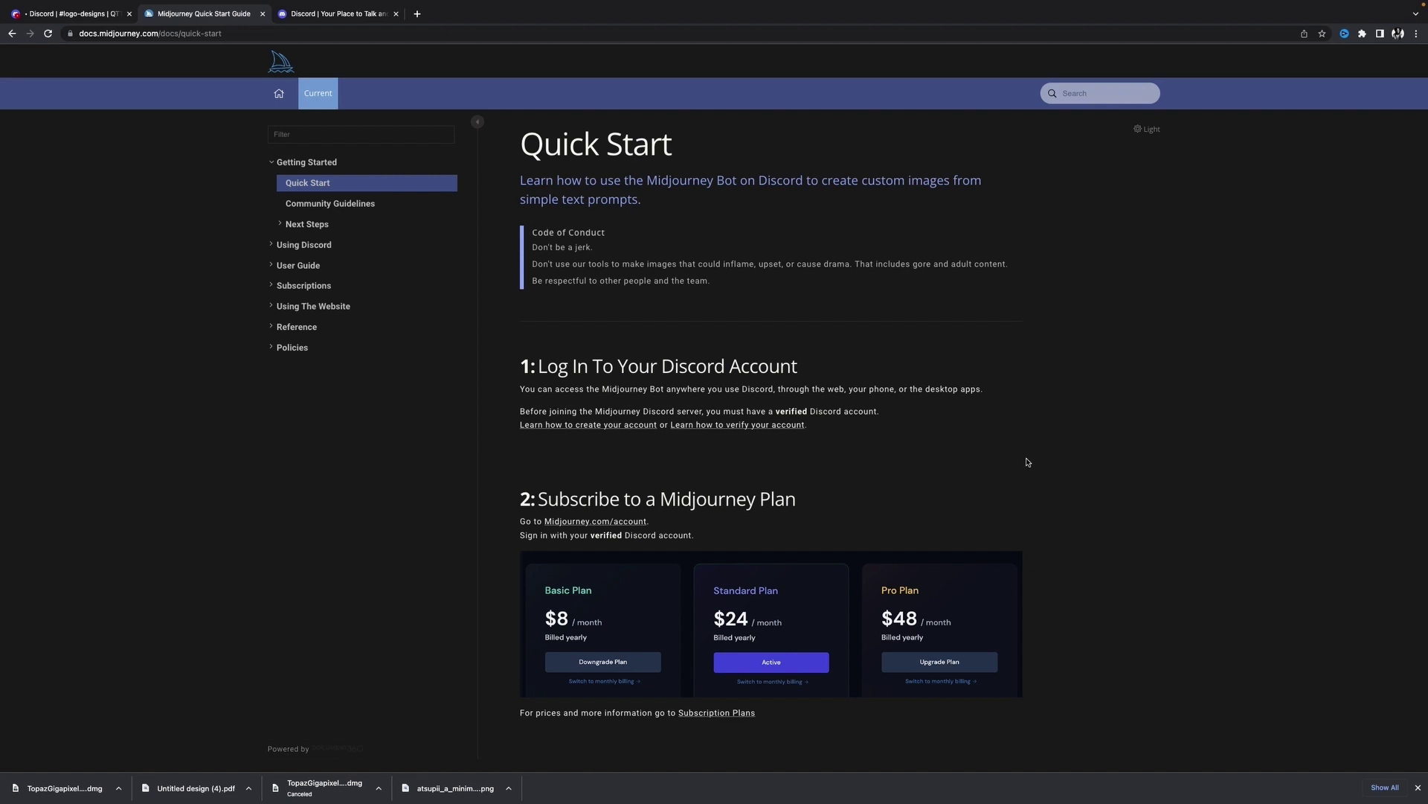
{"action": "scroll", "coordinate": [1014, 455], "scroll_direction": "down", "scroll_amount": 2}
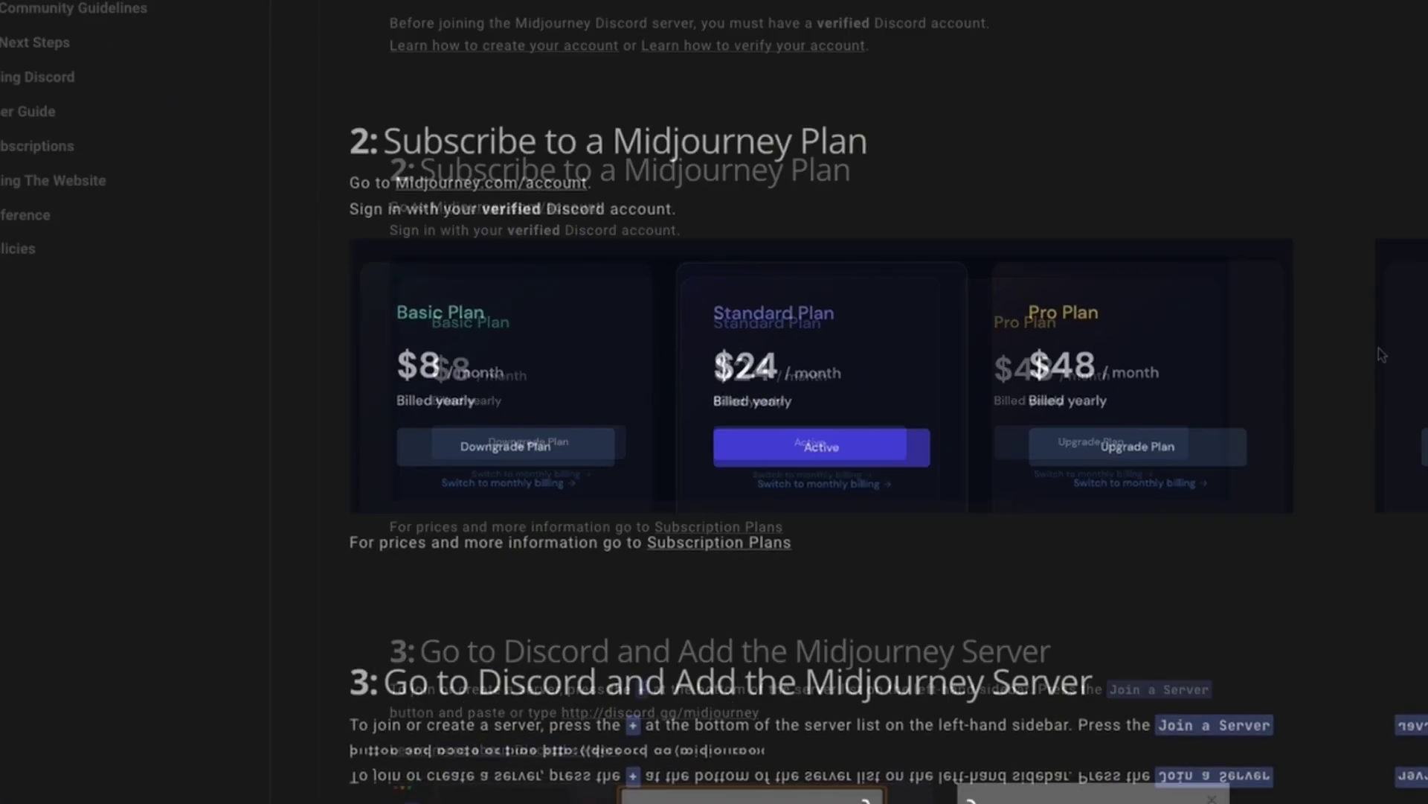
{"action": "scroll", "coordinate": [880, 450], "scroll_direction": "up", "scroll_amount": 1}
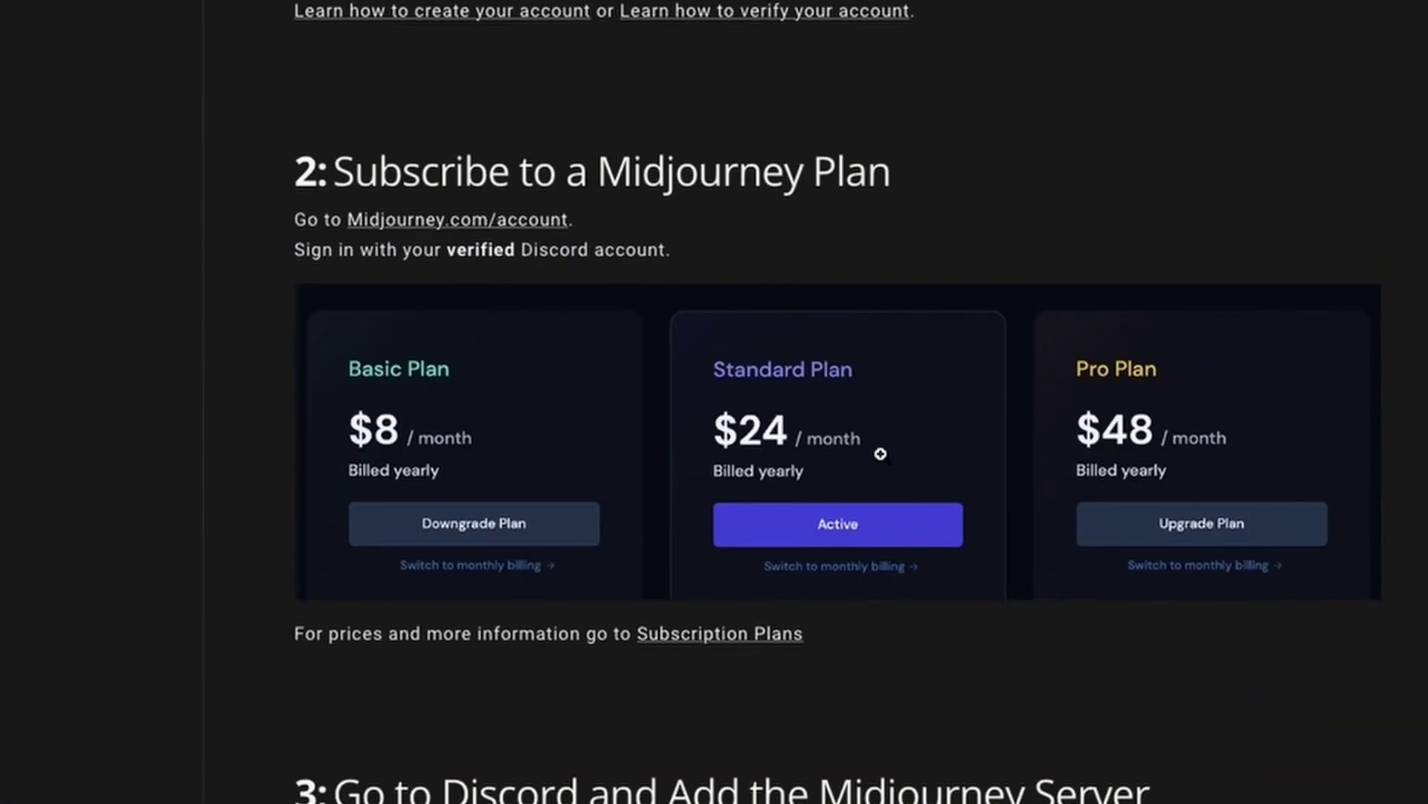
{"action": "scroll", "coordinate": [884, 460], "scroll_direction": "down", "scroll_amount": 3}
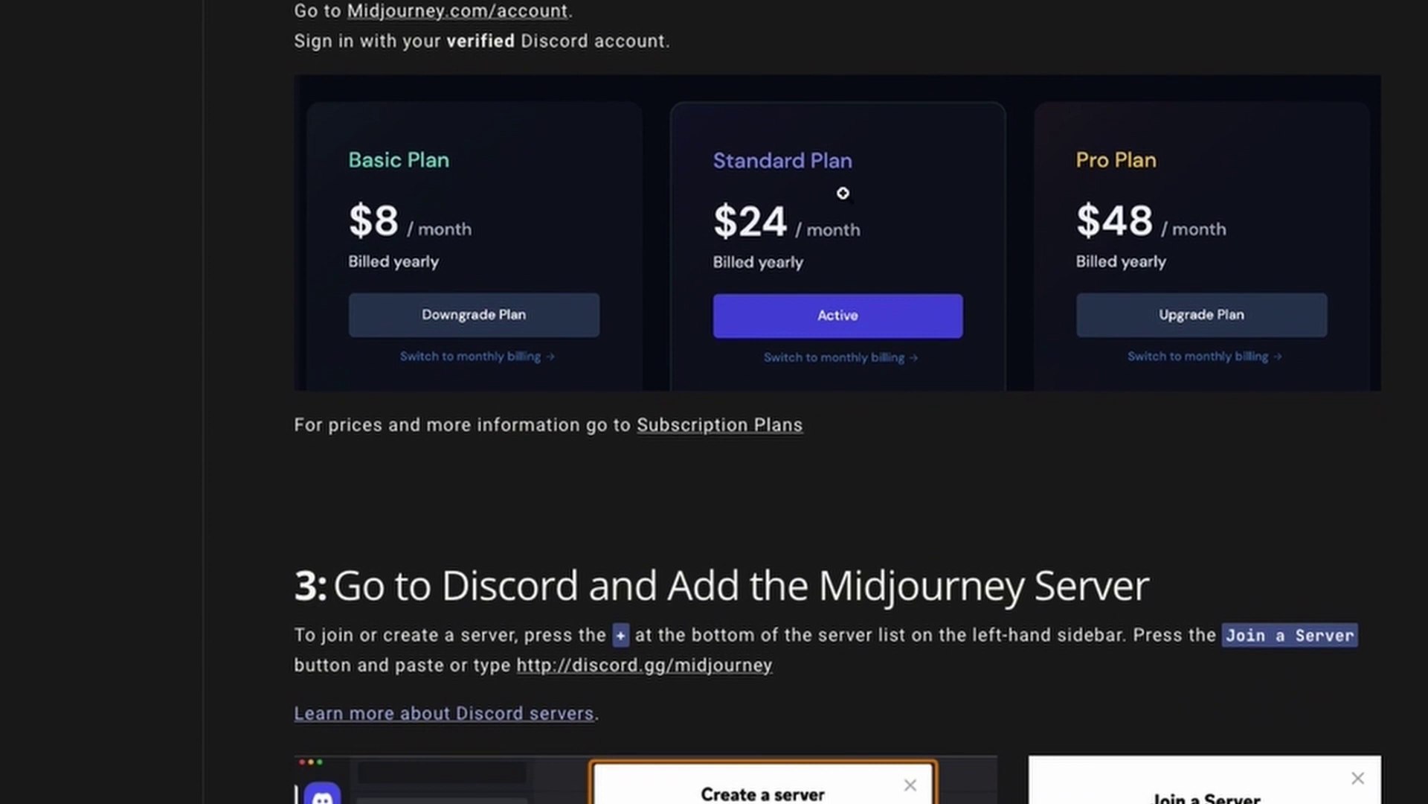
{"action": "left_click", "coordinate": [485, 20]}
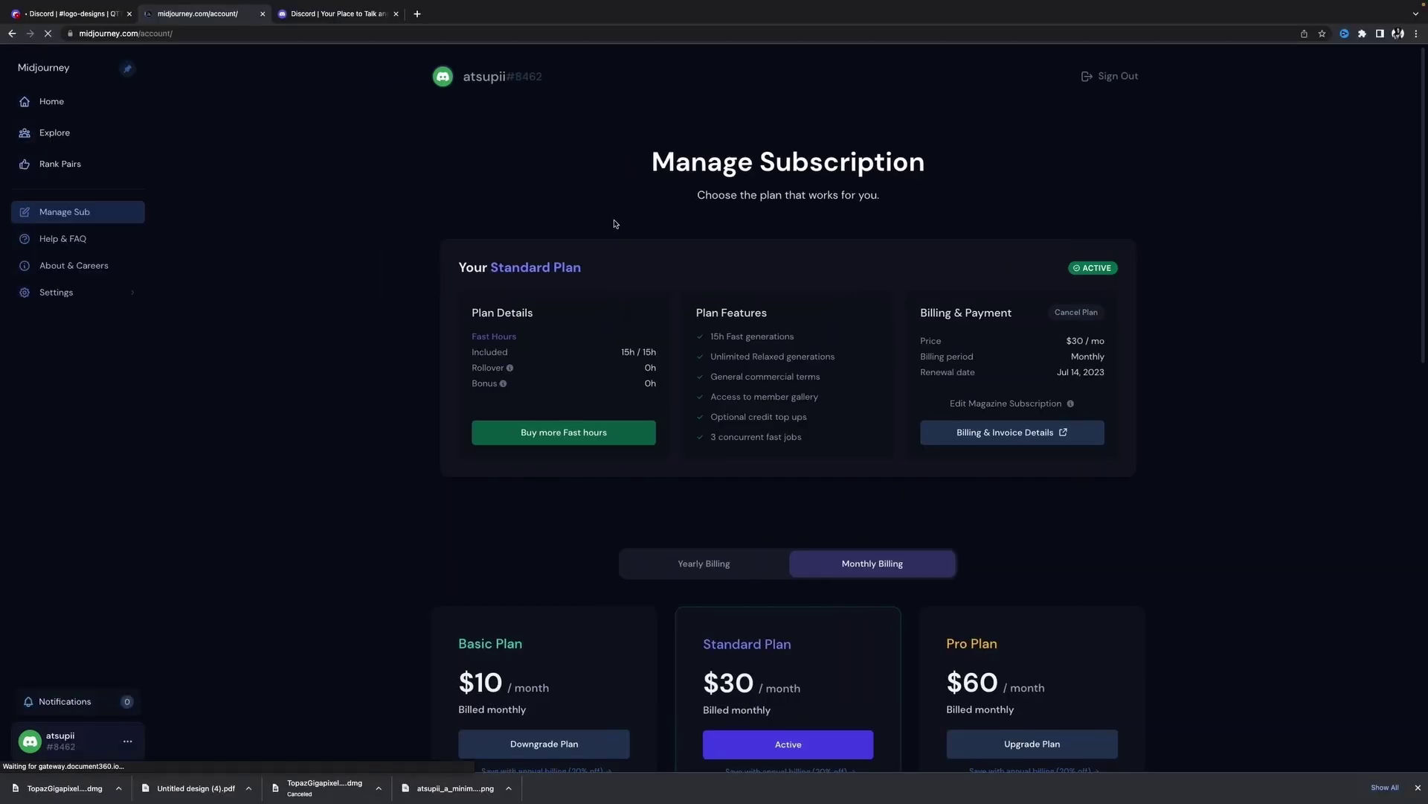
{"action": "scroll", "coordinate": [781, 338], "scroll_direction": "down", "scroll_amount": 5}
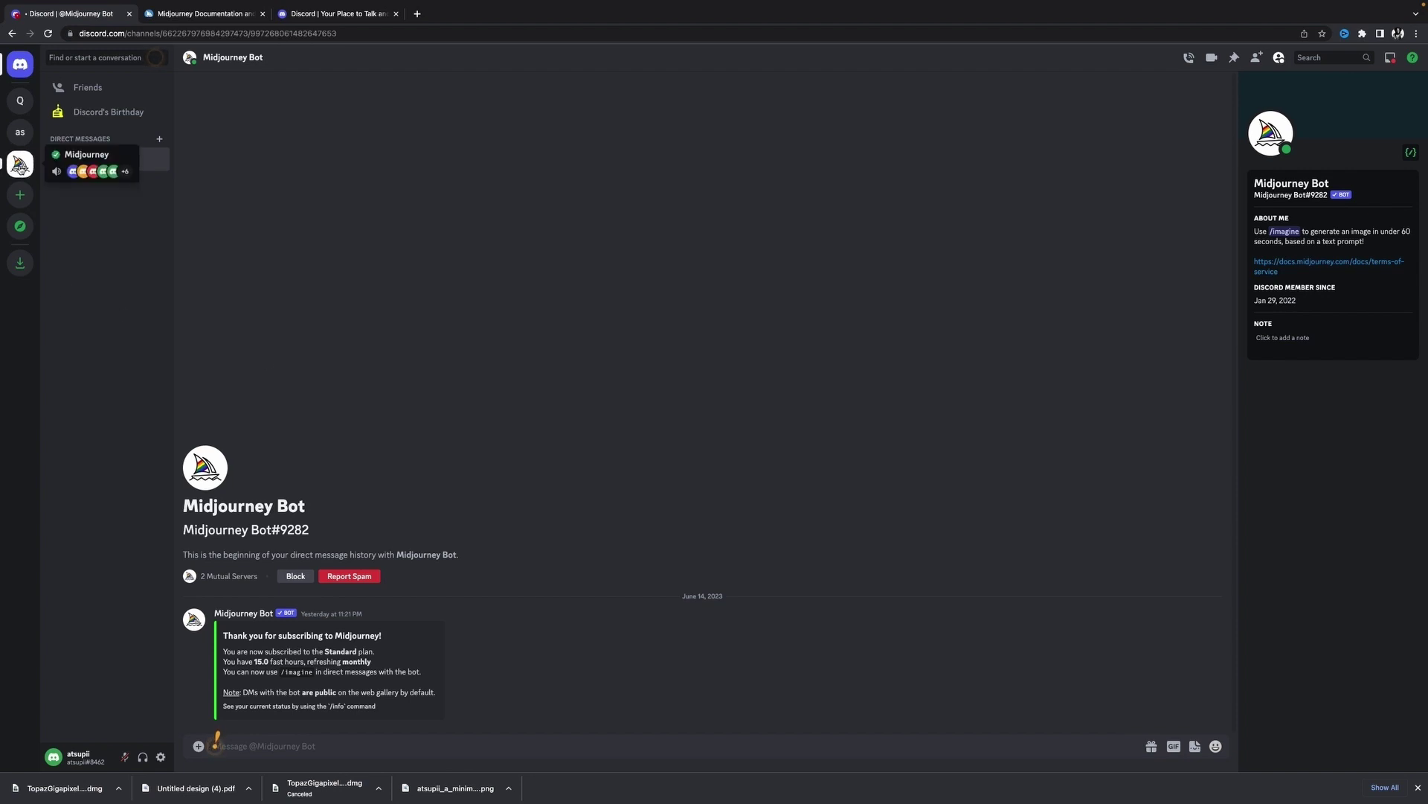
Open the Midjourney server and scroll back through the newbies-76 channel
{"action": "left_click", "coordinate": [20, 164]}
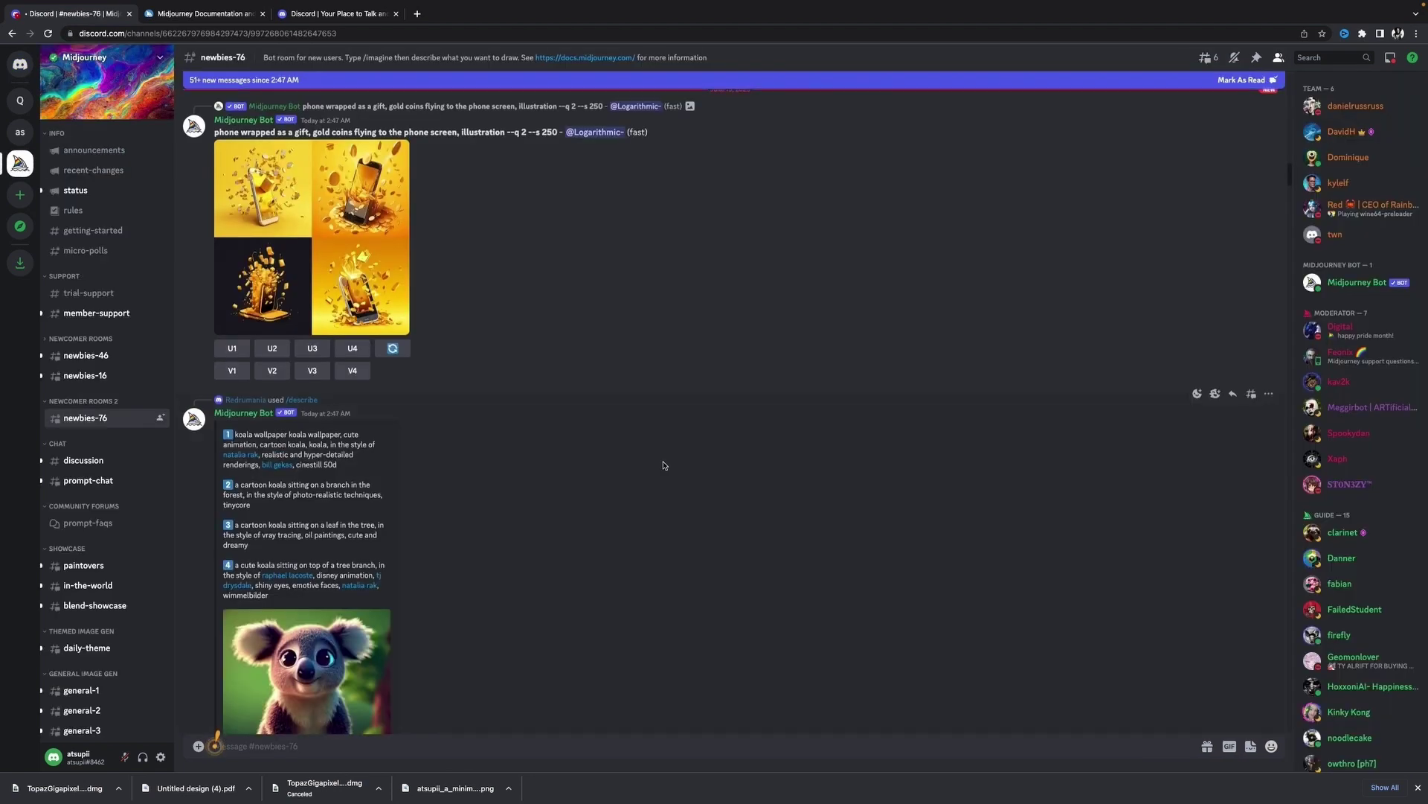
{"action": "scroll", "coordinate": [664, 465], "scroll_direction": "up", "scroll_amount": 10}
{"action": "scroll", "coordinate": [664, 465], "scroll_direction": "up", "scroll_amount": 3}
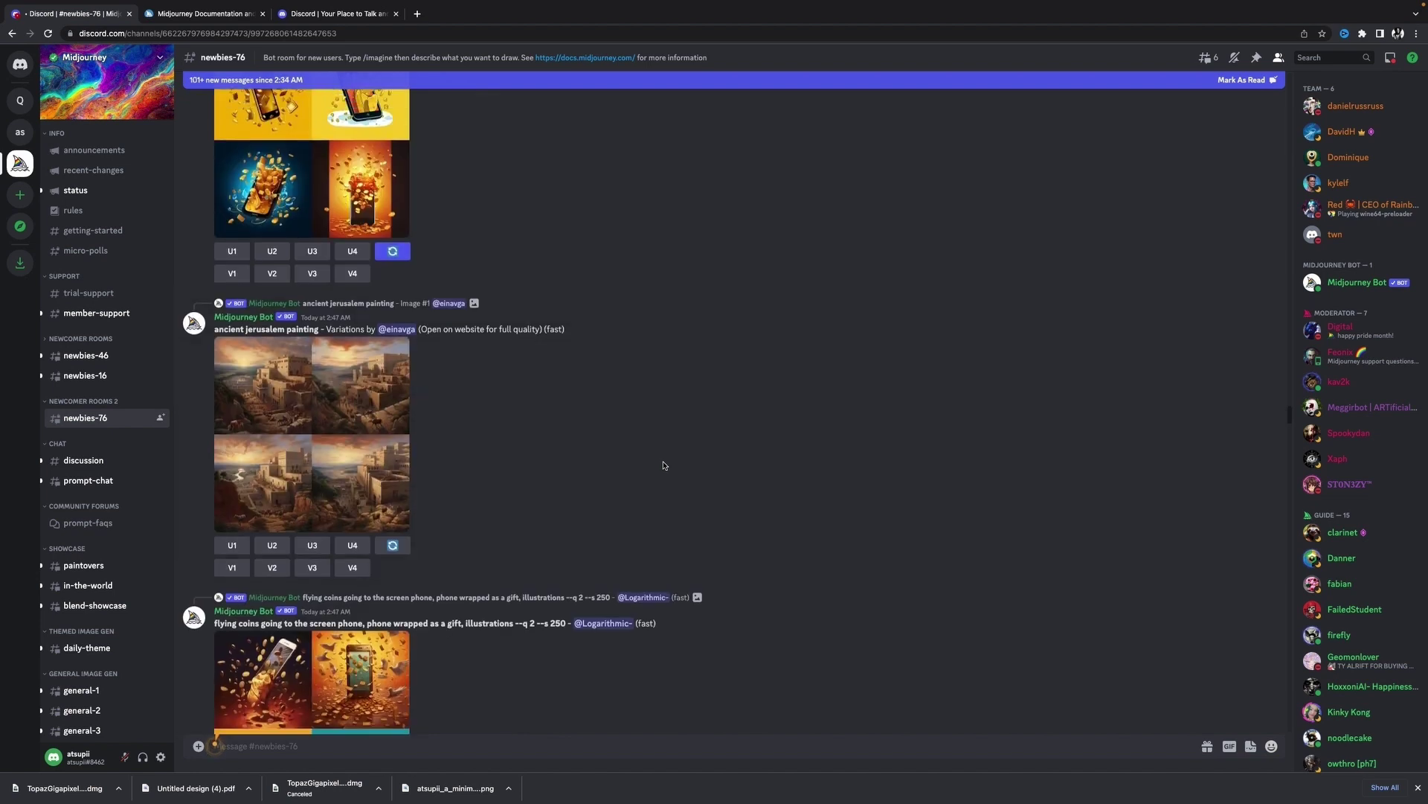
{"action": "scroll", "coordinate": [664, 465], "scroll_direction": "up", "scroll_amount": 6}
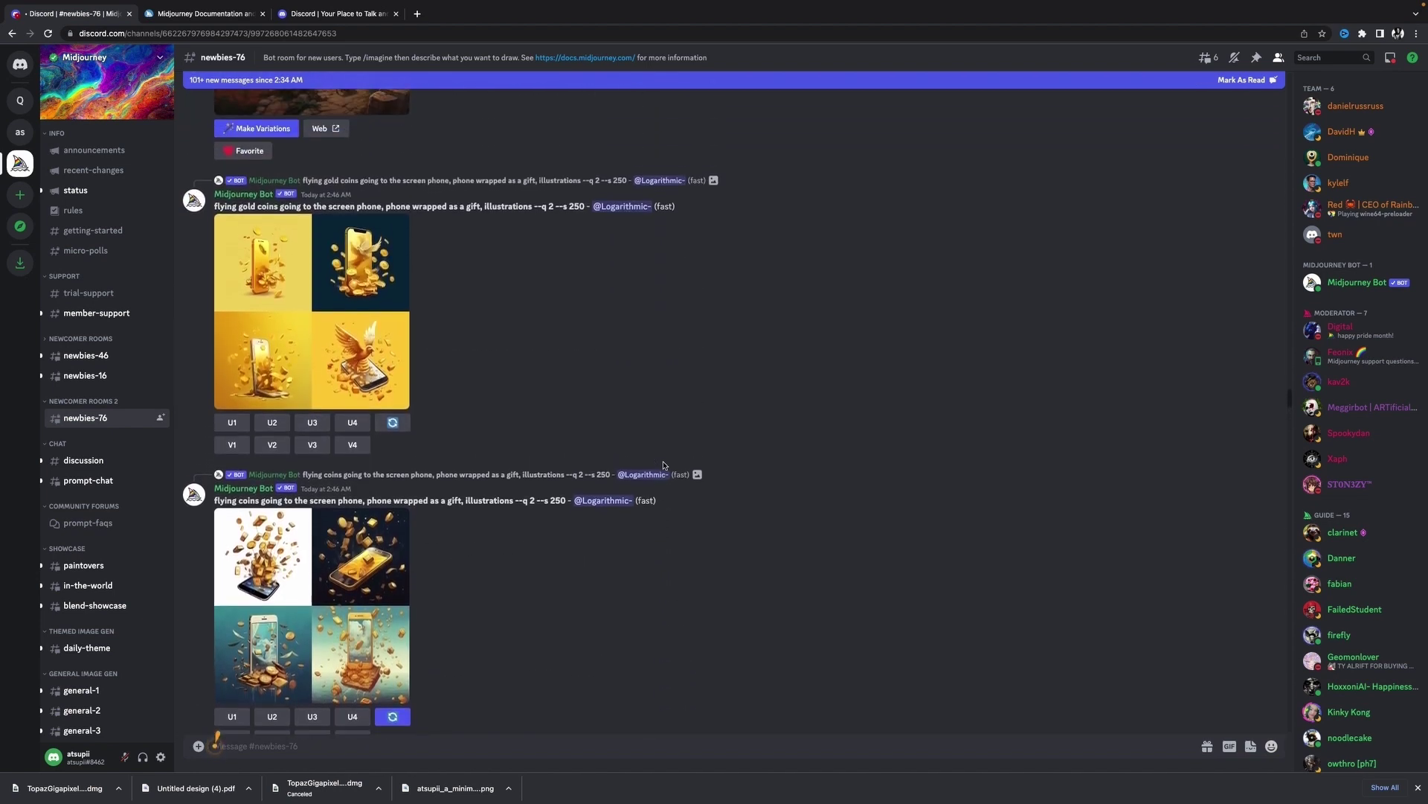
{"action": "scroll", "coordinate": [664, 465], "scroll_direction": "up", "scroll_amount": 10}
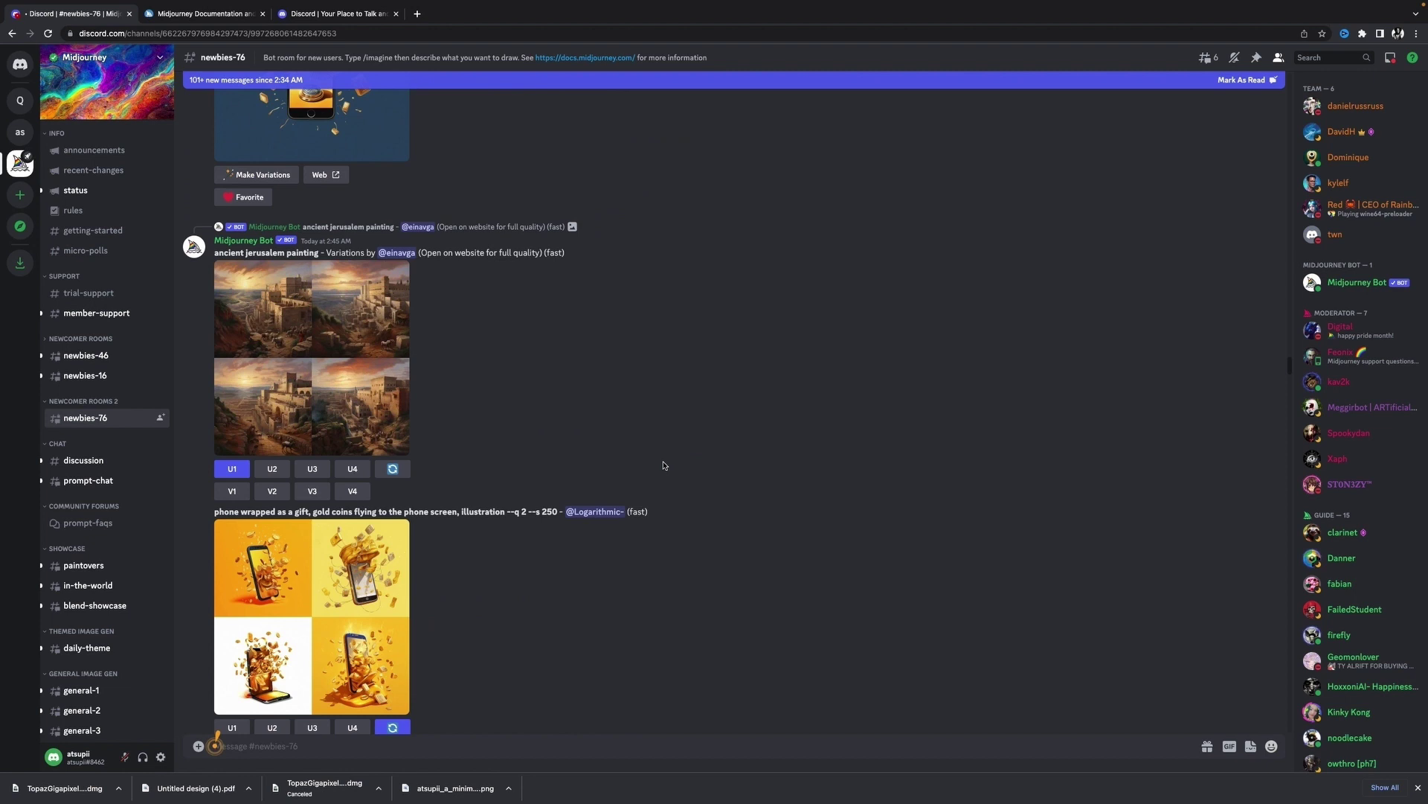
Preview the ancient Jerusalem and flying gold coins grids
{"action": "left_click", "coordinate": [350, 446]}
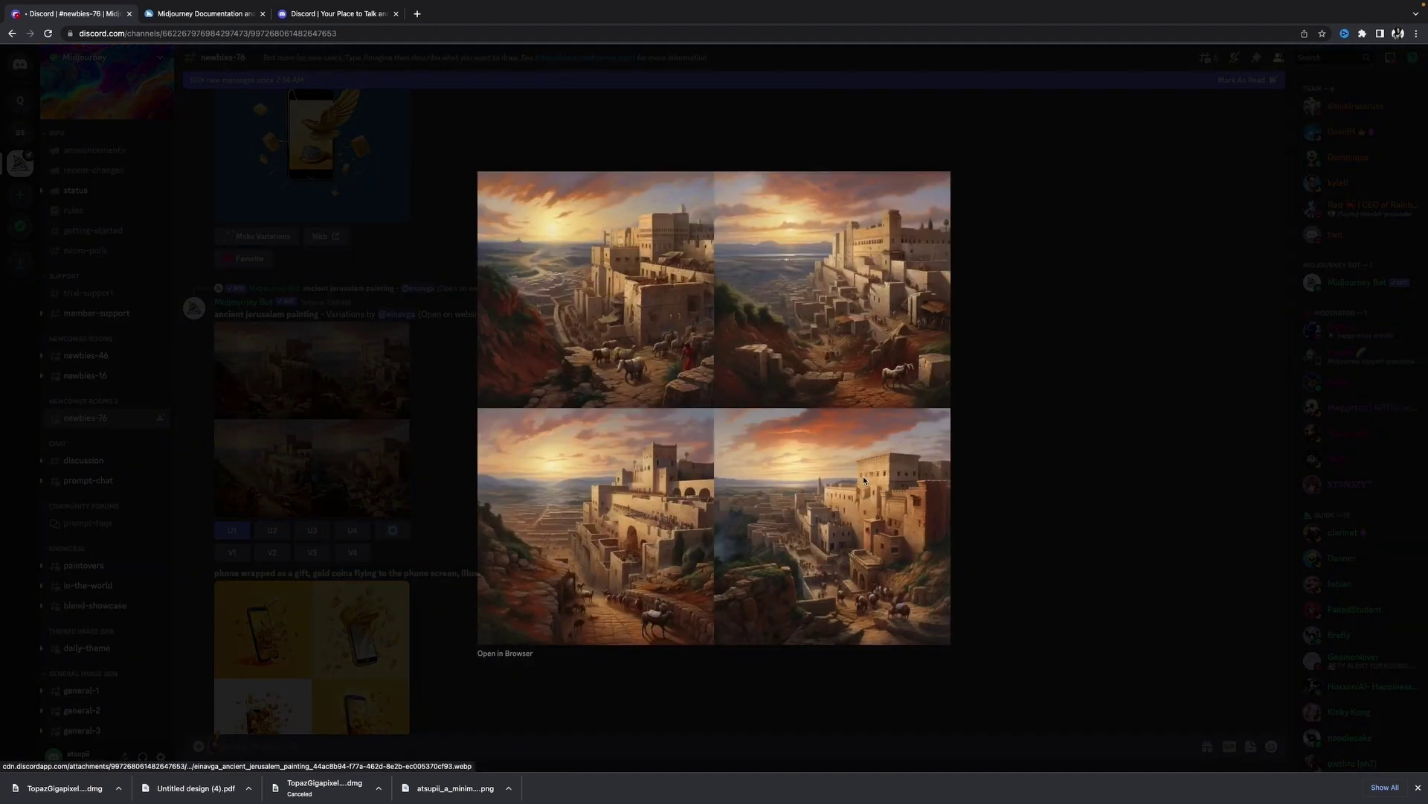
{"action": "left_click", "coordinate": [1043, 498]}
{"action": "scroll", "coordinate": [756, 424], "scroll_direction": "up", "scroll_amount": 3}
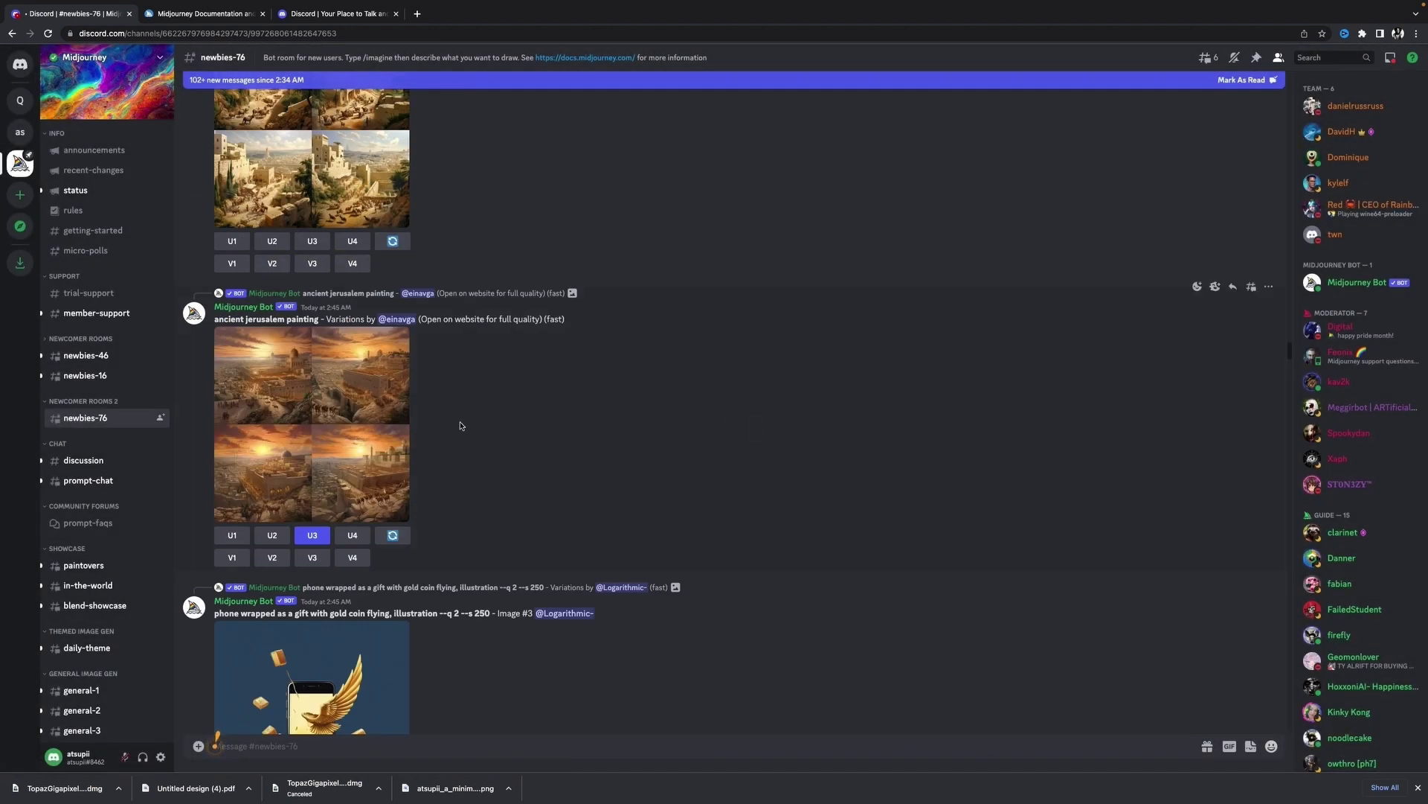
{"action": "scroll", "coordinate": [391, 146], "scroll_direction": "up", "scroll_amount": 8}
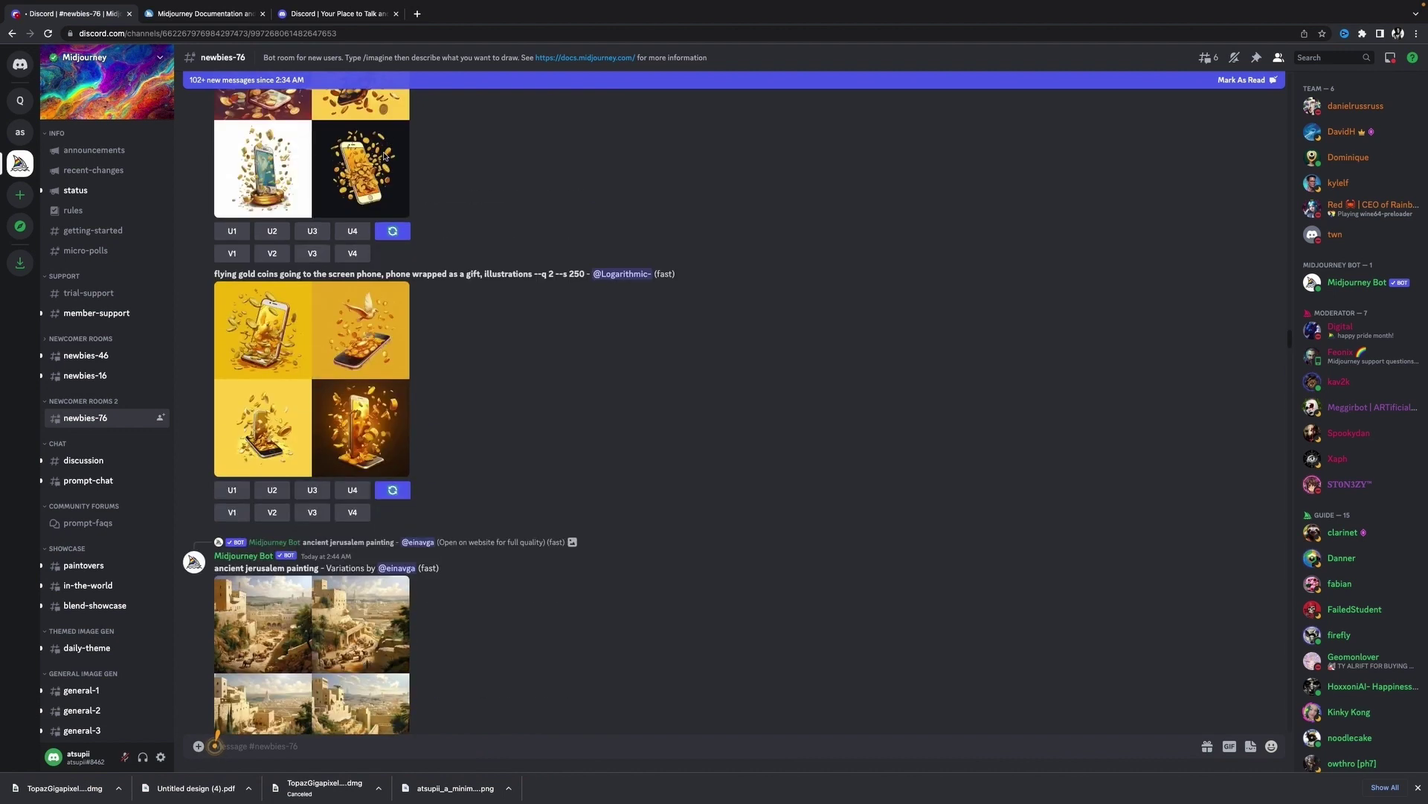
{"action": "left_click", "coordinate": [253, 409]}
{"action": "left_click", "coordinate": [1082, 512]}
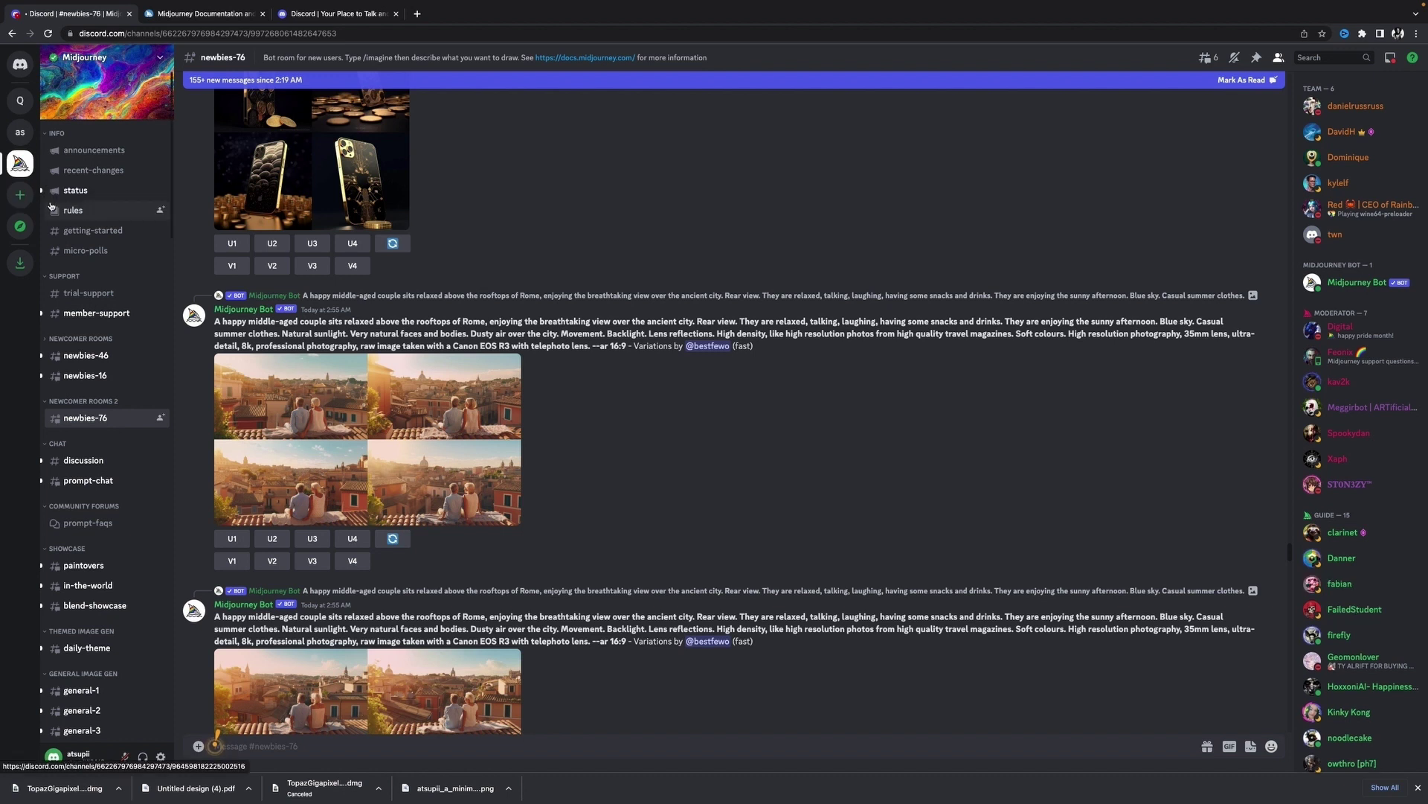
{"action": "left_click", "coordinate": [20, 197]}
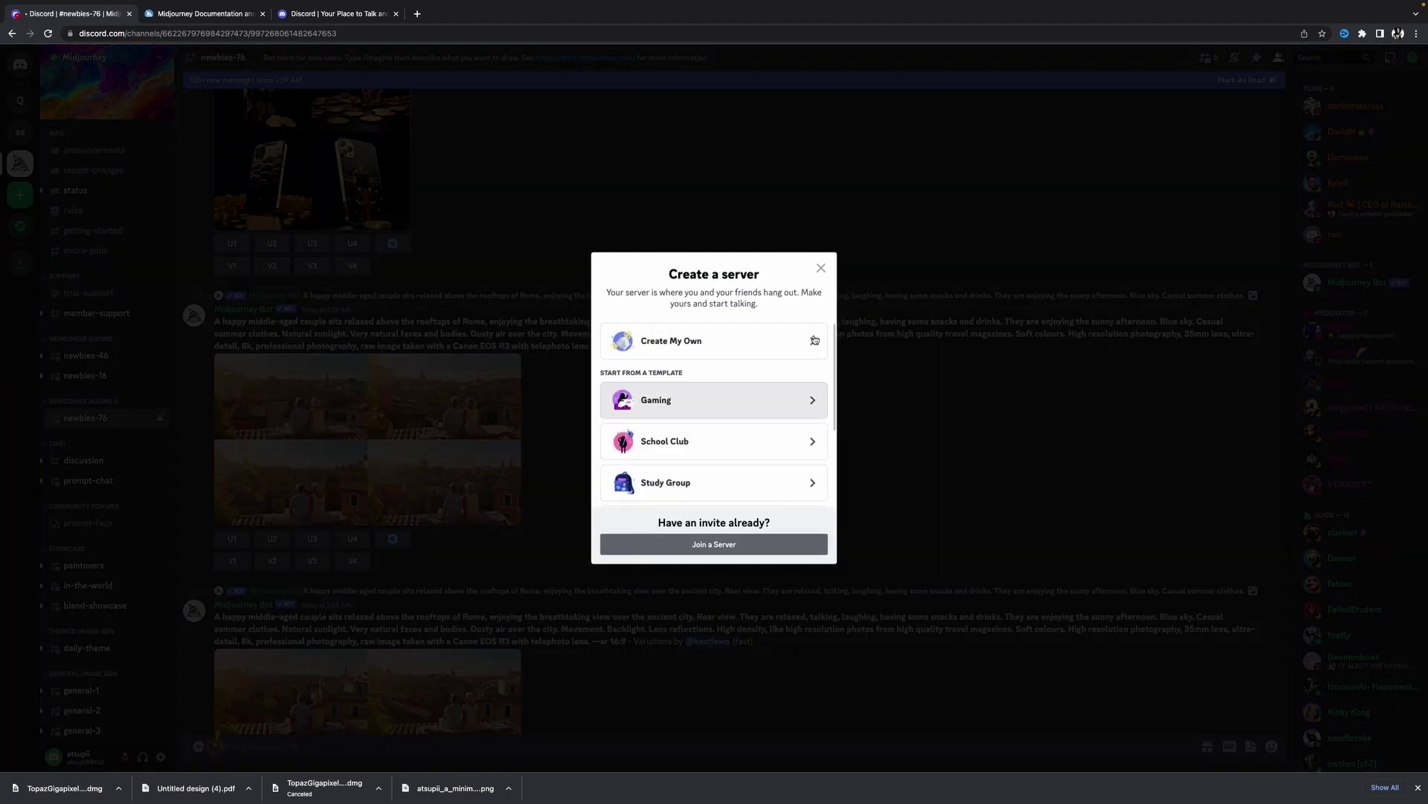
{"action": "left_click", "coordinate": [742, 354]}
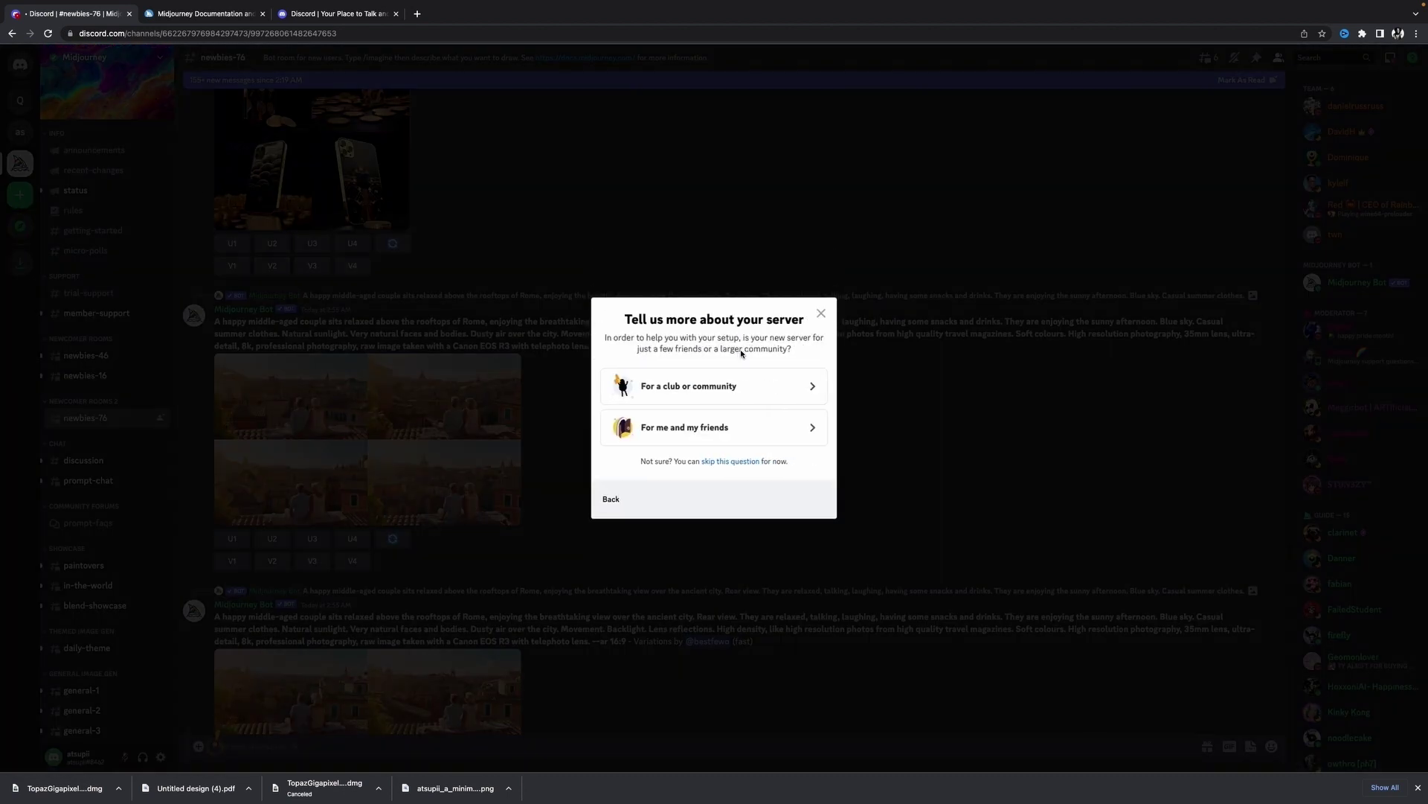
{"action": "left_click", "coordinate": [712, 427]}
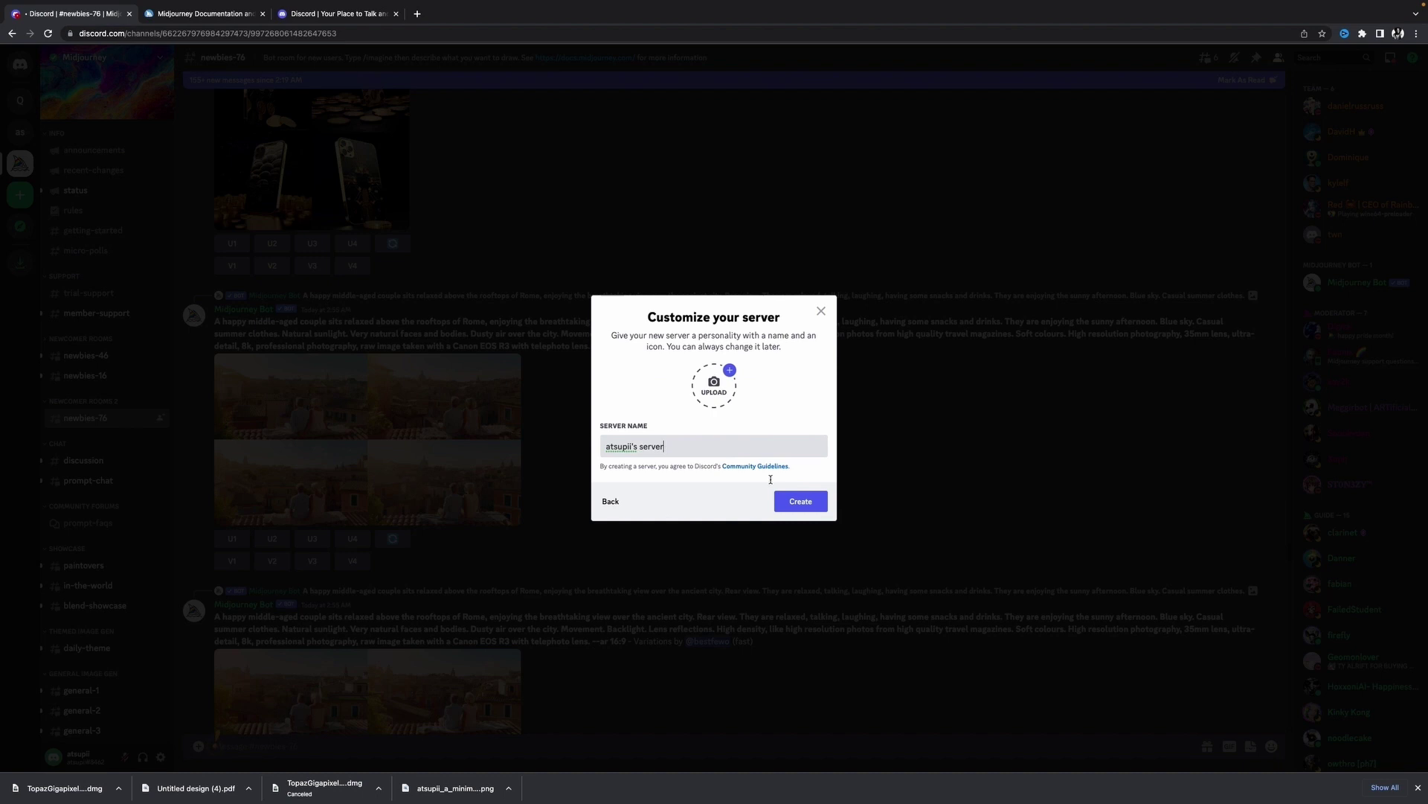
{"action": "left_click", "coordinate": [821, 312]}
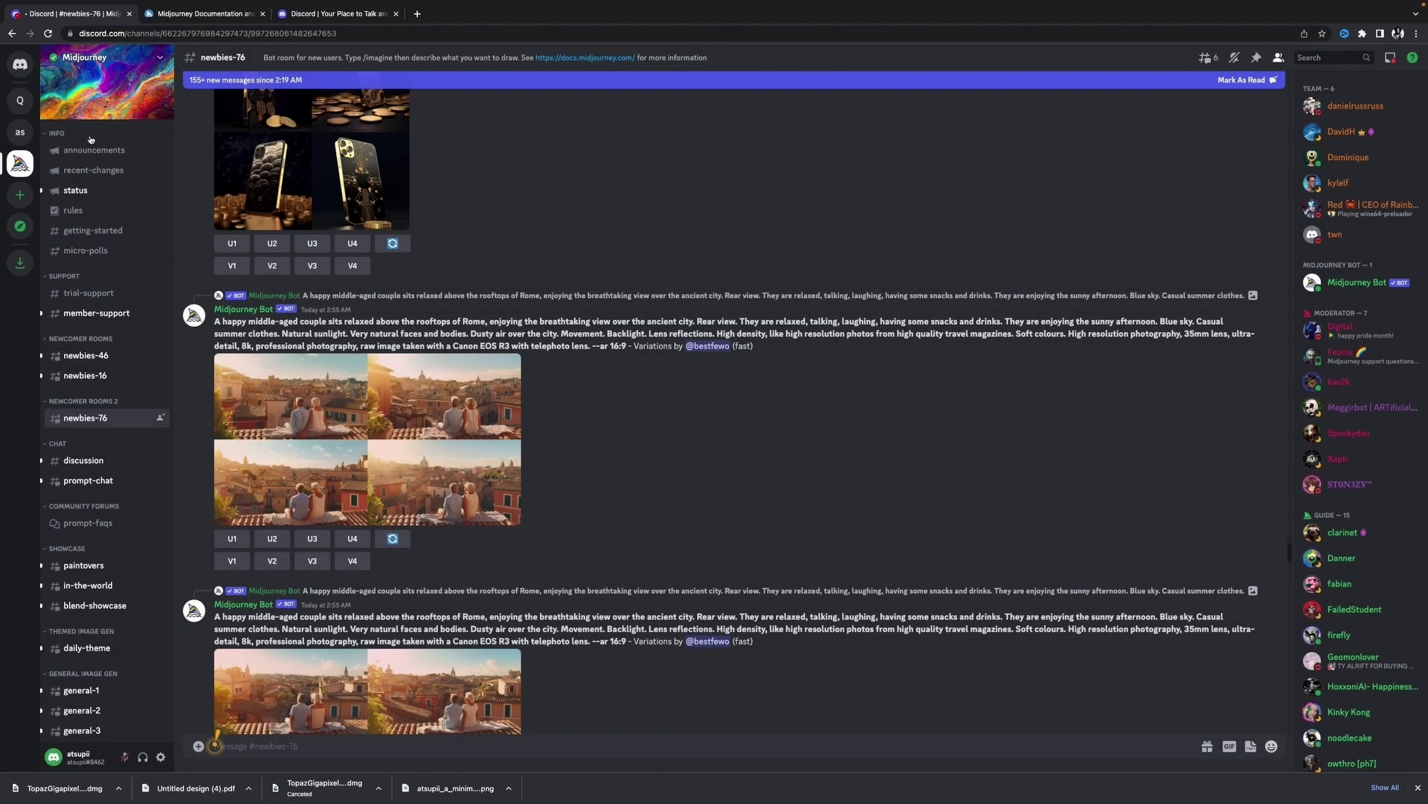
Switch to the QTT server and cancel out of creating a new text channel
{"action": "left_click", "coordinate": [21, 101]}
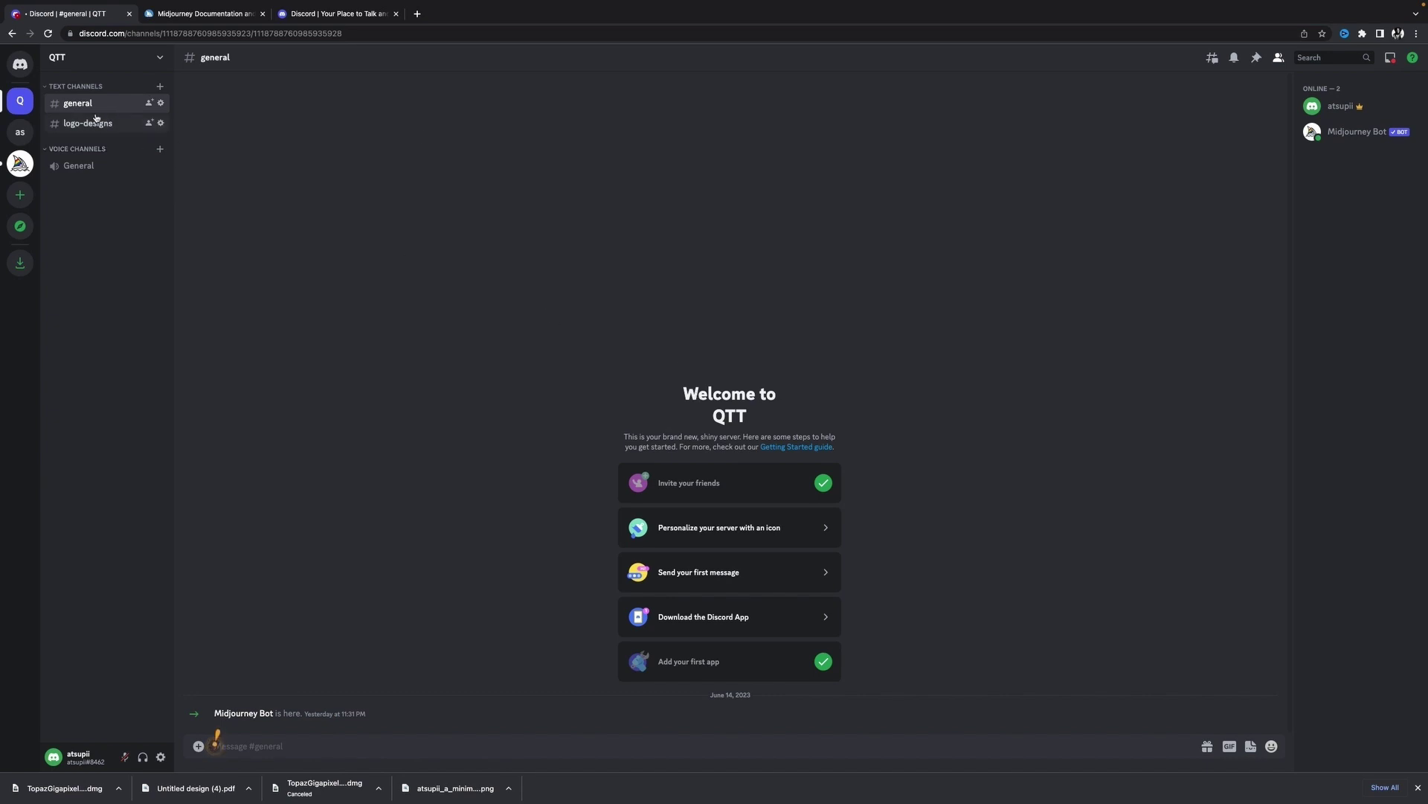
{"action": "left_click", "coordinate": [160, 87]}
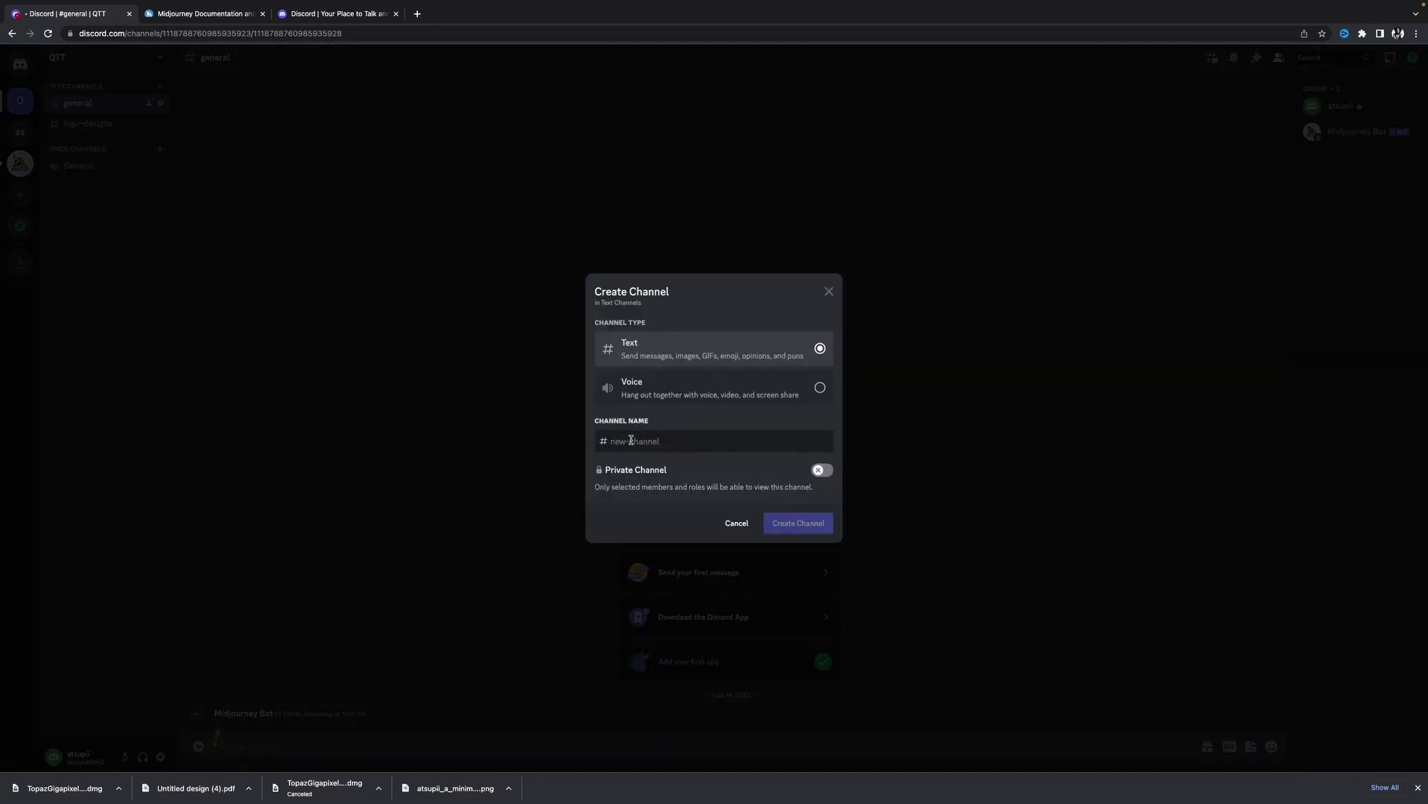
{"action": "left_click", "coordinate": [911, 526]}
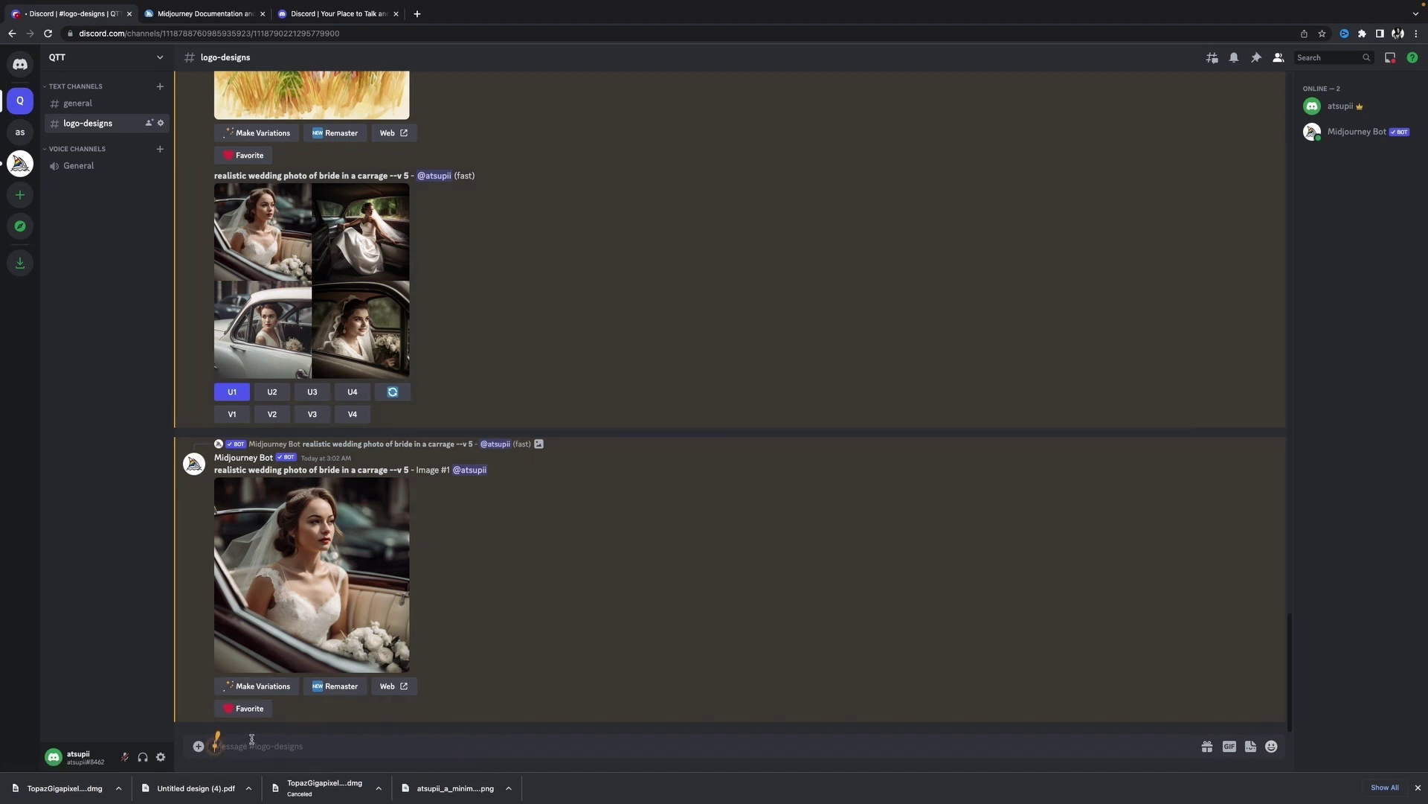
Submit an /imagine prompt for a minimal vector SpeedRun shoe logo on a white background
{"action": "type", "text": "/imagine"}
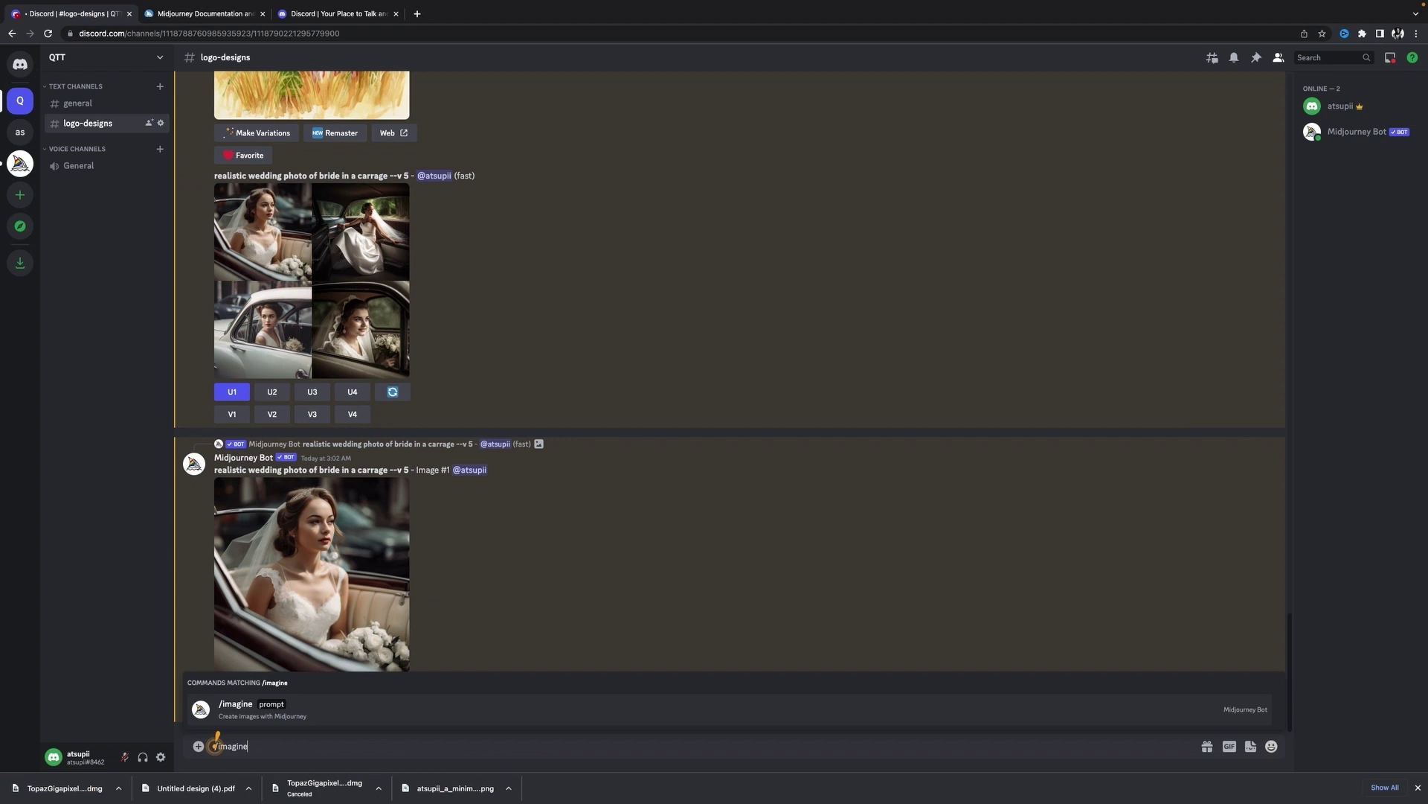
{"action": "key", "text": "Tab"}
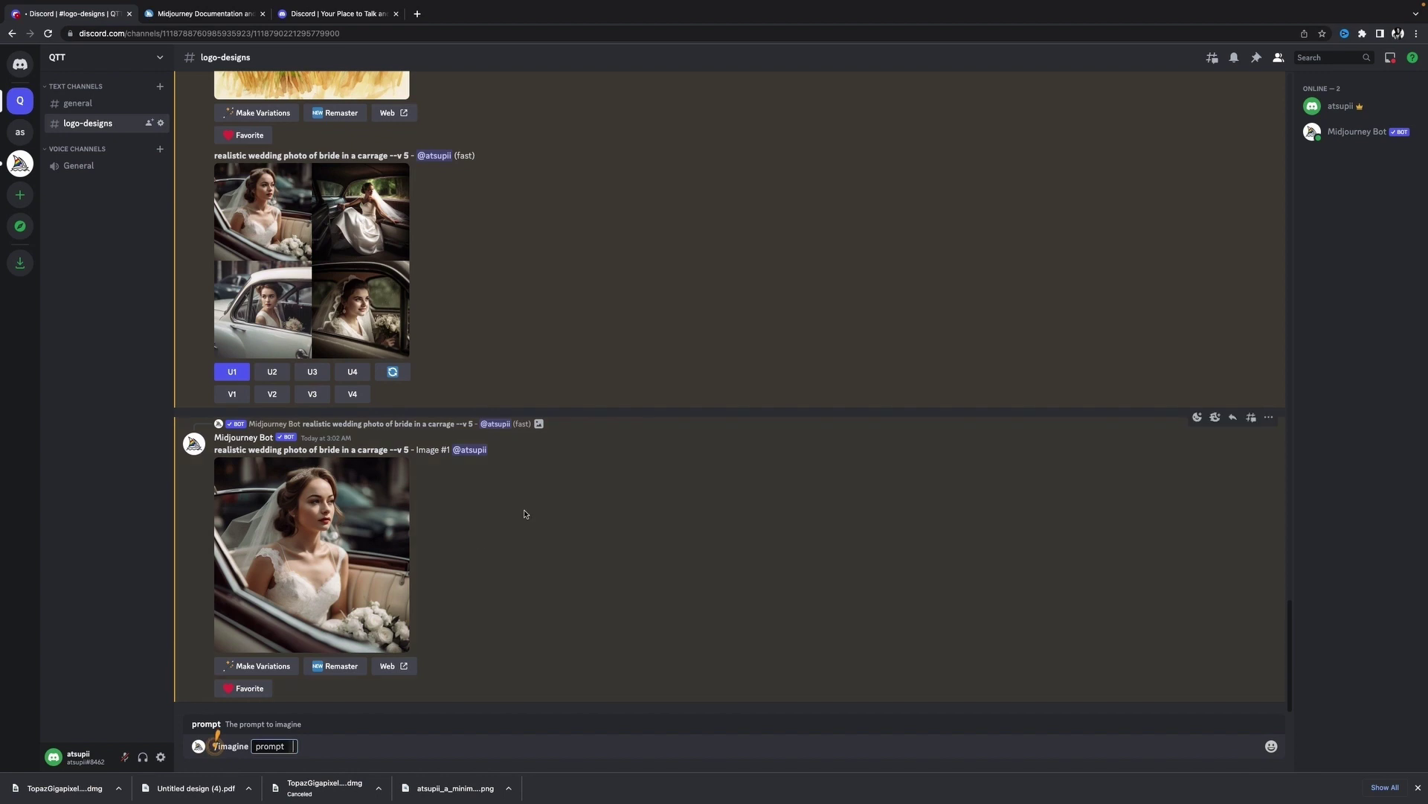
{"action": "type", "text": "a minimal ve"}
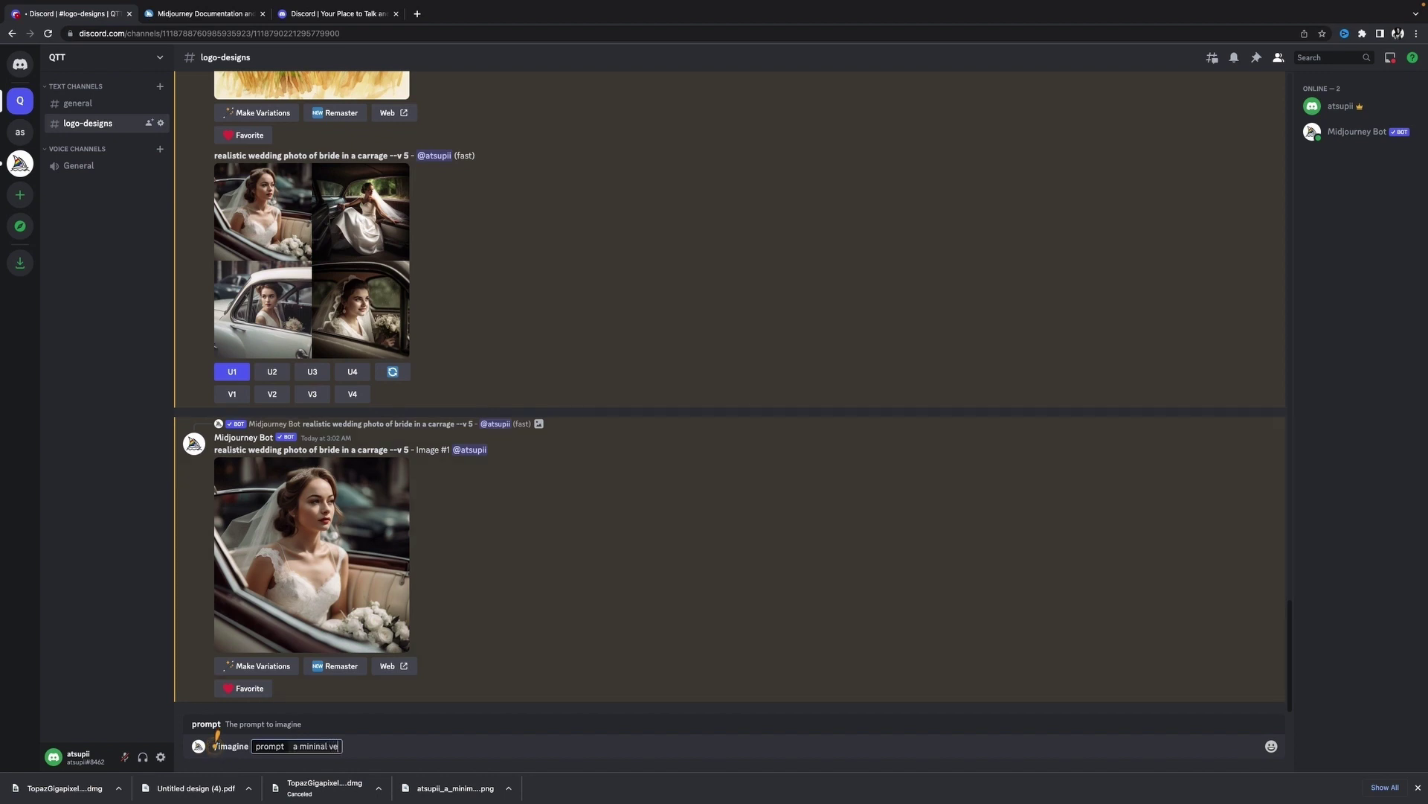
{"action": "type", "text": "ctor logo design for"}
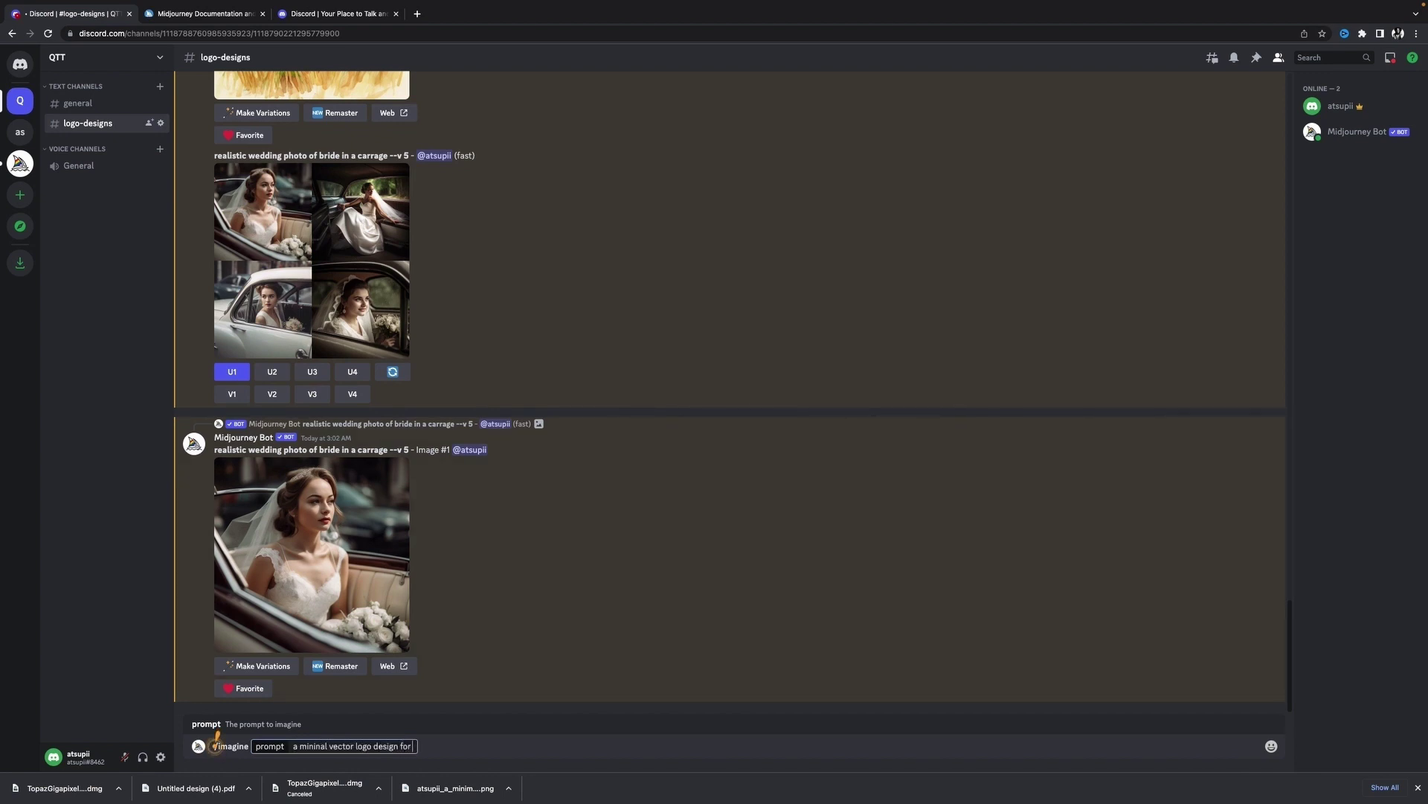
{"action": "type", "text": " a shoe company called \"SpeedRun\""}
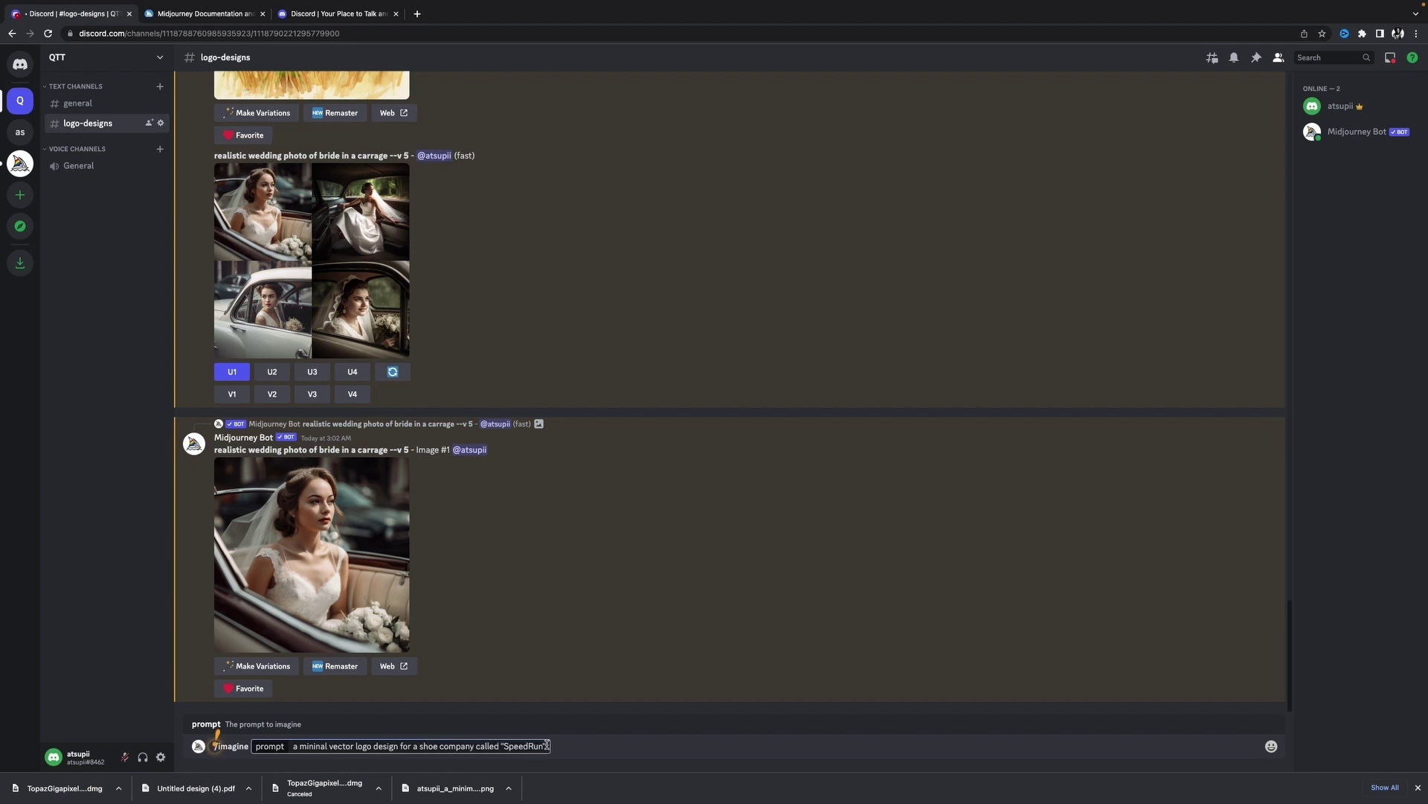
{"action": "type", "text": ", white background, colors are orange, blue and white"}
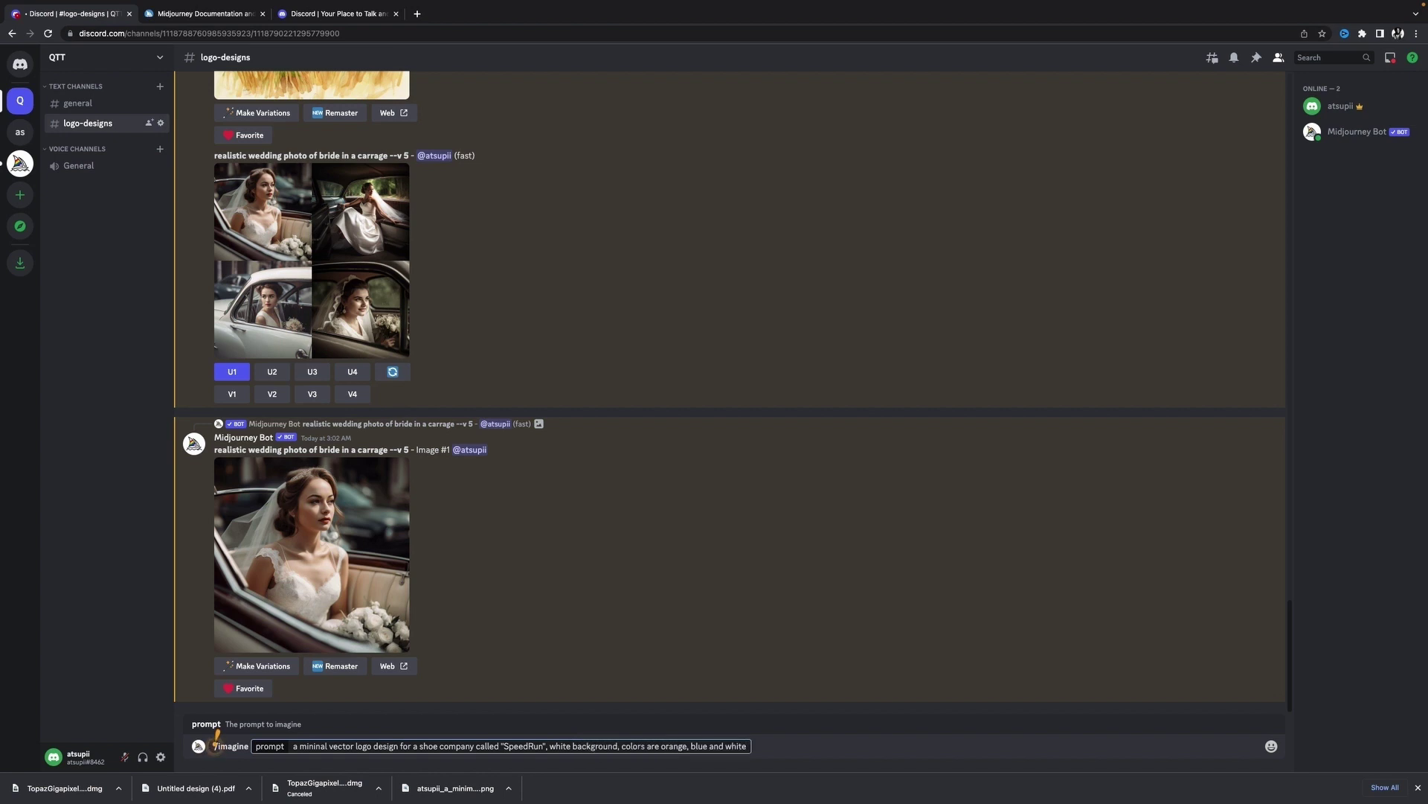
{"action": "key", "text": "Return"}
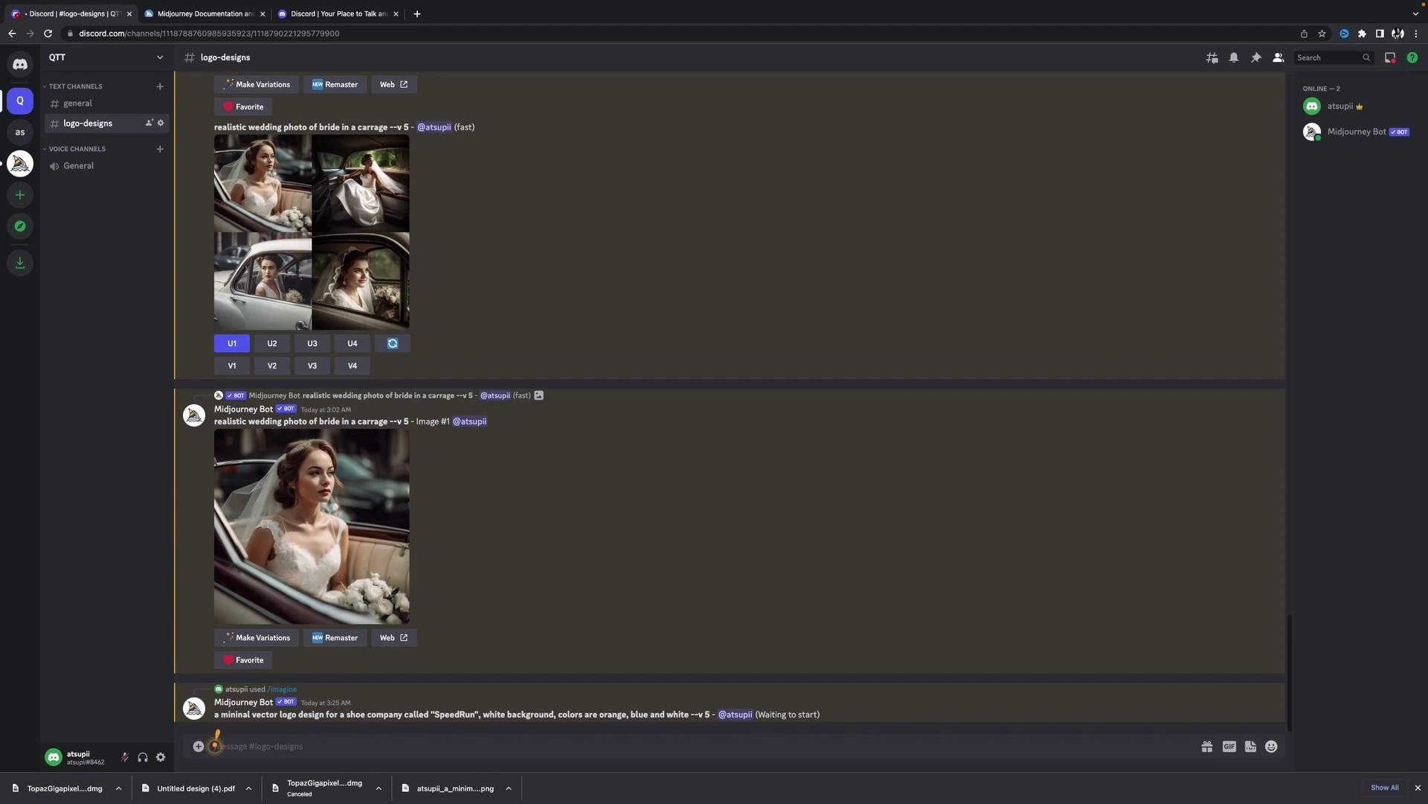
Preview the four generated shoe logos and request variations of the second one (V2)
{"action": "left_click", "coordinate": [312, 573]}
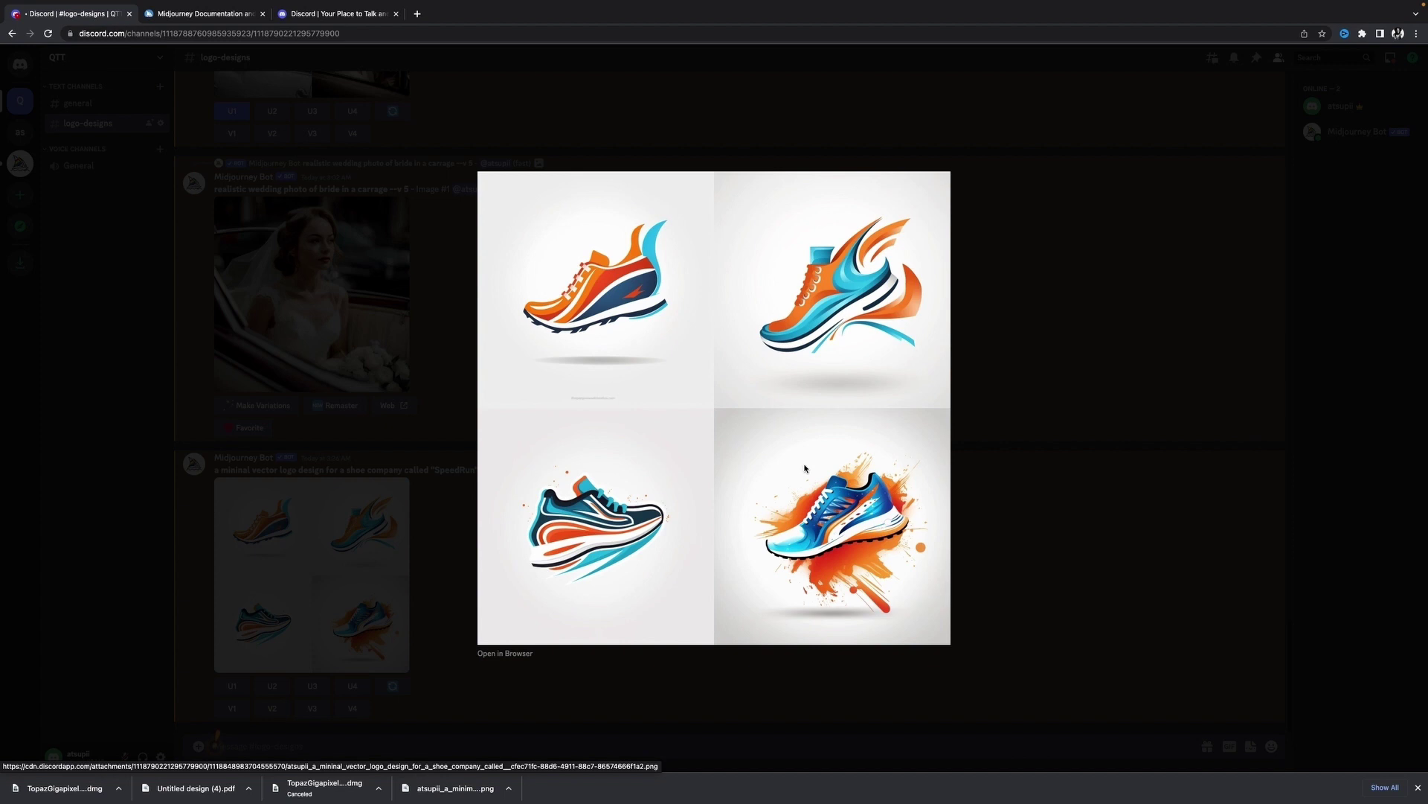
{"action": "left_click", "coordinate": [973, 508]}
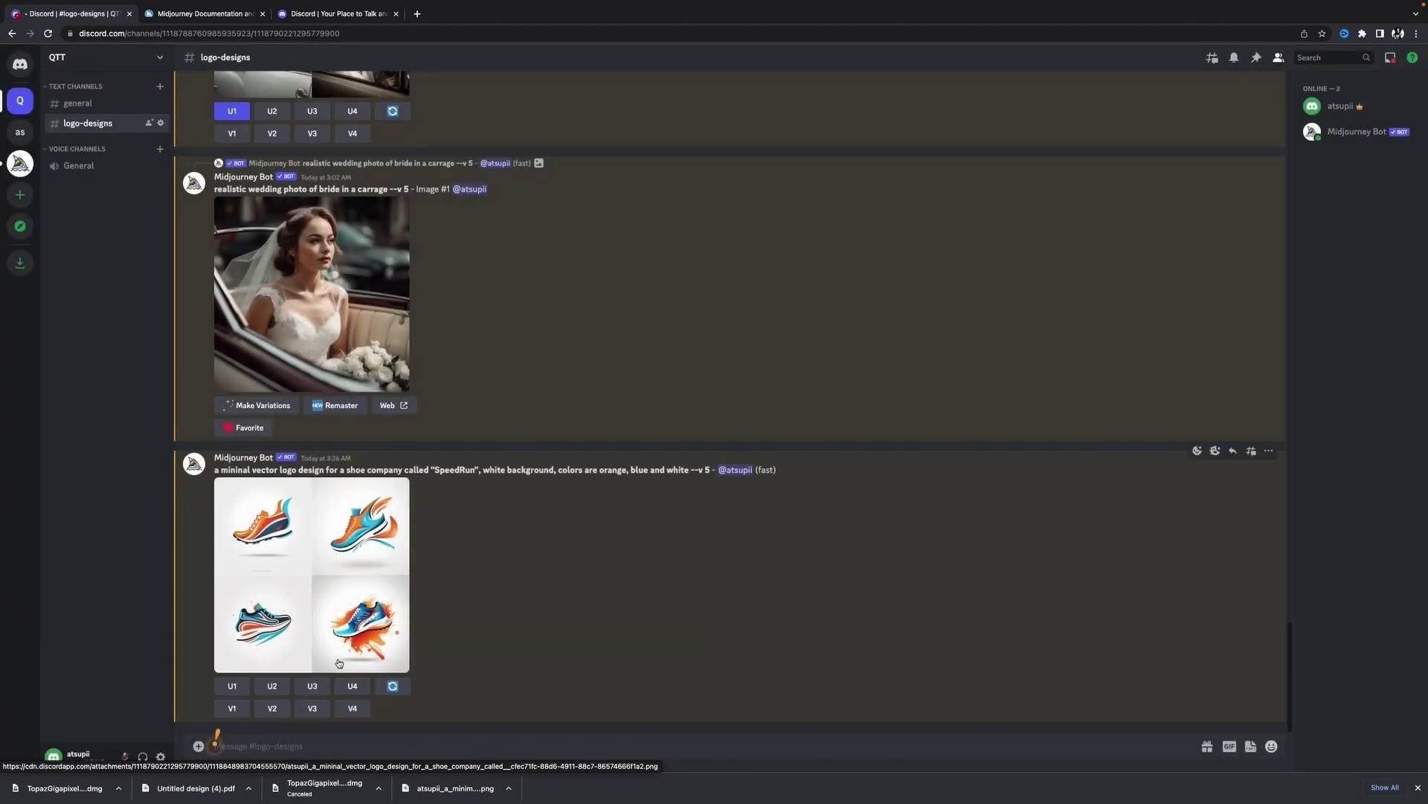
{"action": "left_click", "coordinate": [272, 708]}
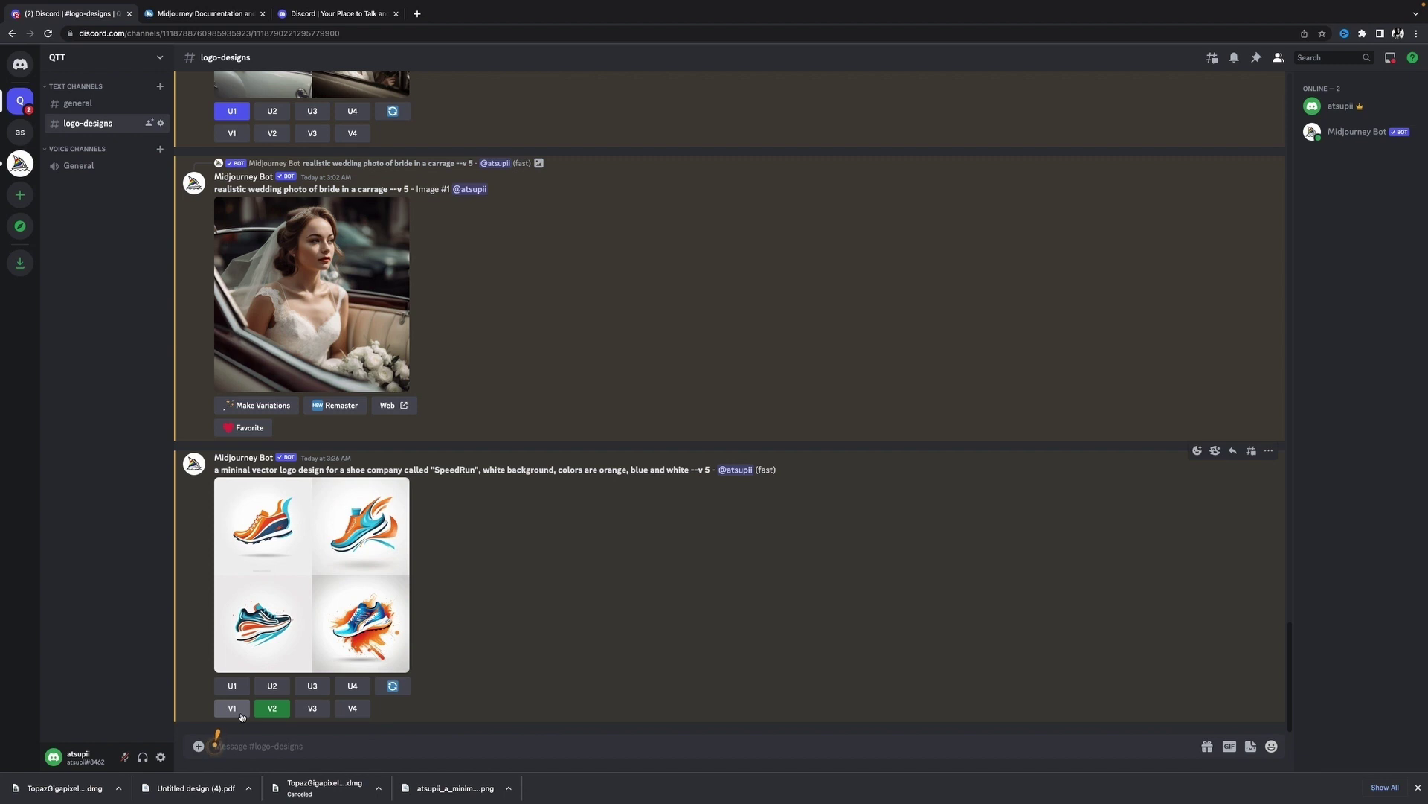
Copy the shoe logo prompt into a new /imagine command, replacing 'mininal' with 'simple'
{"action": "left_click_drag", "start_coordinate": [689, 470], "coordinate": [211, 471]}
{"action": "key", "text": "super+c"}
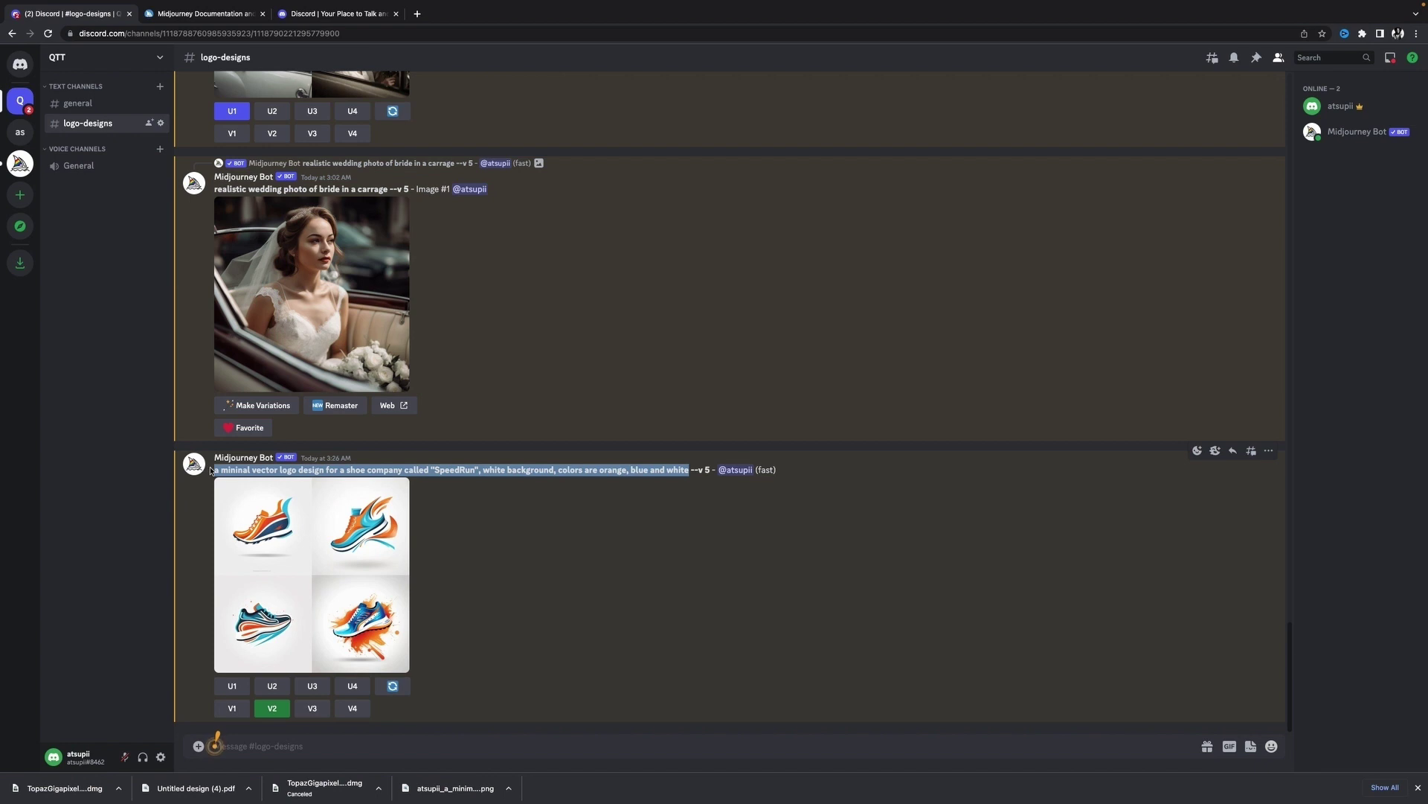
{"action": "left_click", "coordinate": [250, 748]}
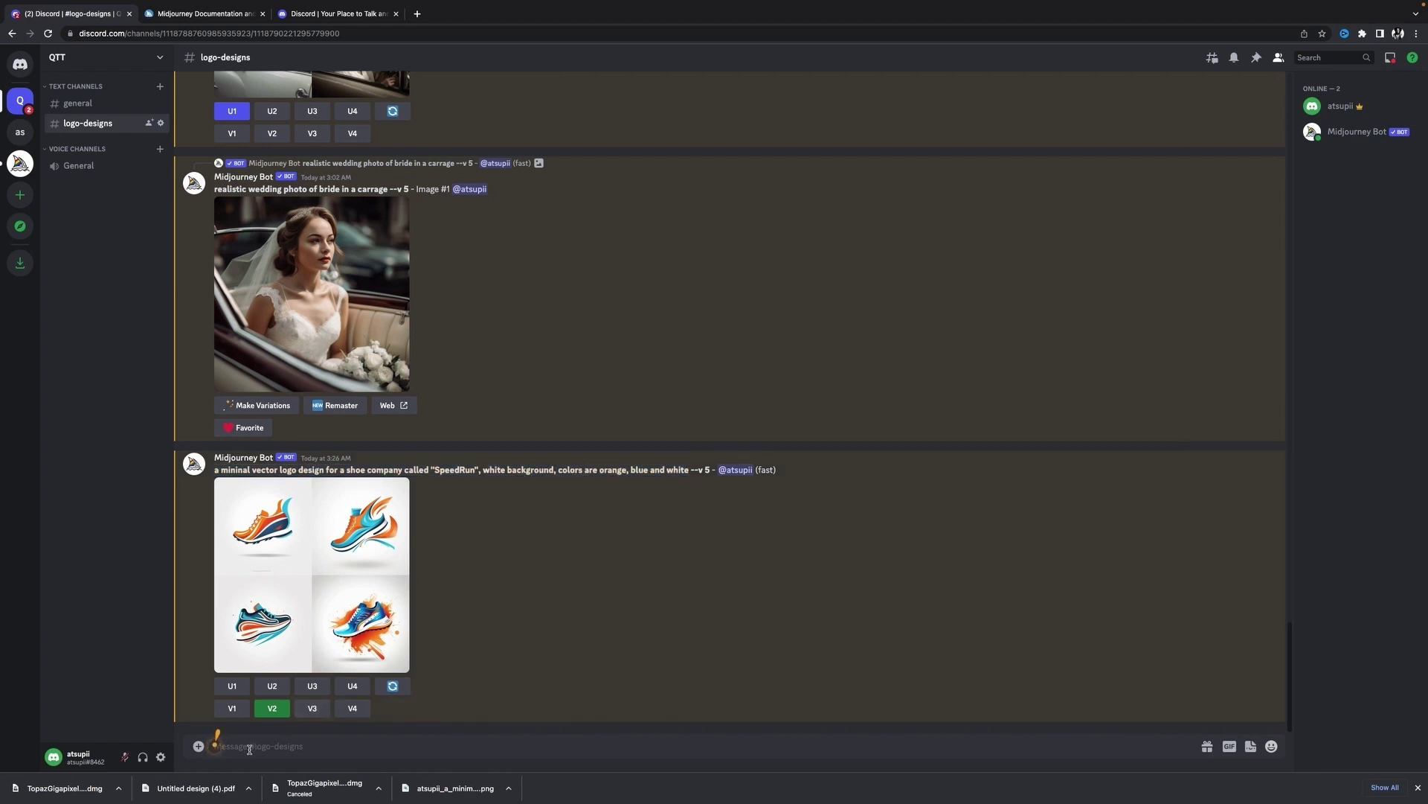
{"action": "type", "text": "/imagin"}
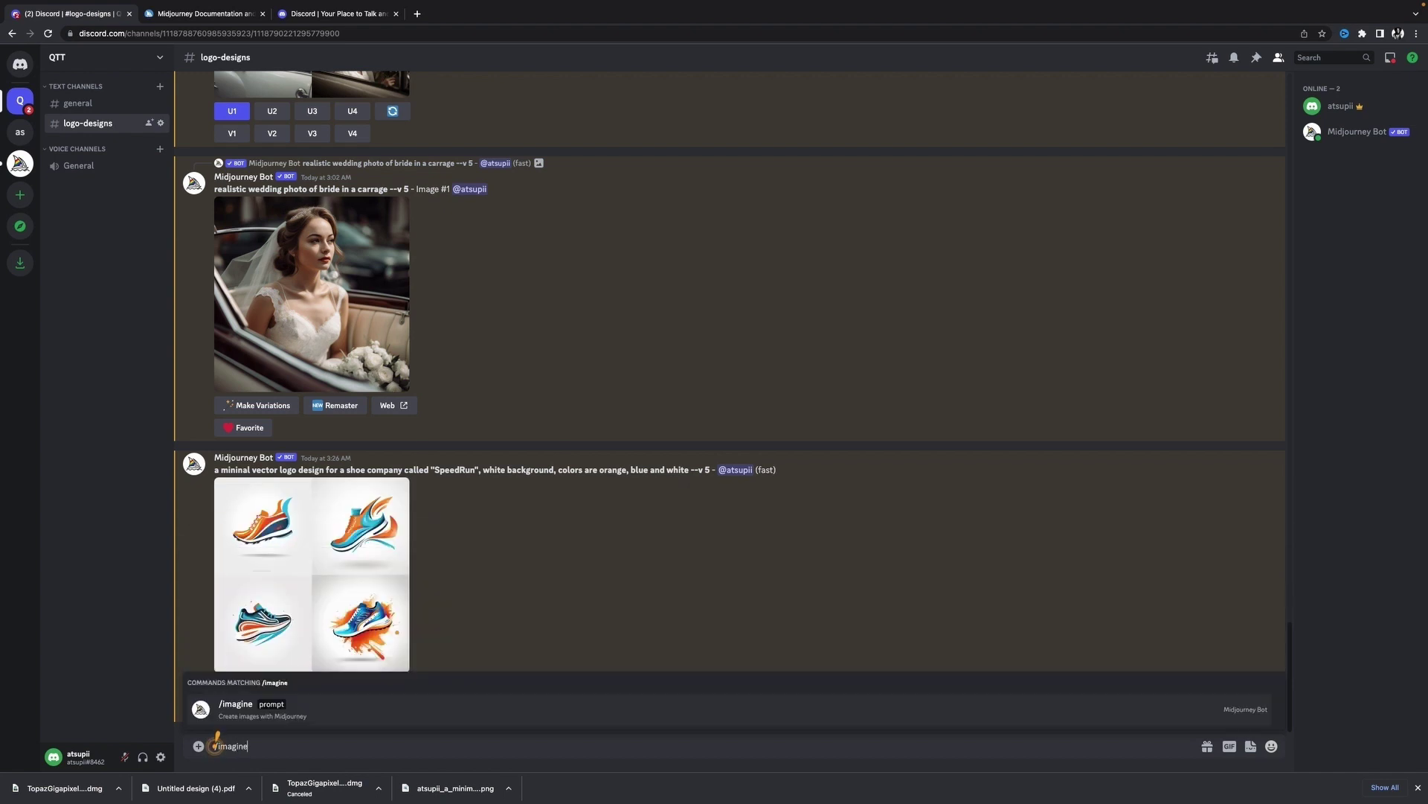
{"action": "type", "text": "e"}
{"action": "key", "text": "Tab"}
{"action": "key", "text": "super+v"}
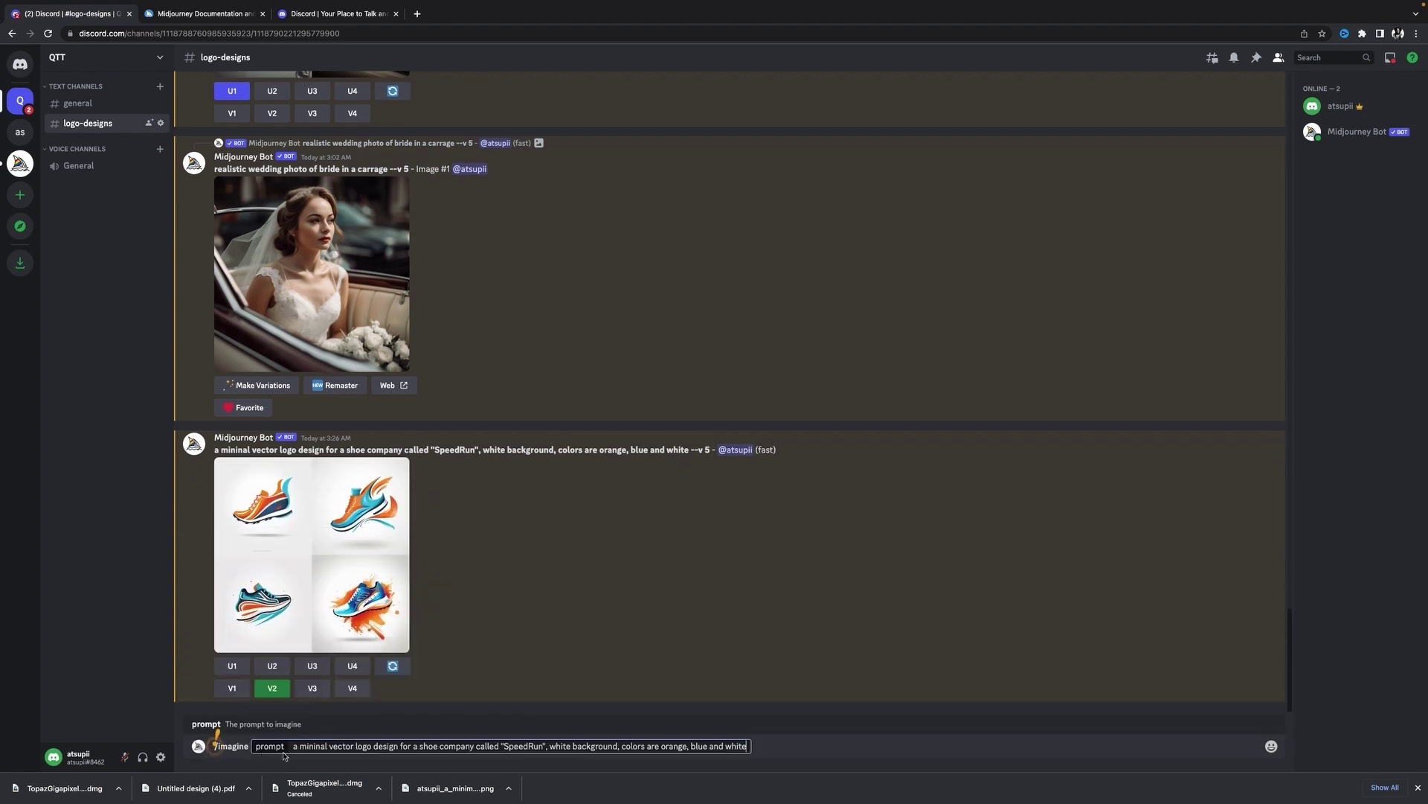
{"action": "left_click", "coordinate": [332, 744]}
{"action": "key", "text": "BackSpace"}
{"action": "key", "text": "BackSpace"}
{"action": "key", "text": "BackSpace"}
{"action": "key", "text": "BackSpace"}
{"action": "key", "text": "BackSpace"}
{"action": "key", "text": "BackSpace"}
{"action": "key", "text": "BackSpace"}
{"action": "key", "text": "BackSpace"}
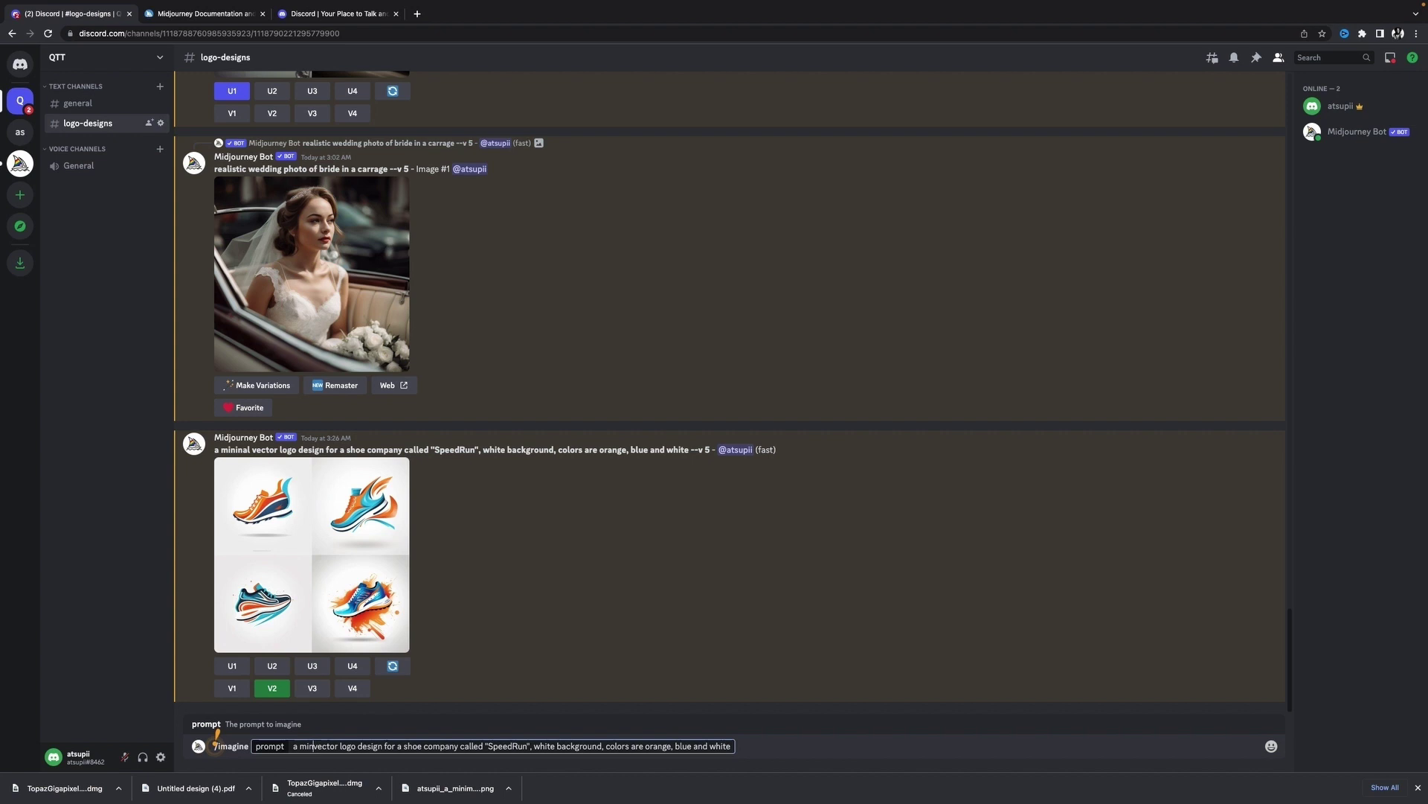
{"action": "type", "text": "simple"}
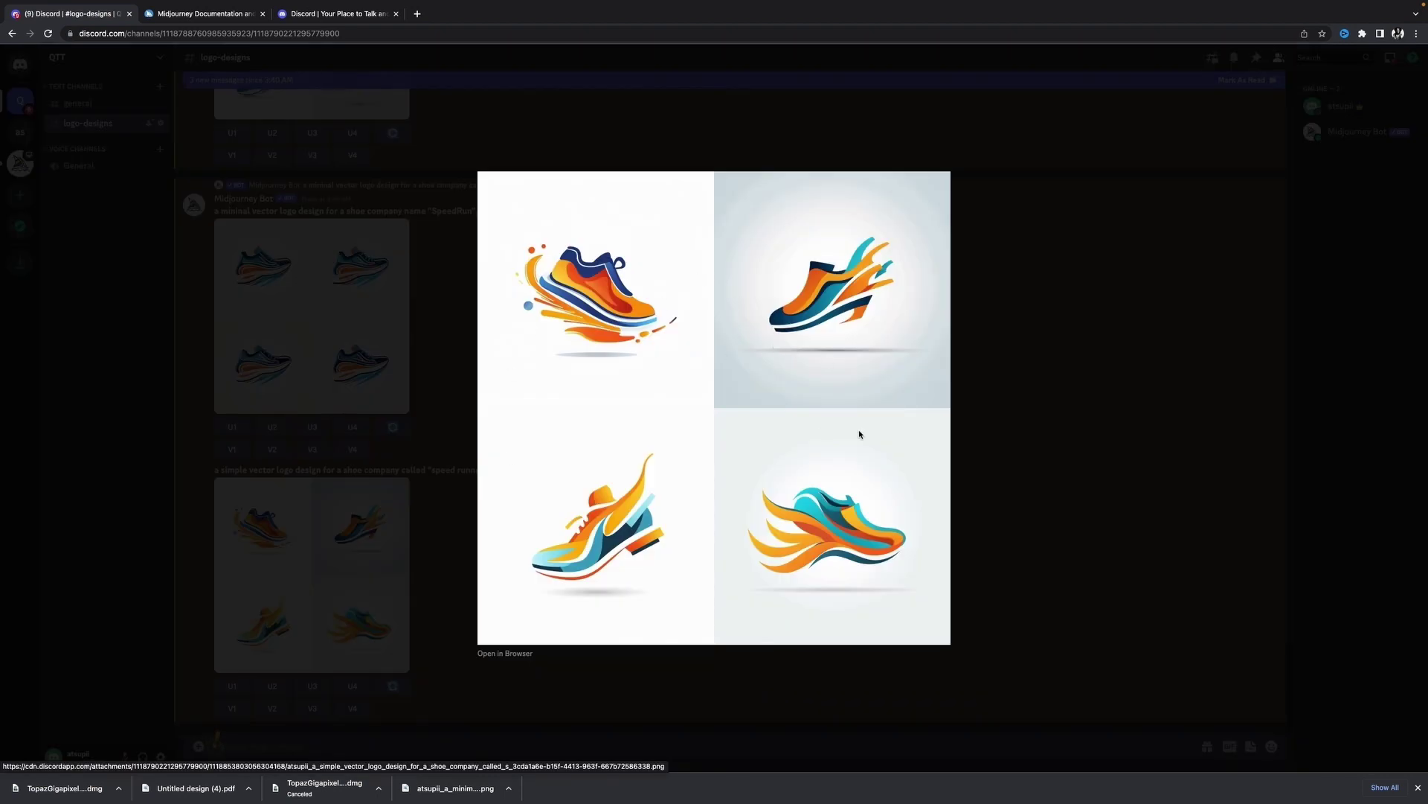
Request variations of the first design, then upscale the first sneaker logo
{"action": "left_click", "coordinate": [236, 713]}
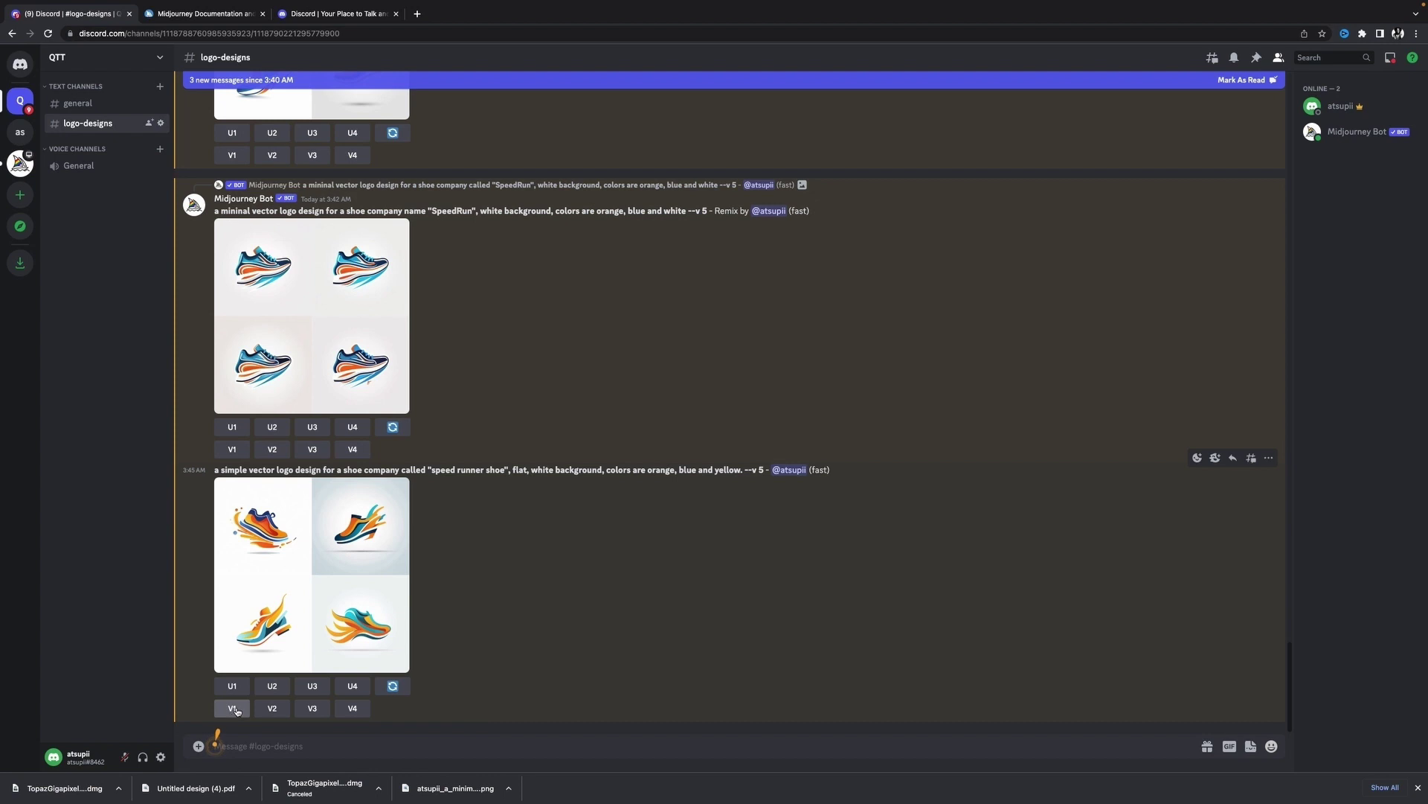
{"action": "left_click", "coordinate": [236, 710]}
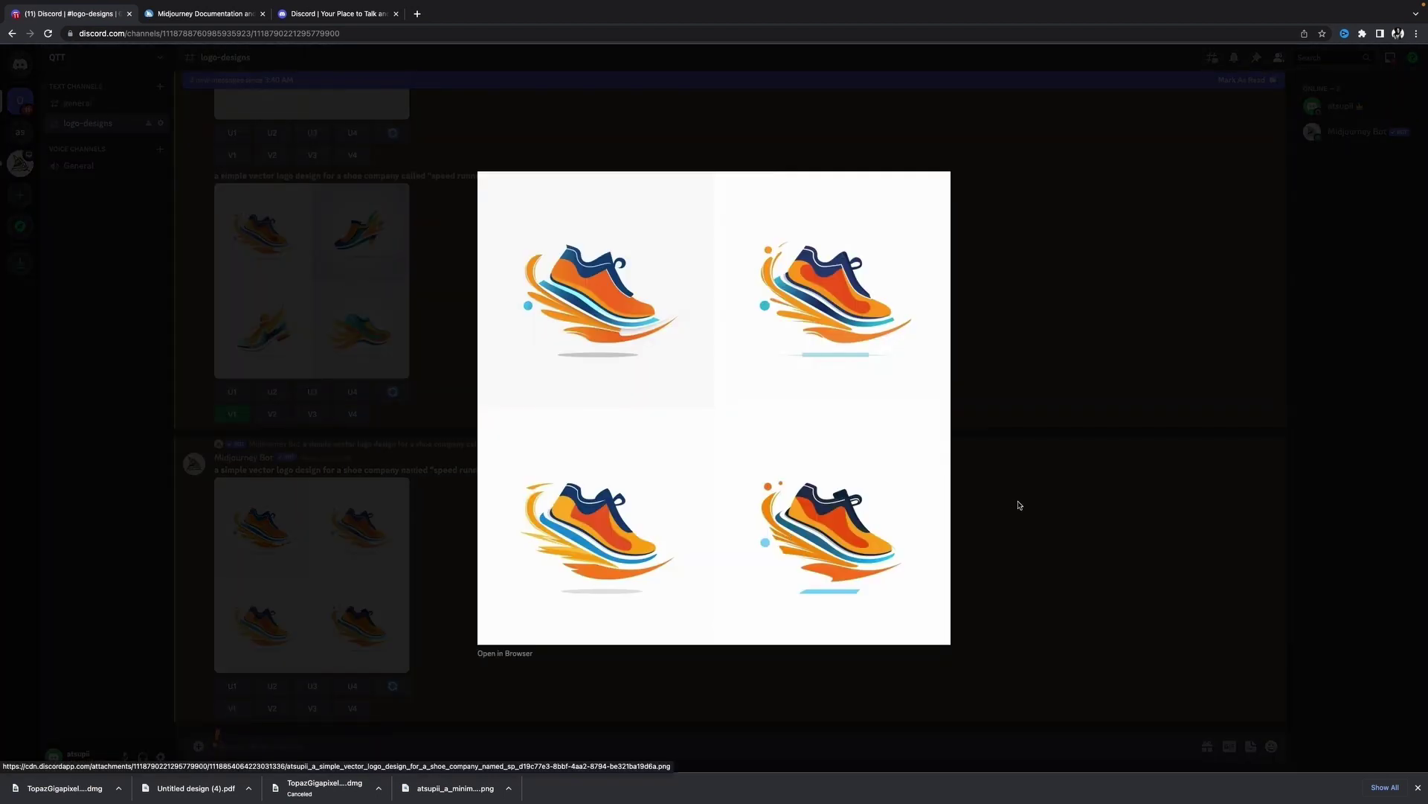
{"action": "left_click", "coordinate": [1020, 505]}
{"action": "left_click", "coordinate": [287, 249]}
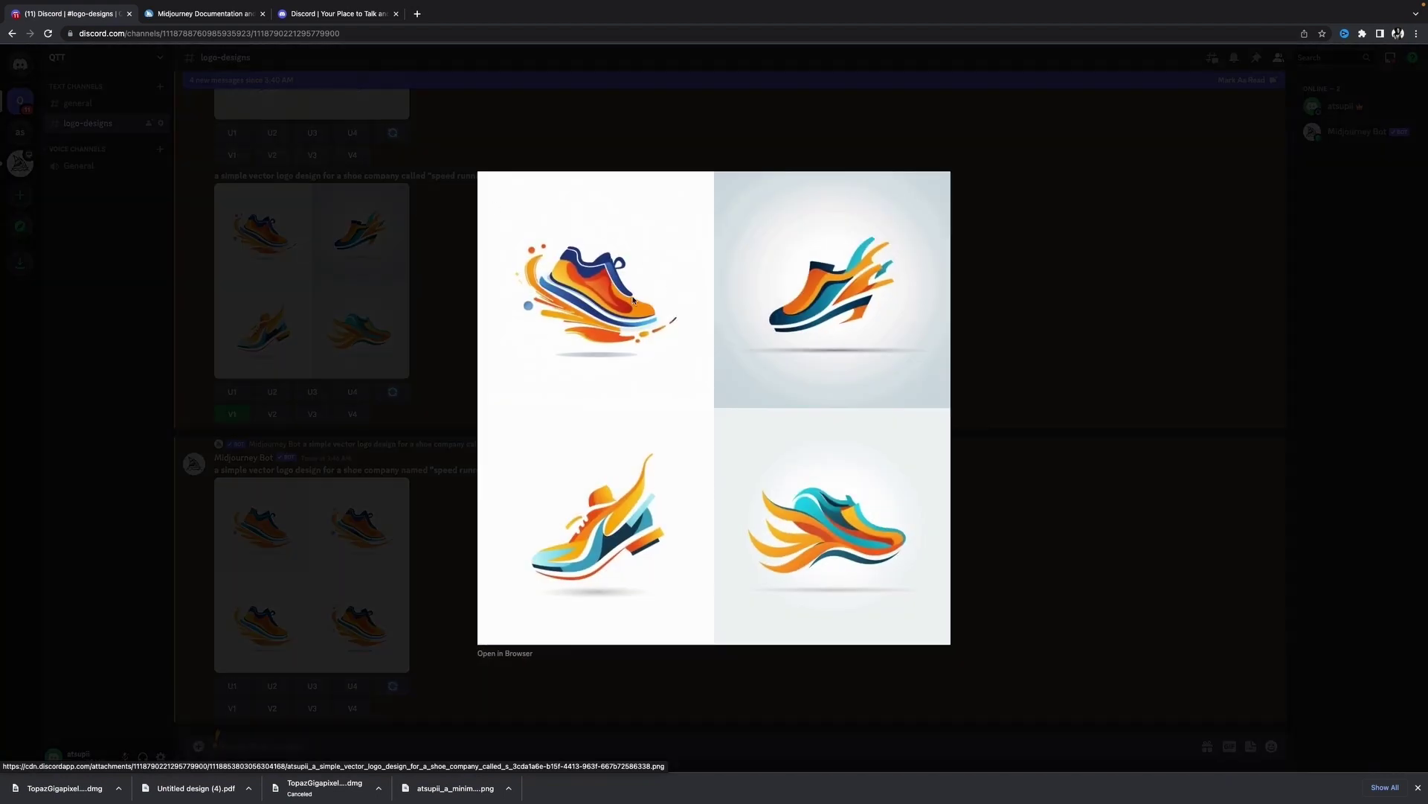
{"action": "left_click", "coordinate": [629, 112]}
{"action": "left_click", "coordinate": [232, 393]}
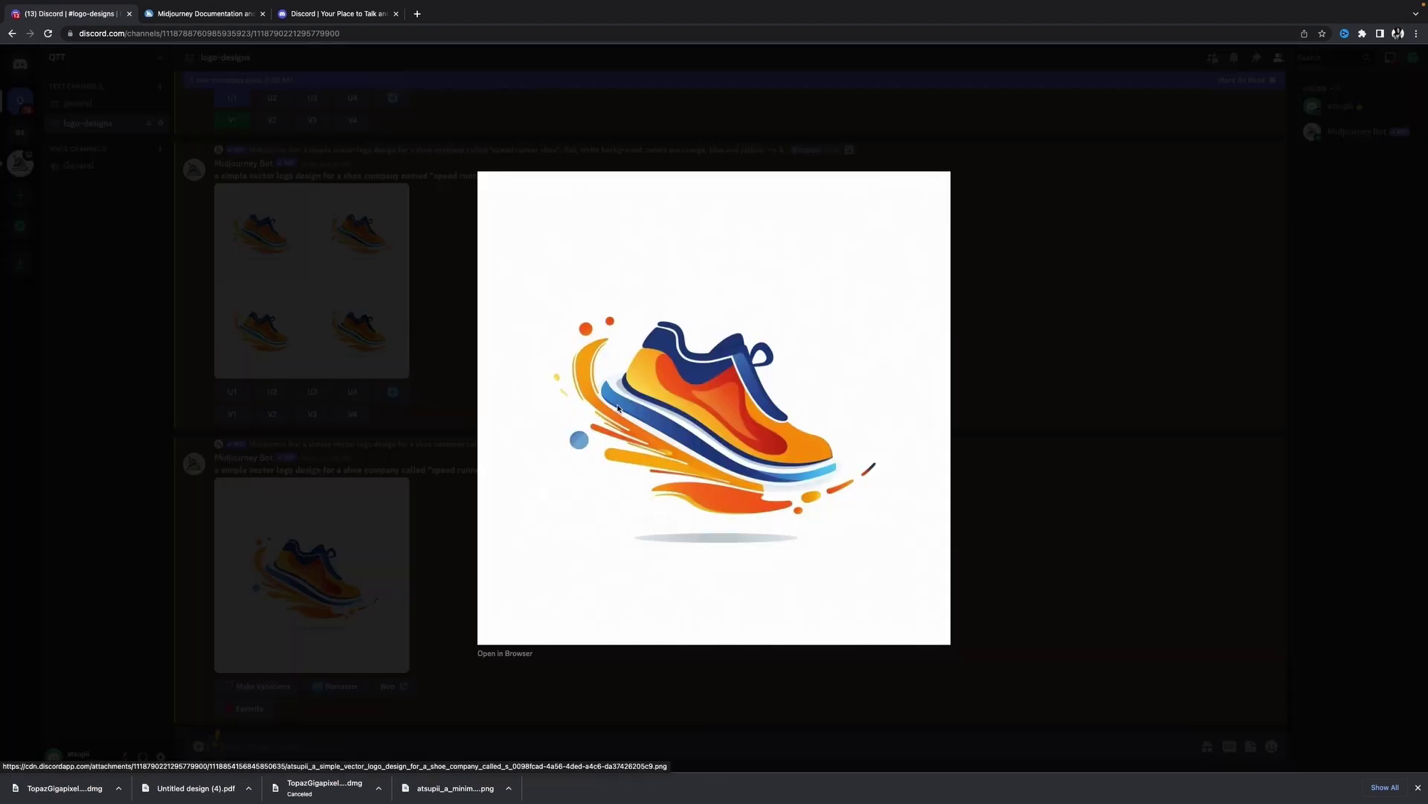
Save the upscaled shoe image to Downloads as 'New logo shoe'
{"action": "right_click", "coordinate": [701, 345]}
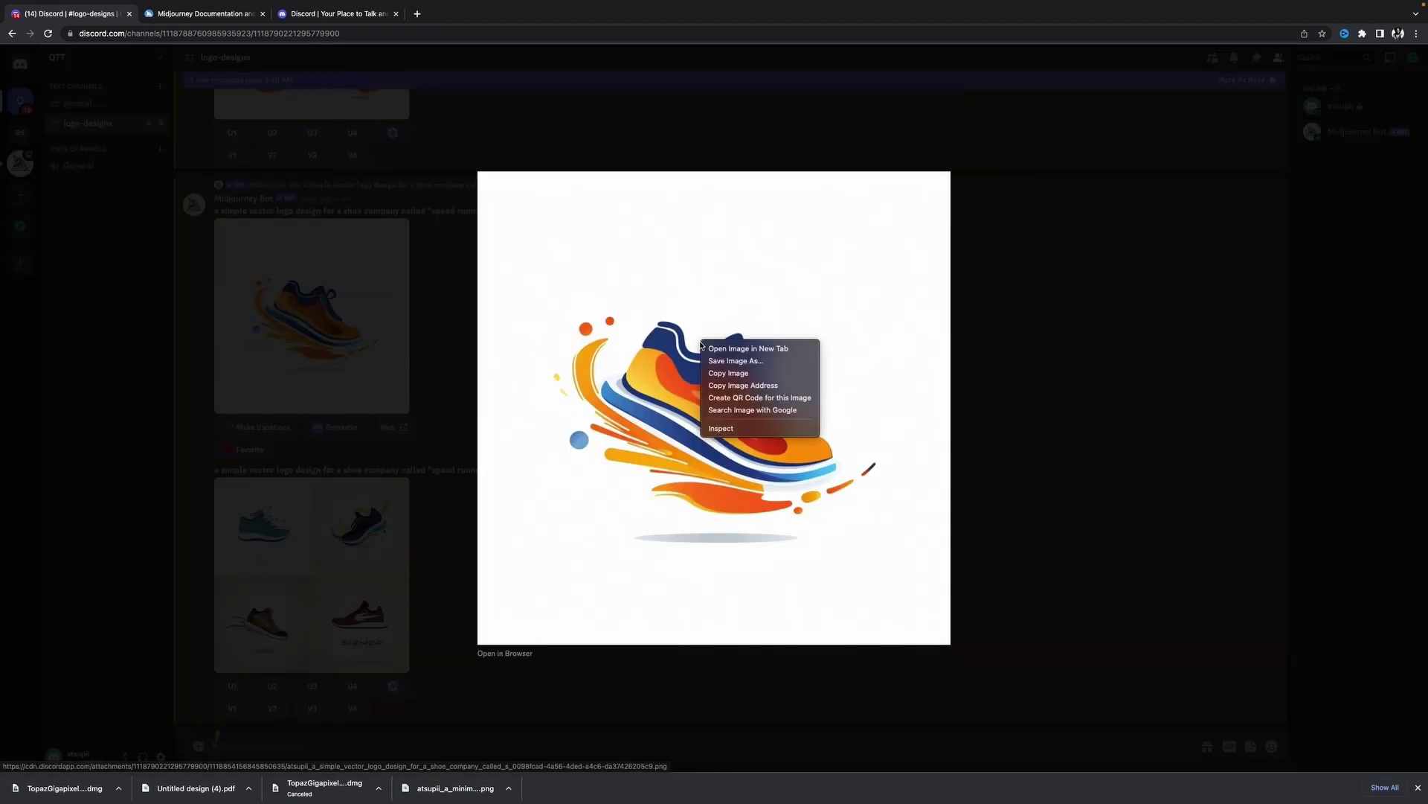
{"action": "left_click", "coordinate": [751, 362]}
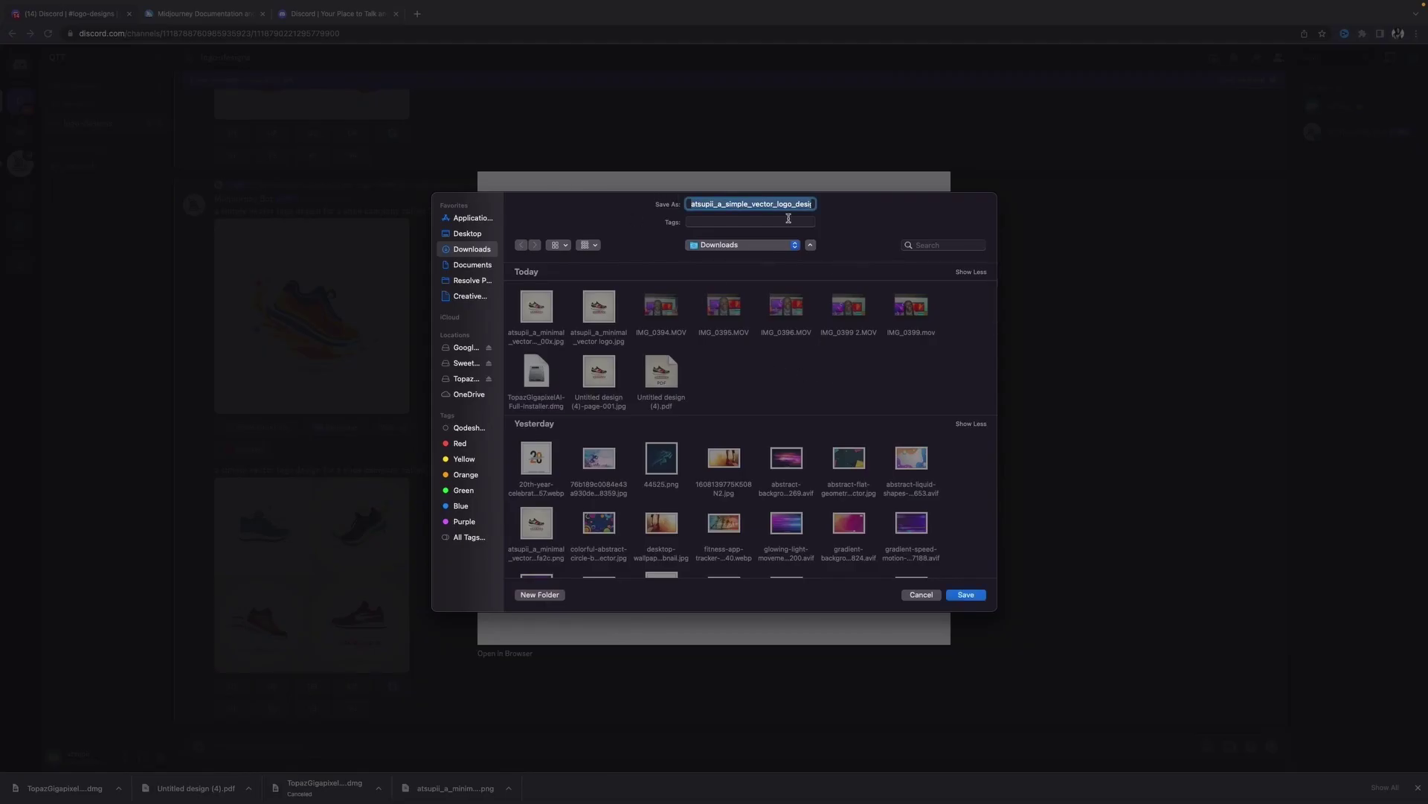
{"action": "type", "text": "New logo shoe"}
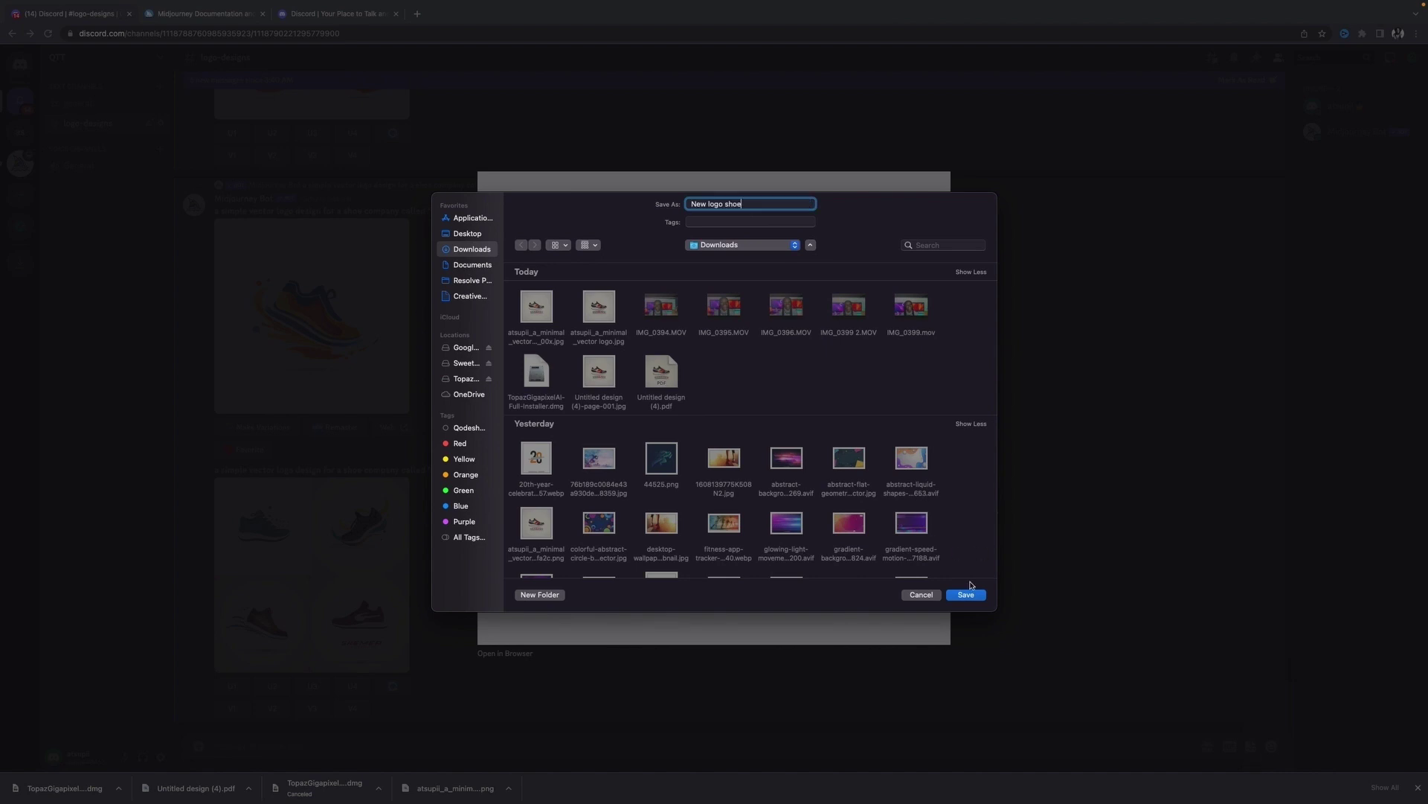
{"action": "left_click", "coordinate": [967, 593]}
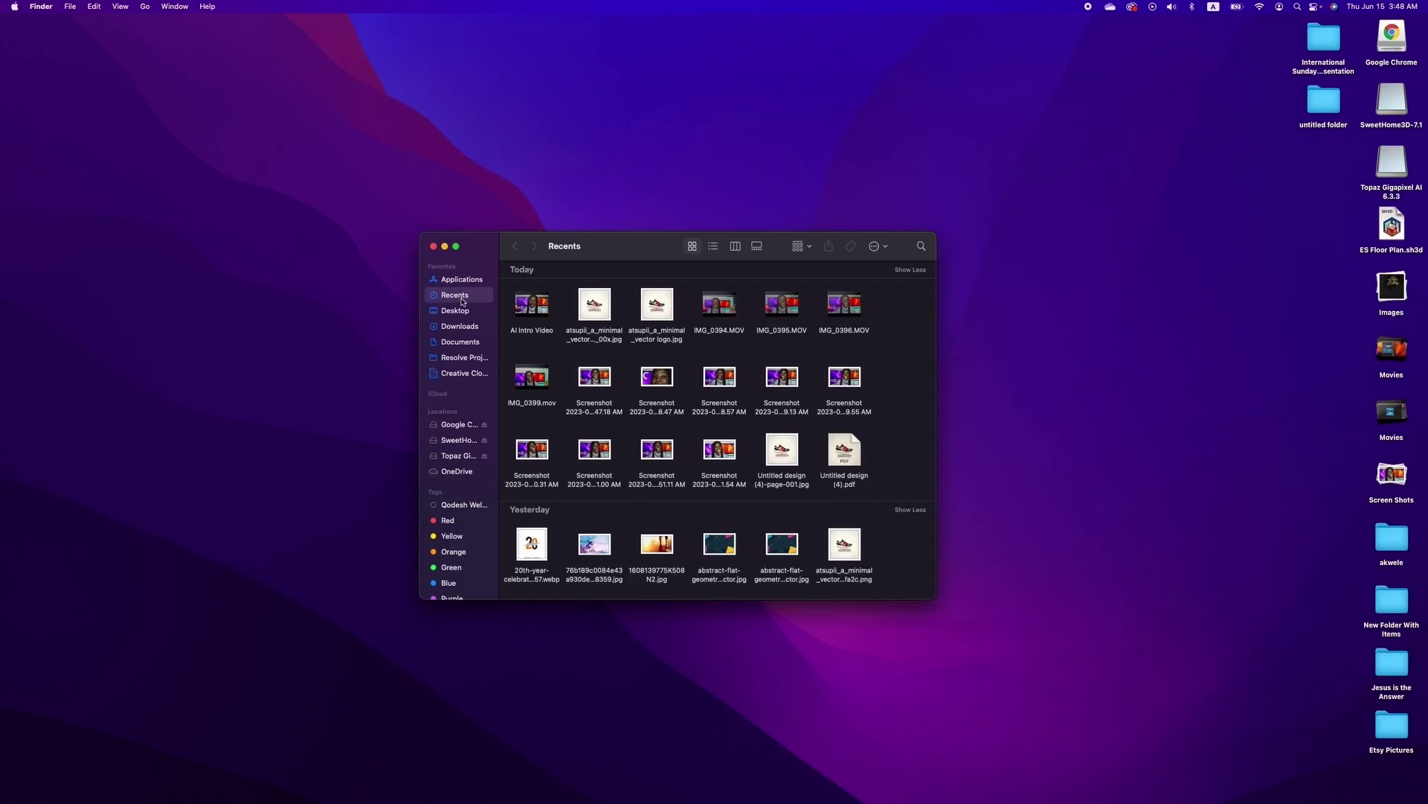
From Finder's Downloads folder, open New logo shoe.png with Adobe Photoshop 2023
{"action": "left_click", "coordinate": [458, 329]}
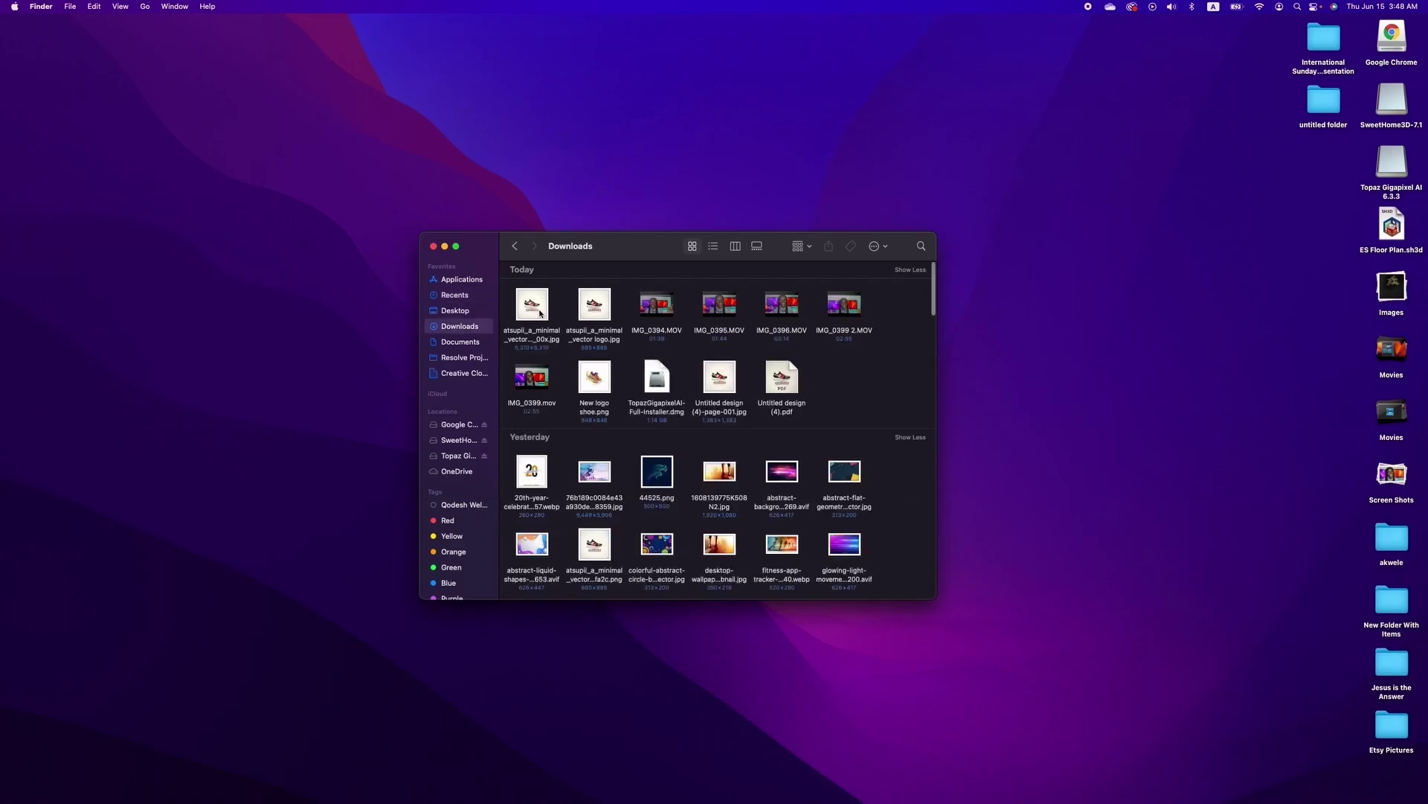
{"action": "left_click", "coordinate": [593, 380]}
{"action": "right_click", "coordinate": [595, 381]}
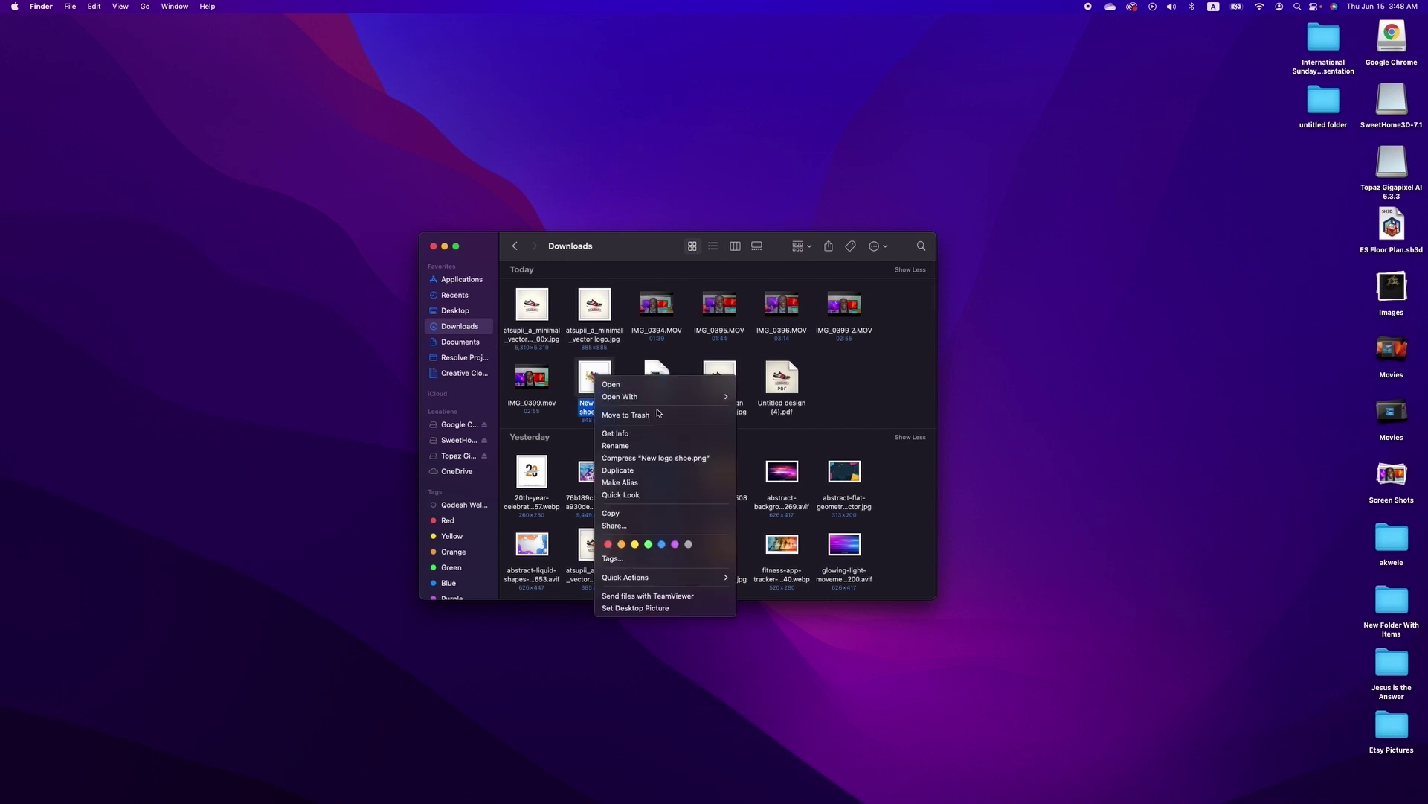
{"action": "mouse_move", "coordinate": [659, 398]}
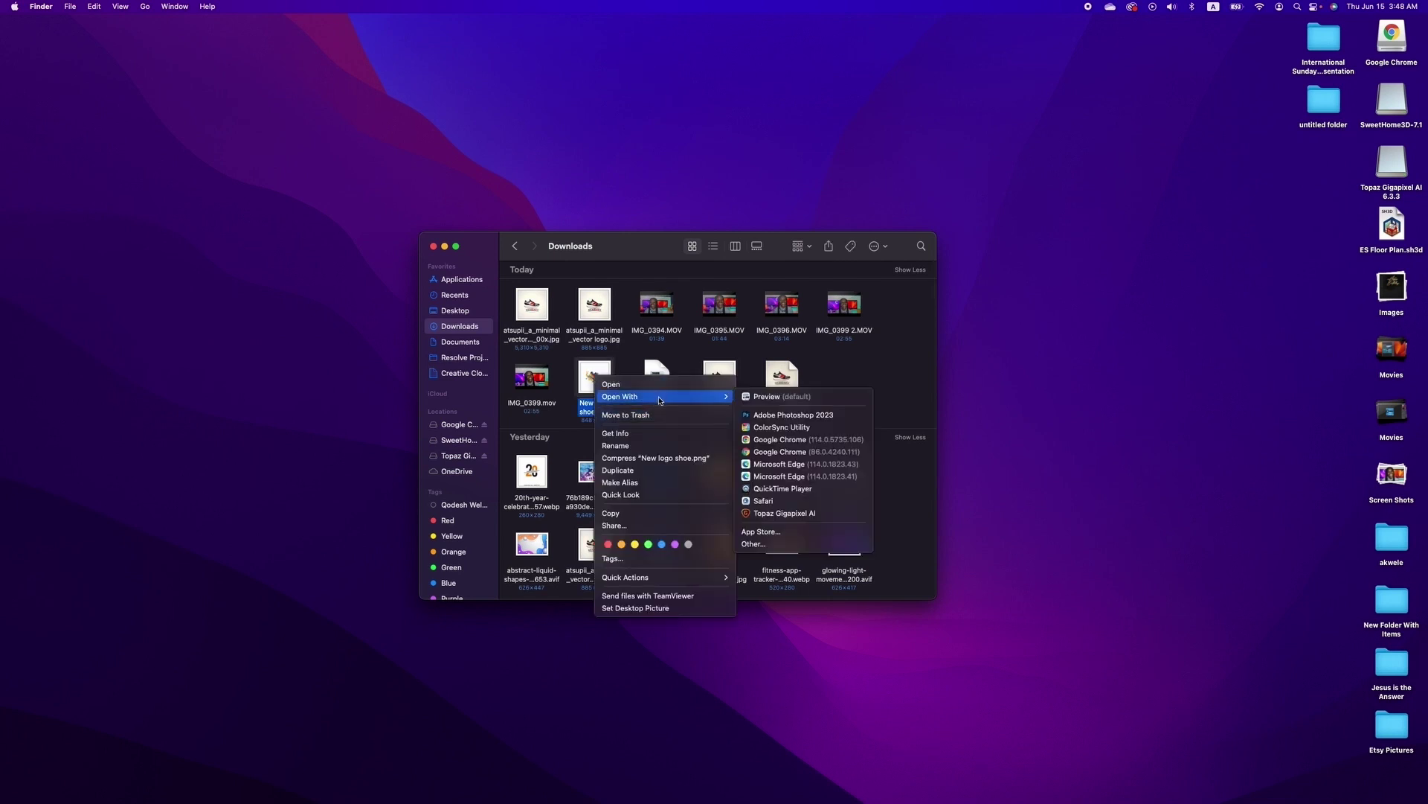
{"action": "left_click", "coordinate": [790, 415]}
Zoom in and out to inspect the shoe logo, then move the Gigapixel AI window over Photoshop
{"action": "scroll", "coordinate": [726, 476], "scroll_direction": "up", "scroll_amount": 5}
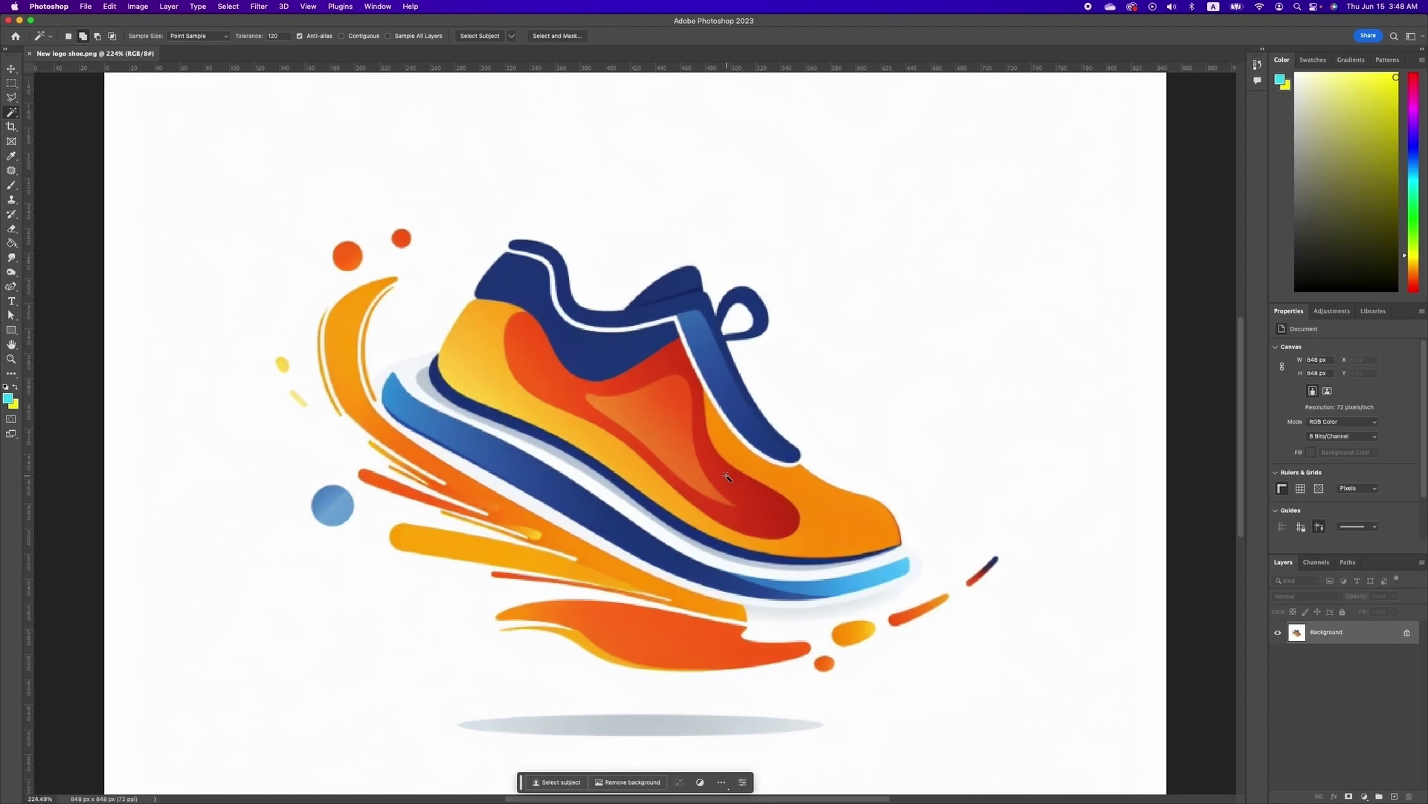
{"action": "scroll", "coordinate": [727, 477], "scroll_direction": "up", "scroll_amount": 3}
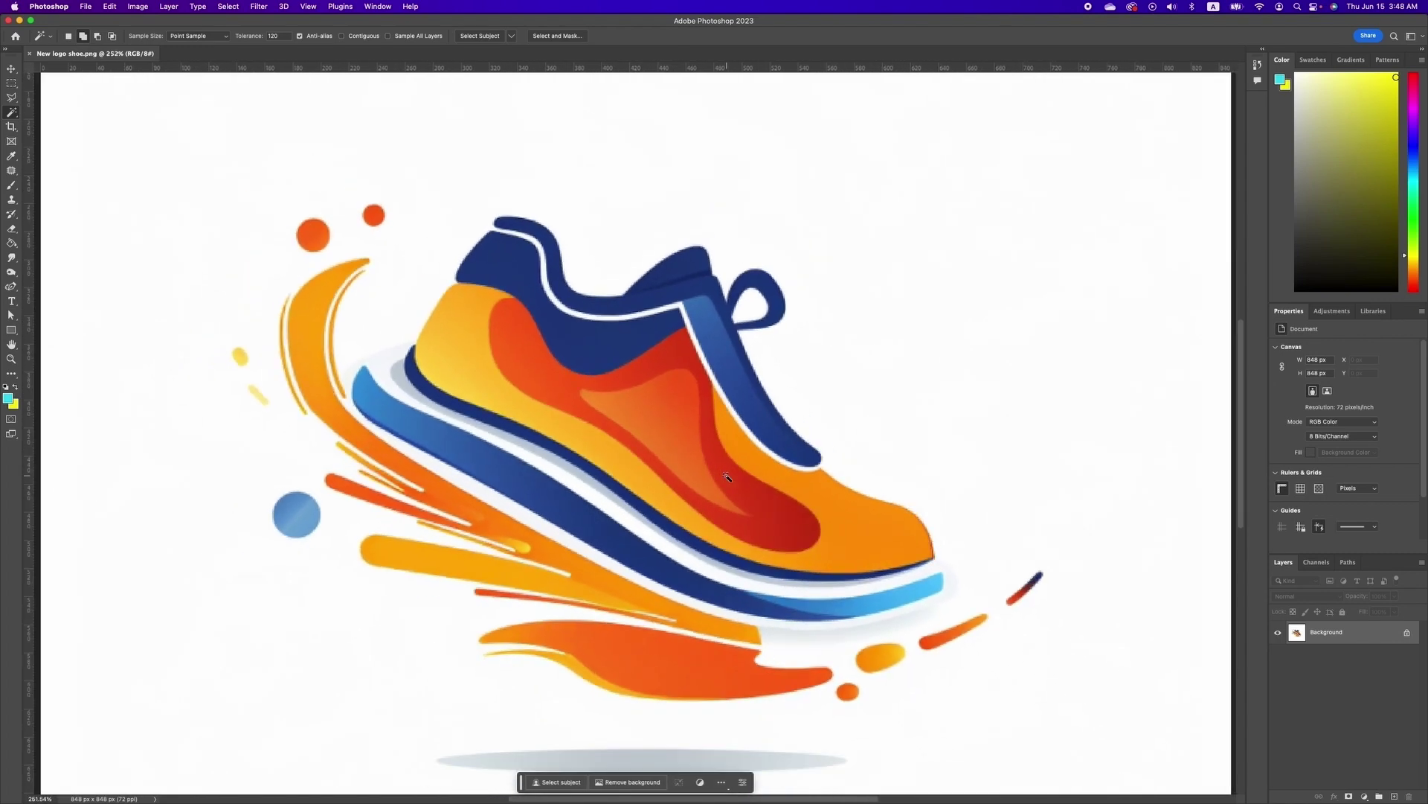
{"action": "scroll", "coordinate": [727, 477], "scroll_direction": "down", "scroll_amount": 6}
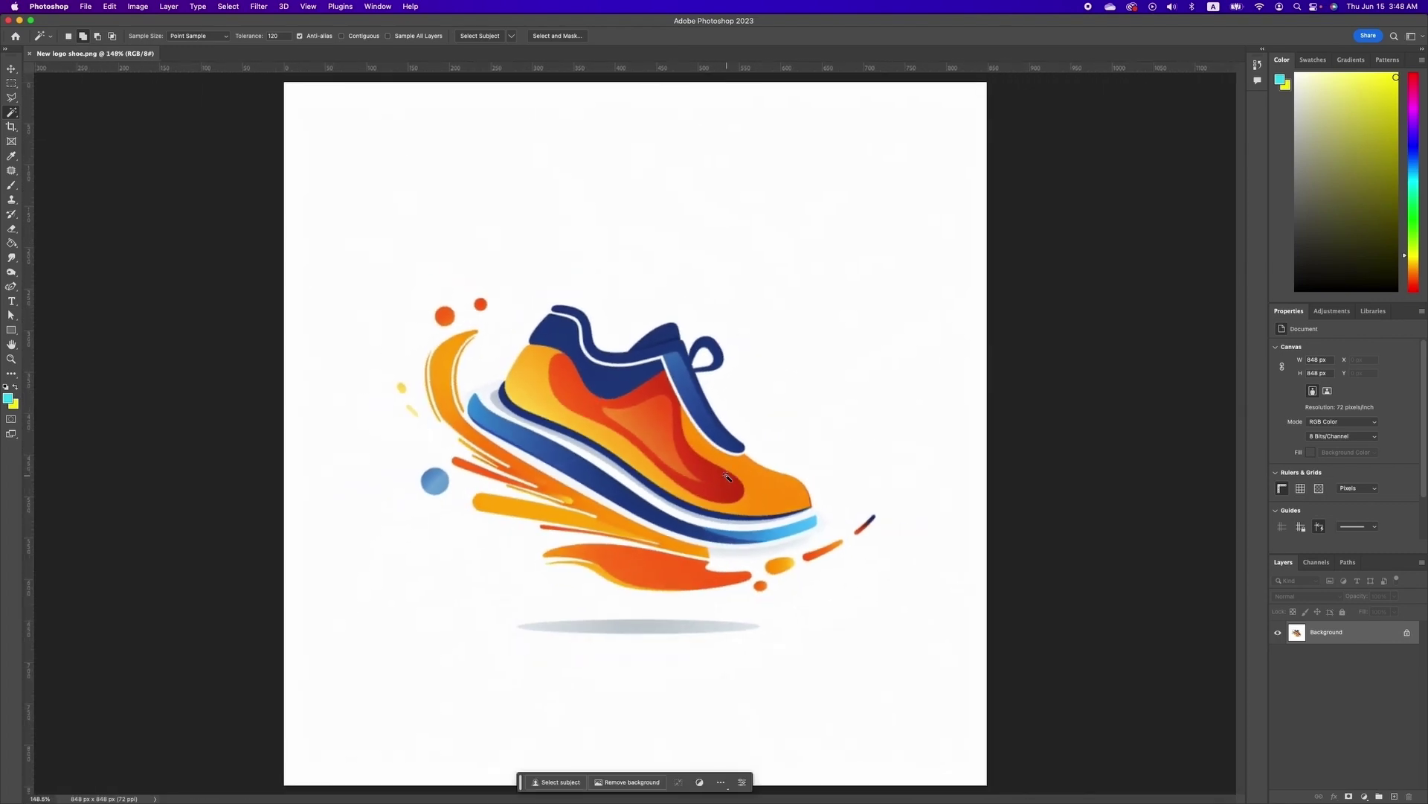
{"action": "scroll", "coordinate": [727, 476], "scroll_direction": "up", "scroll_amount": 4}
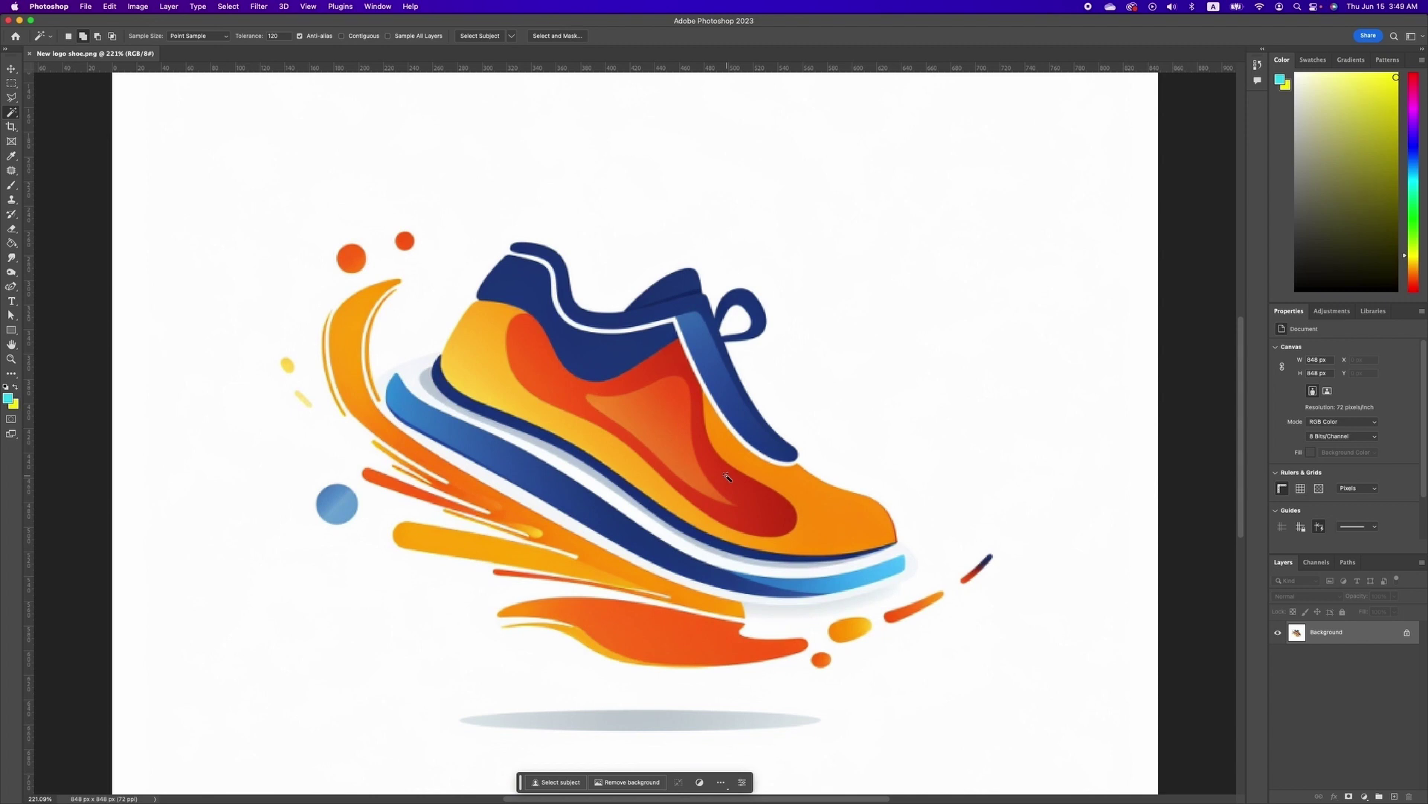
{"action": "scroll", "coordinate": [727, 476], "scroll_direction": "up", "scroll_amount": 1}
{"action": "scroll", "coordinate": [727, 476], "scroll_direction": "down", "scroll_amount": 4}
{"action": "scroll", "coordinate": [727, 477], "scroll_direction": "up", "scroll_amount": 3}
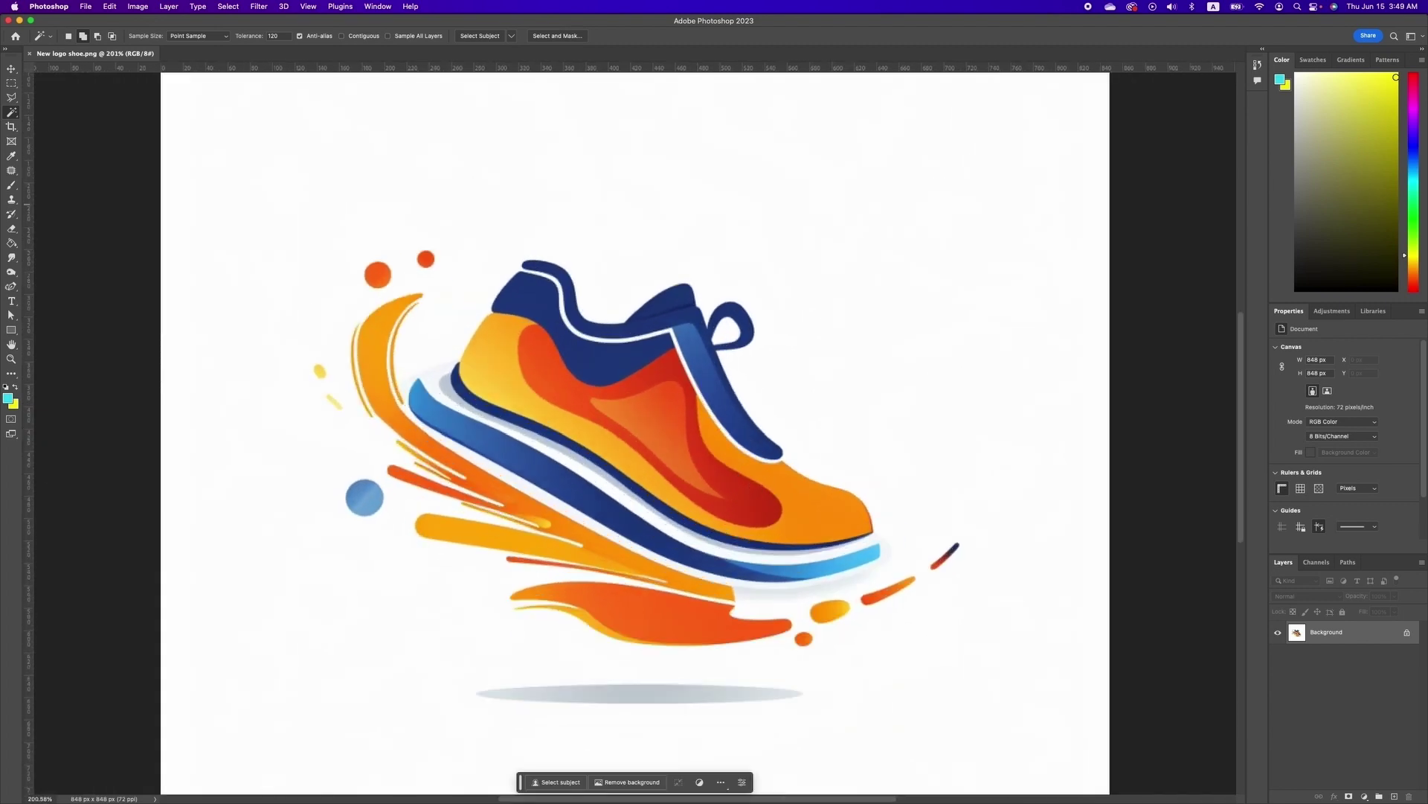
{"action": "left_click_drag", "start_coordinate": [1427, 55], "coordinate": [253, 21]}
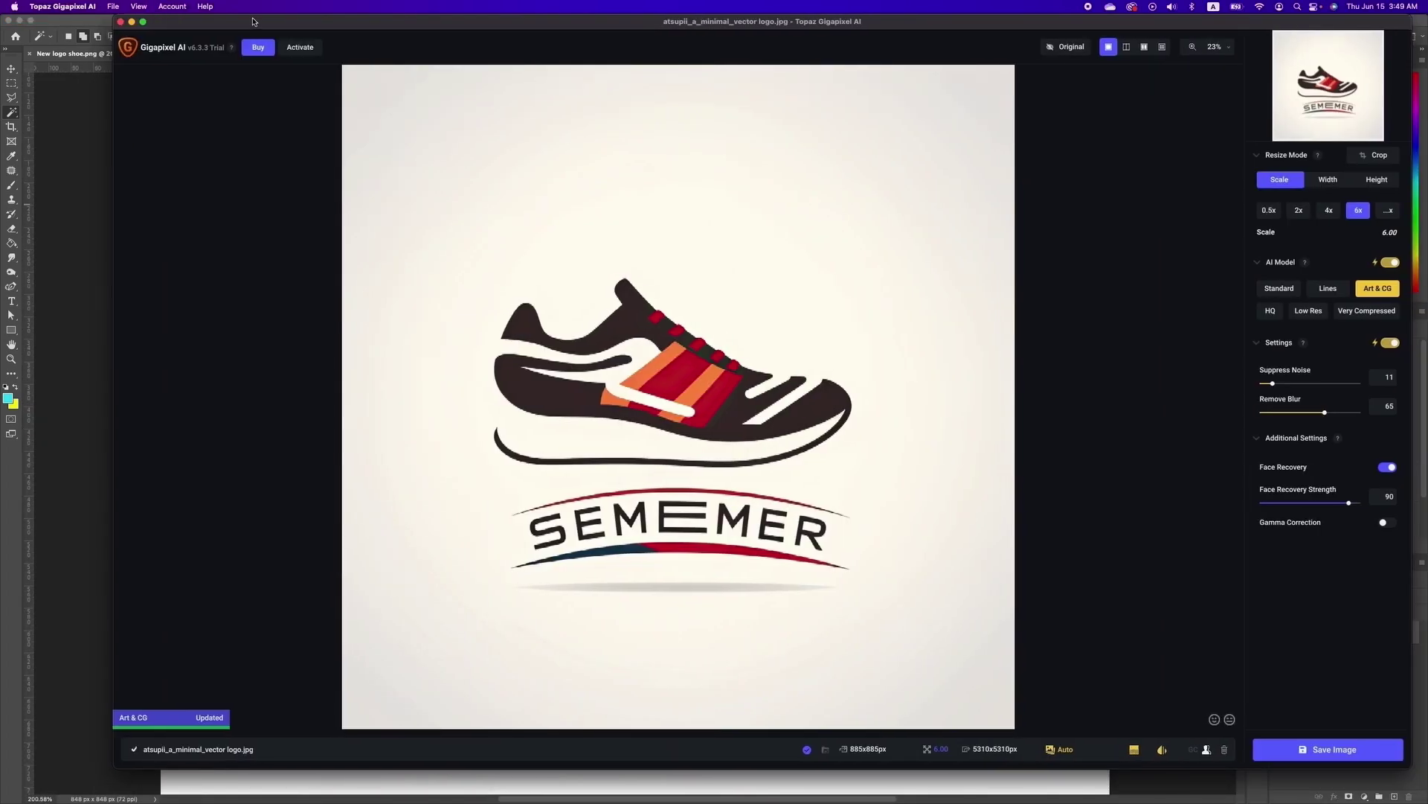
Maximize Gigapixel AI, then open the Topaz Labs Gigapixel AI page in Chrome full screen
{"action": "double_click", "coordinate": [253, 21]}
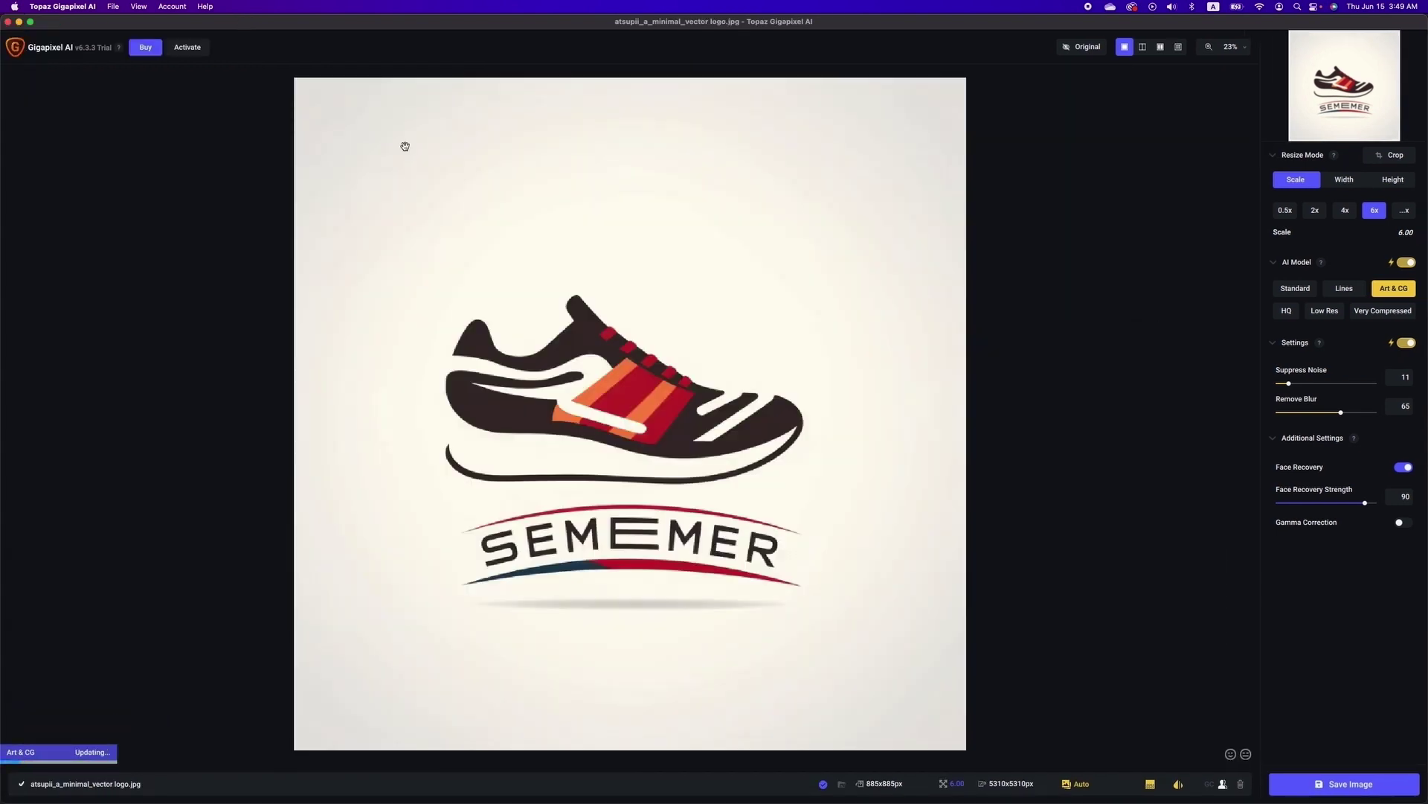
{"action": "key", "text": "super+Tab"}
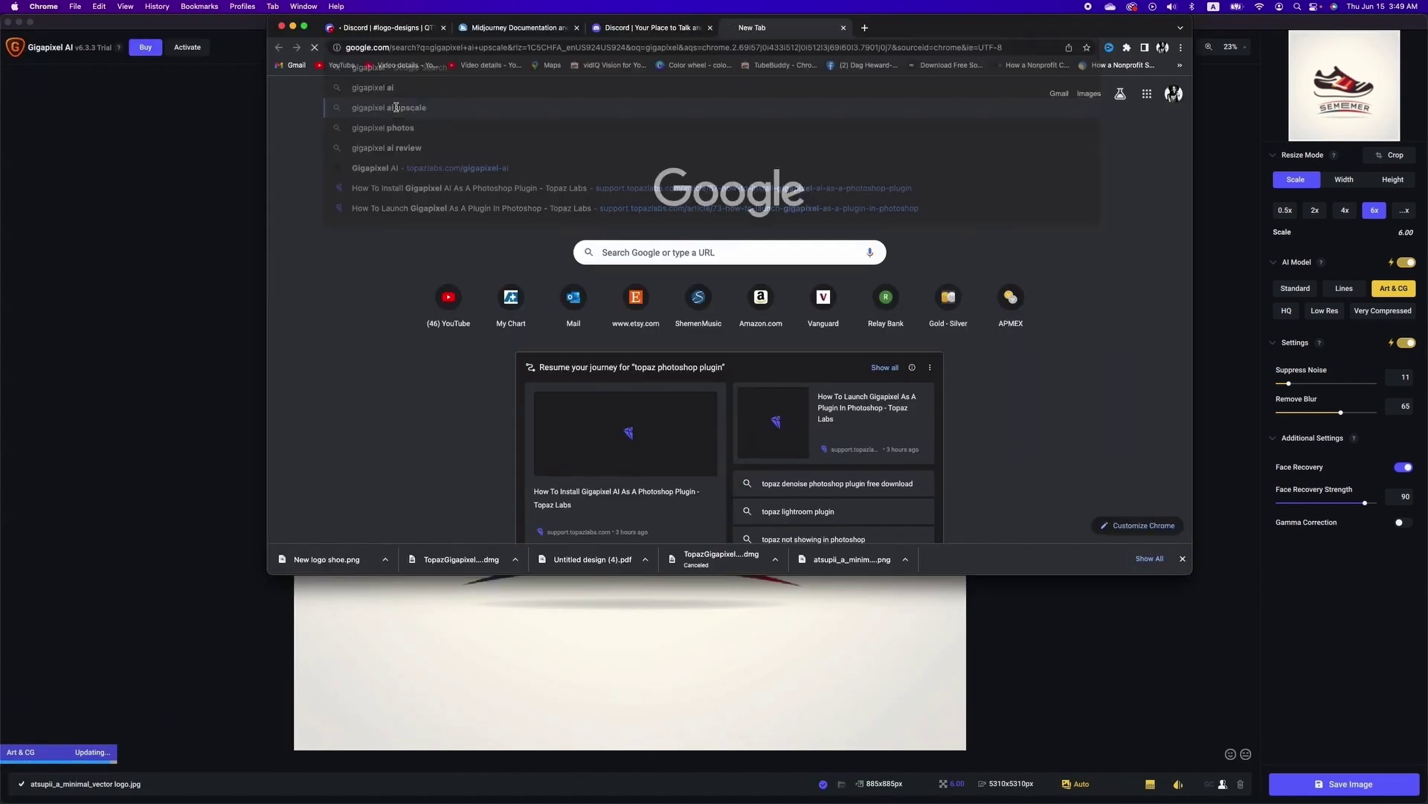
{"action": "left_click", "coordinate": [397, 110]}
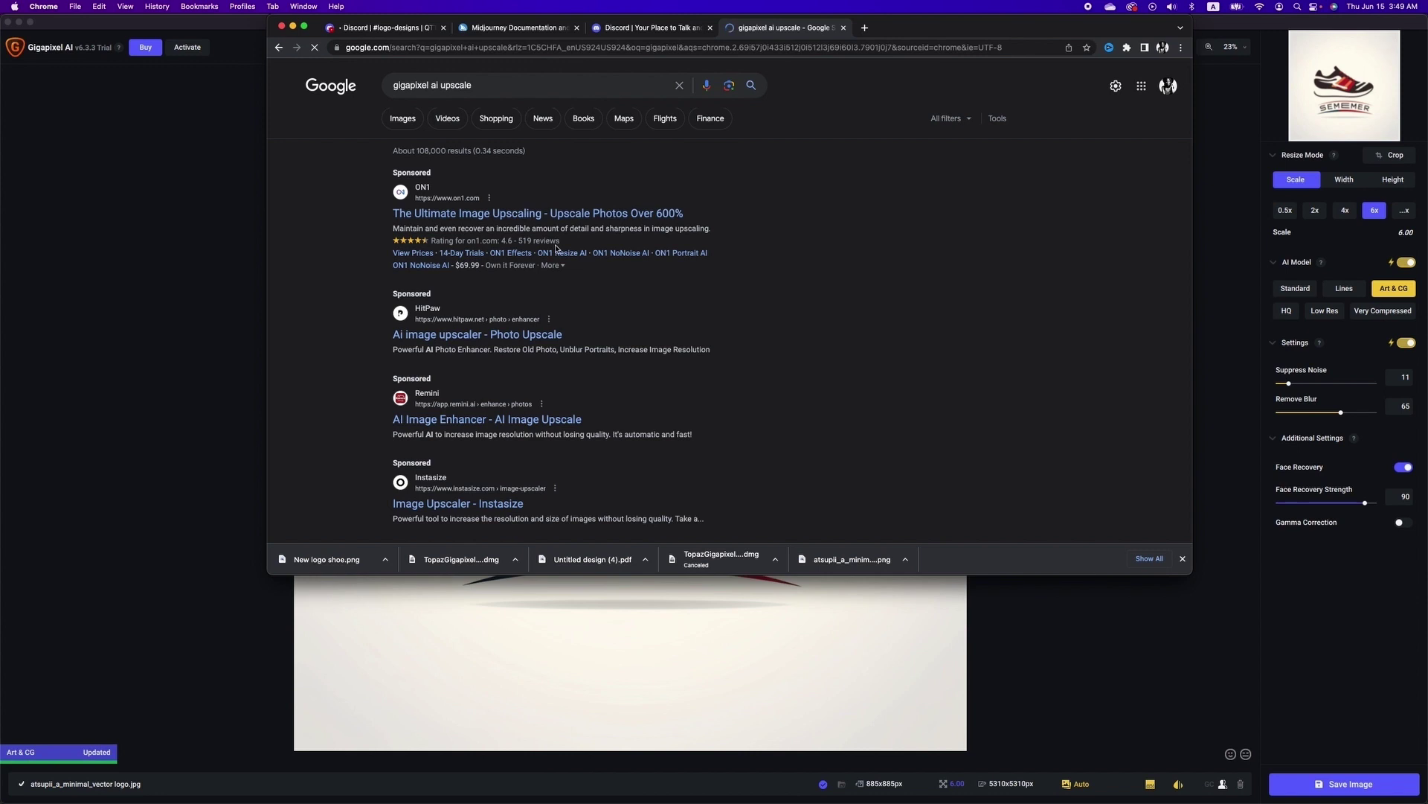
{"action": "left_click", "coordinate": [526, 364]}
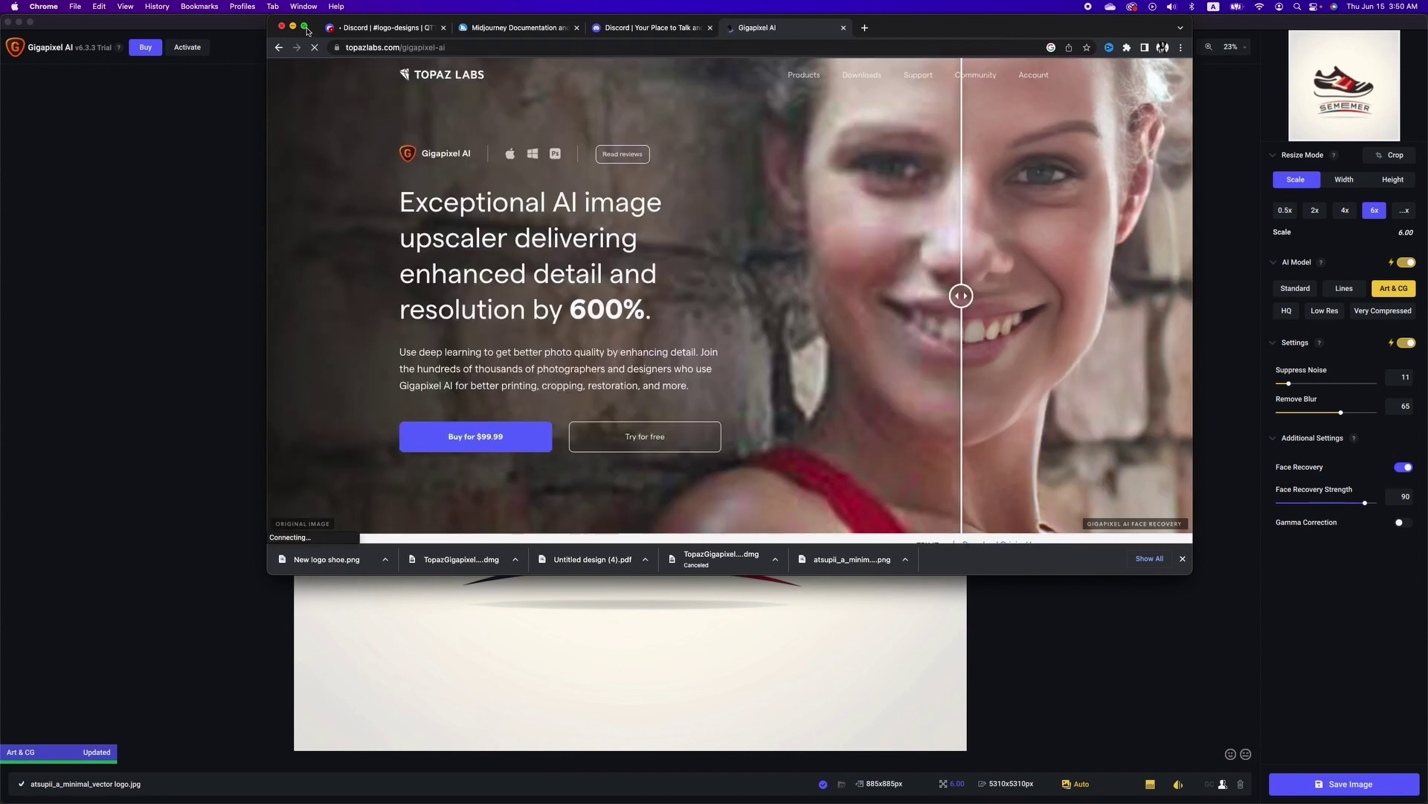
{"action": "left_click", "coordinate": [305, 28]}
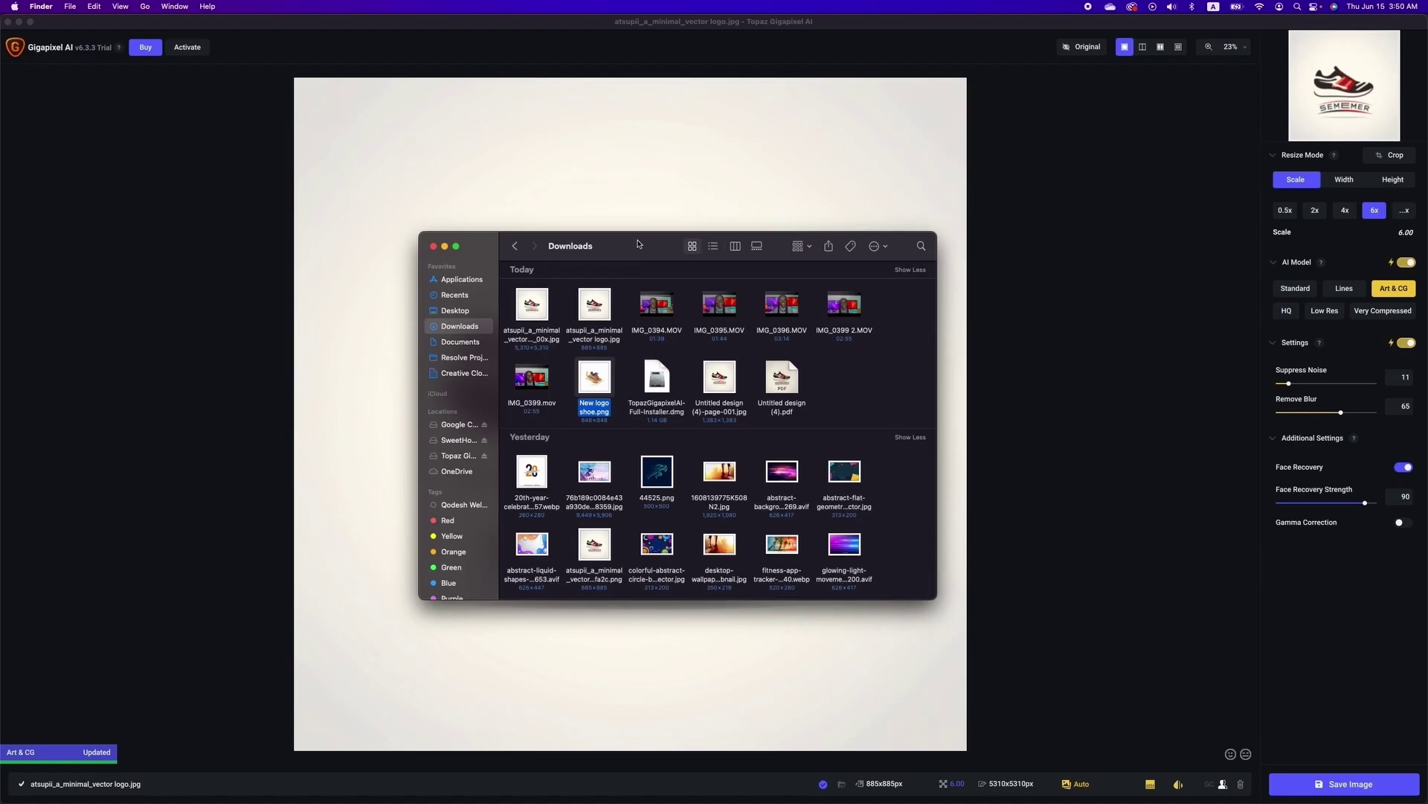
Add New logo shoe.png to Gigapixel AI and switch to a custom 6.00x scale
{"action": "left_click_drag", "start_coordinate": [588, 377], "coordinate": [361, 444]}
{"action": "left_click", "coordinate": [672, 228]}
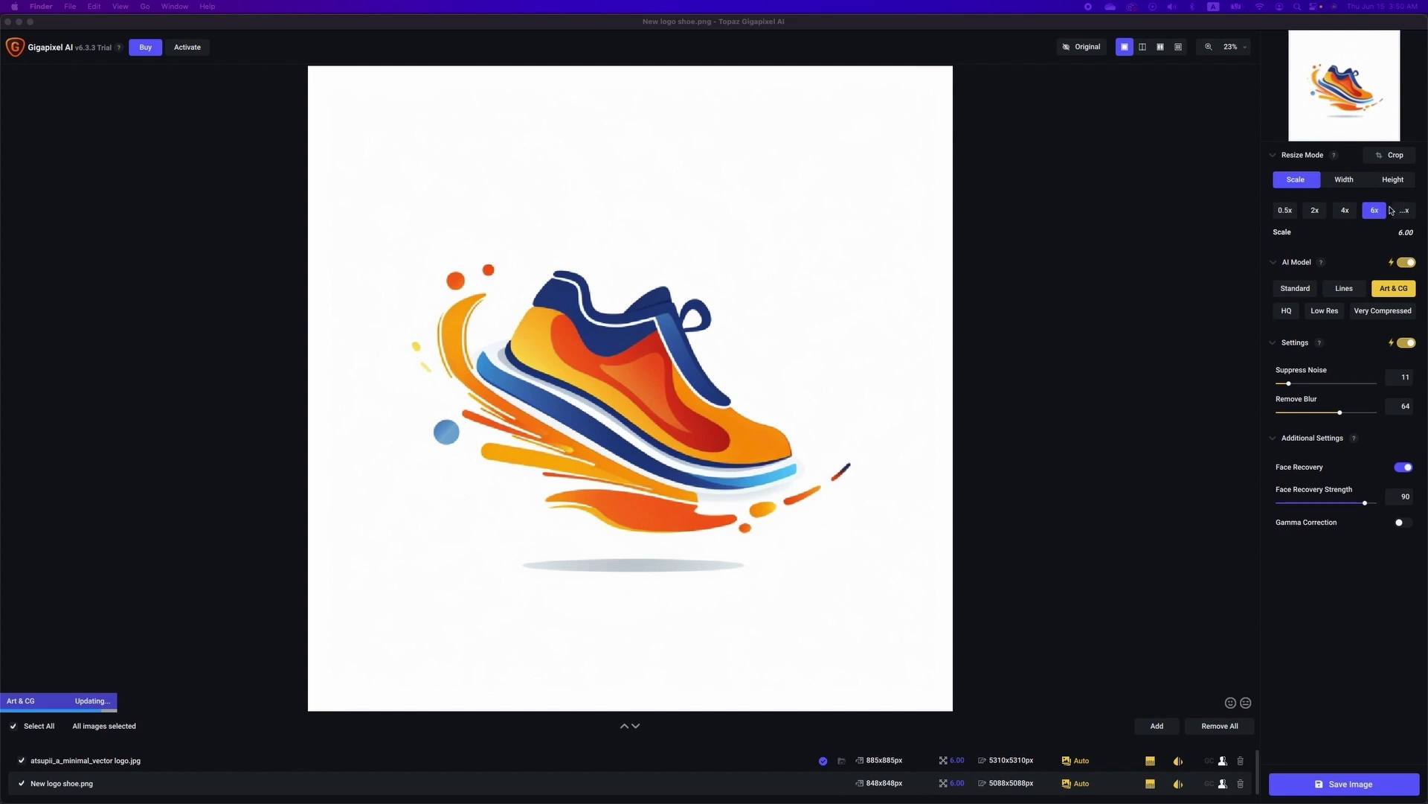
{"action": "left_click", "coordinate": [1397, 211]}
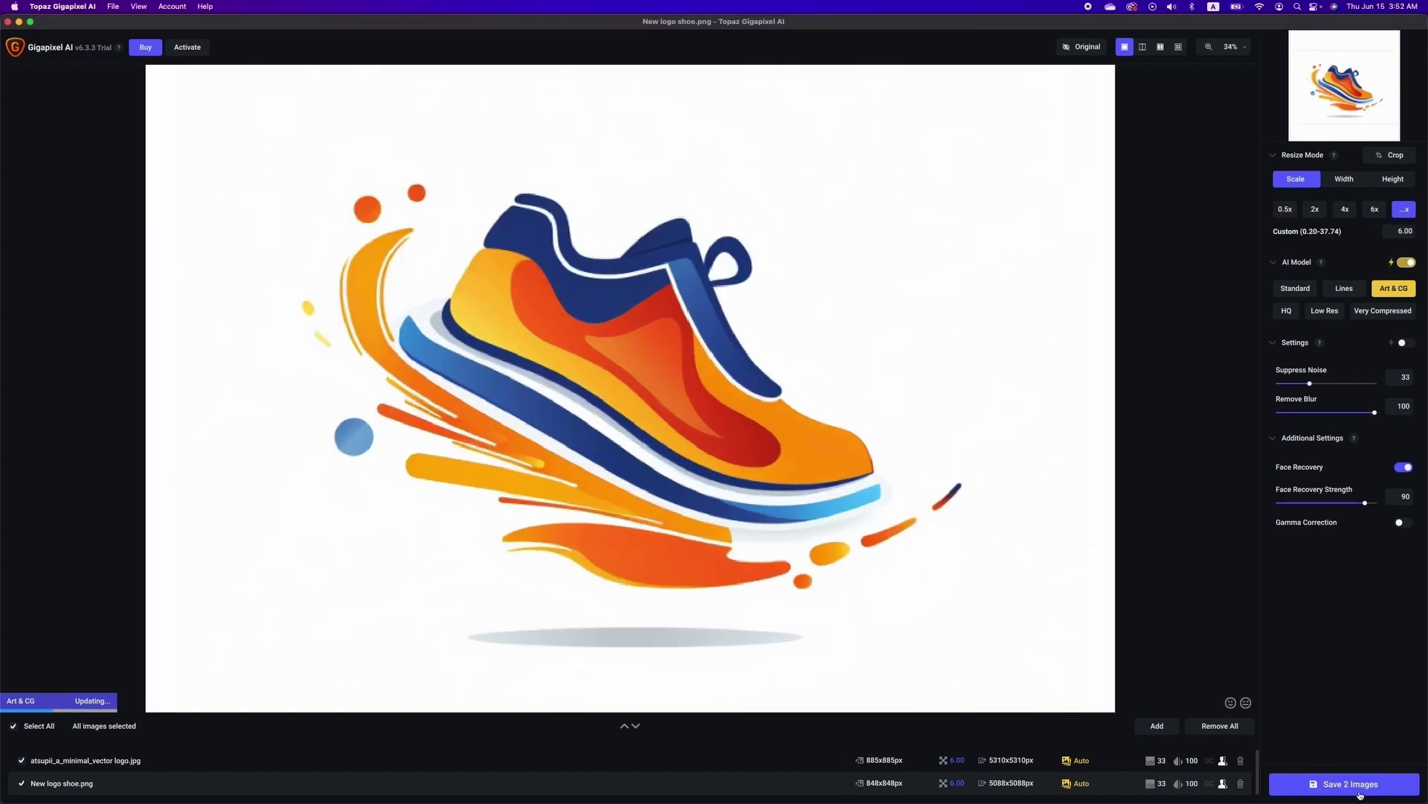
Save both upscaled images with the trial watermark and start processing
{"action": "left_click", "coordinate": [1350, 790]}
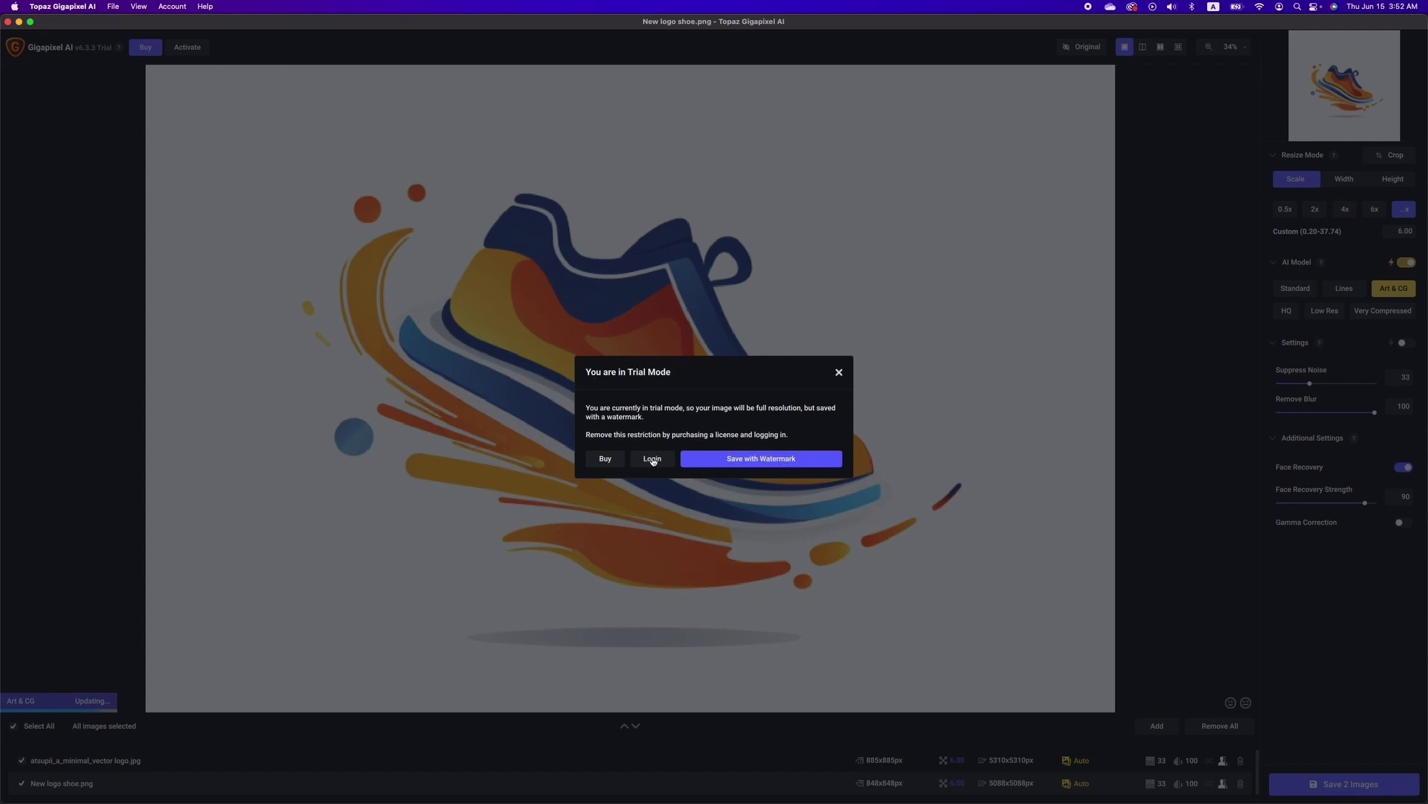
{"action": "left_click", "coordinate": [785, 460]}
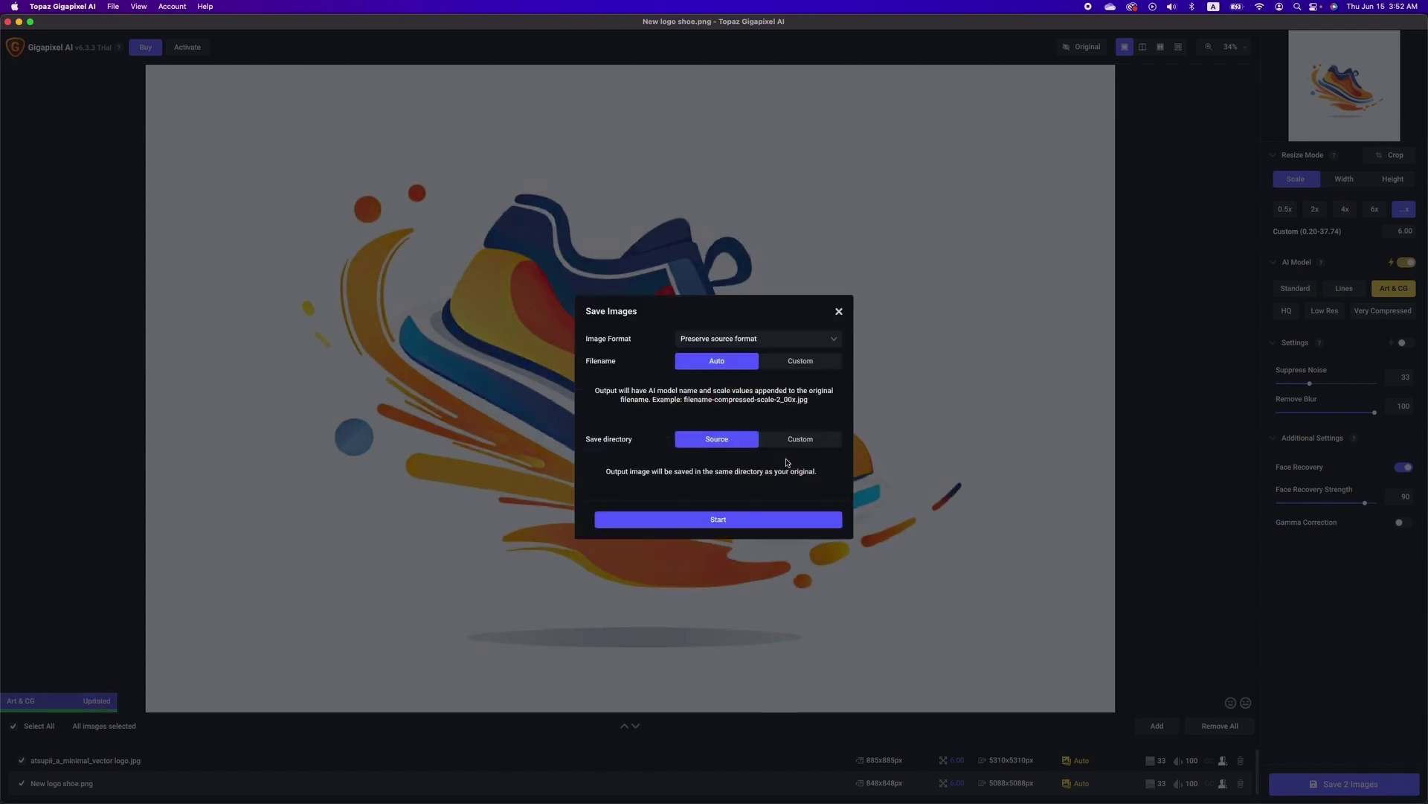
{"action": "left_click", "coordinate": [727, 520]}
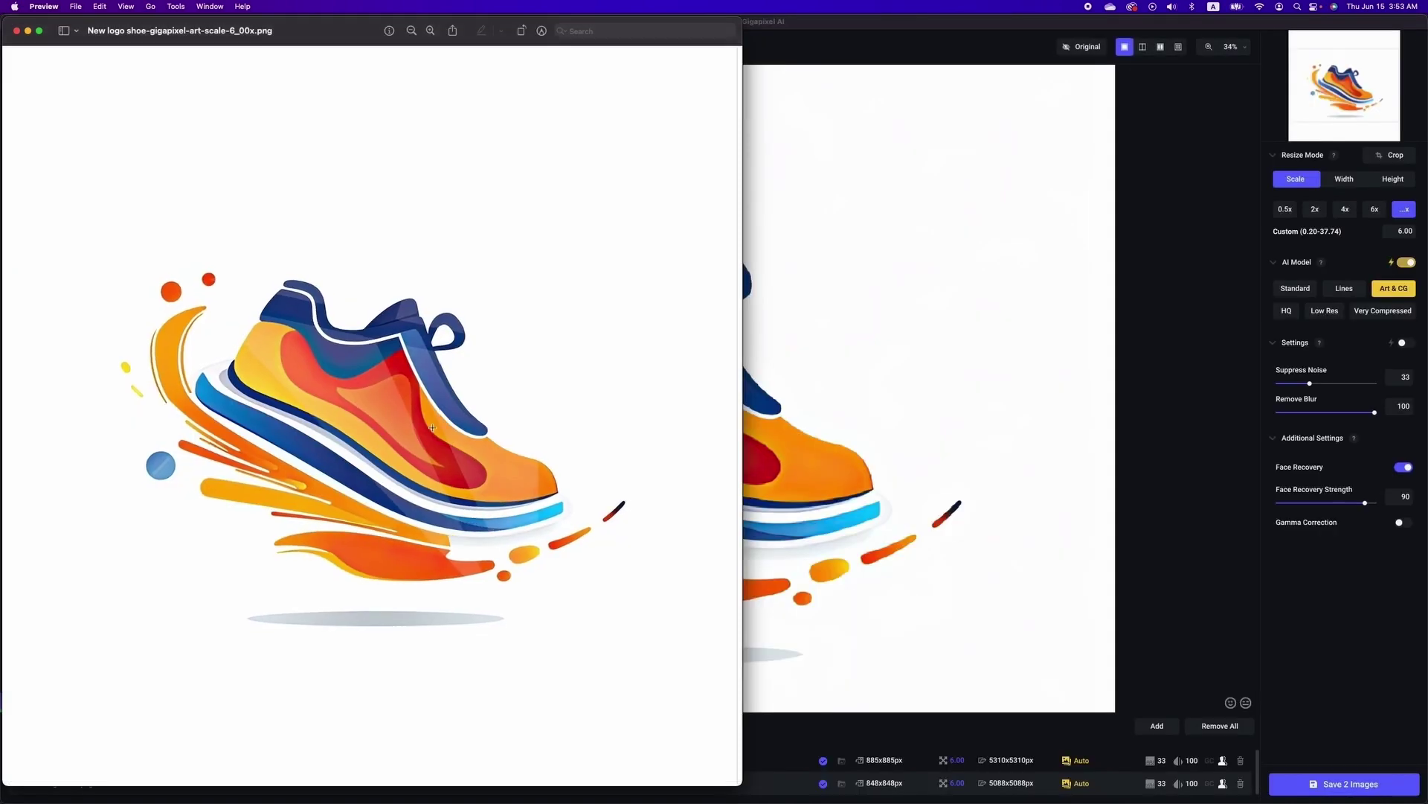
Zoom in and out on the 6x upscaled shoe logo PNG in Preview
{"action": "scroll", "coordinate": [433, 428], "scroll_direction": "up", "scroll_amount": 5}
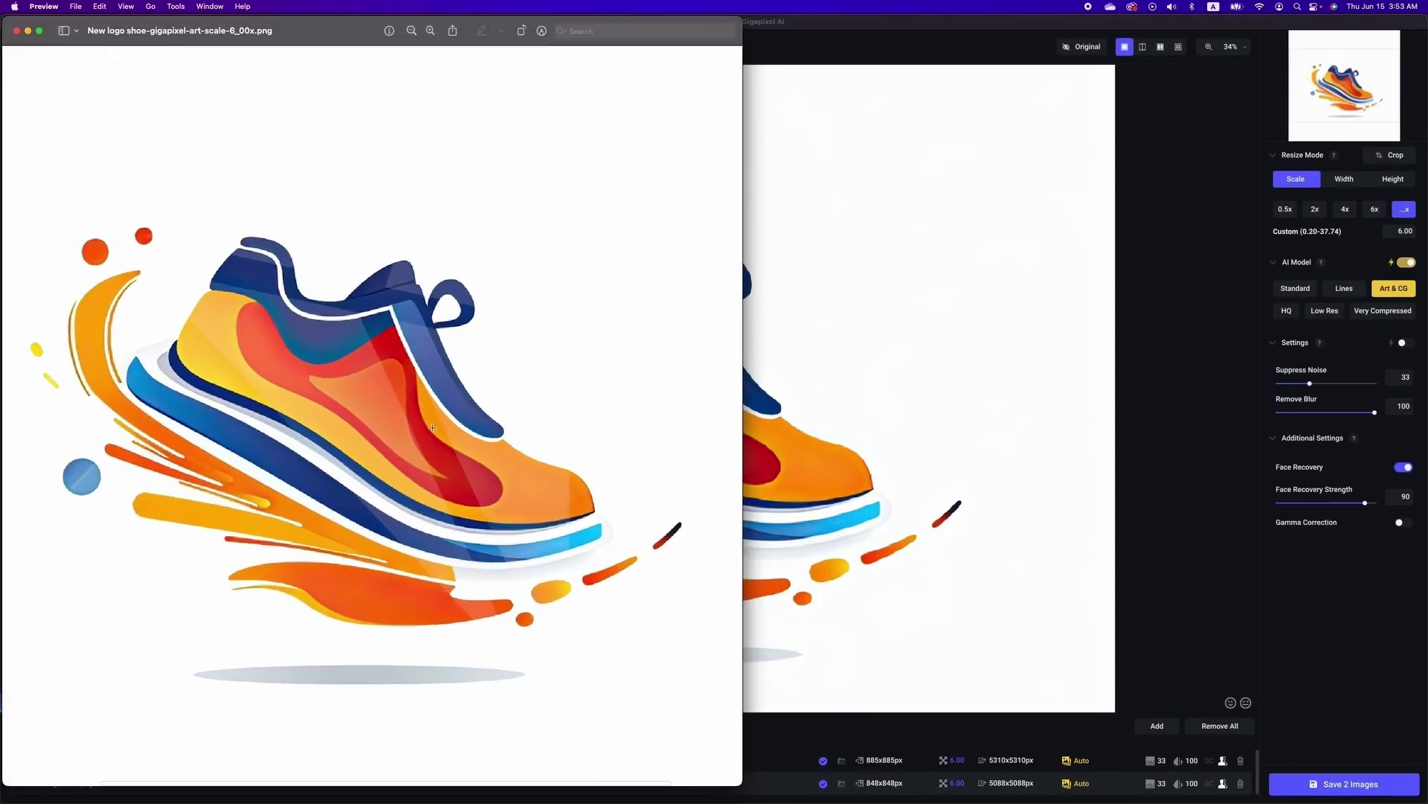
{"action": "scroll", "coordinate": [432, 428], "scroll_direction": "down", "scroll_amount": 5}
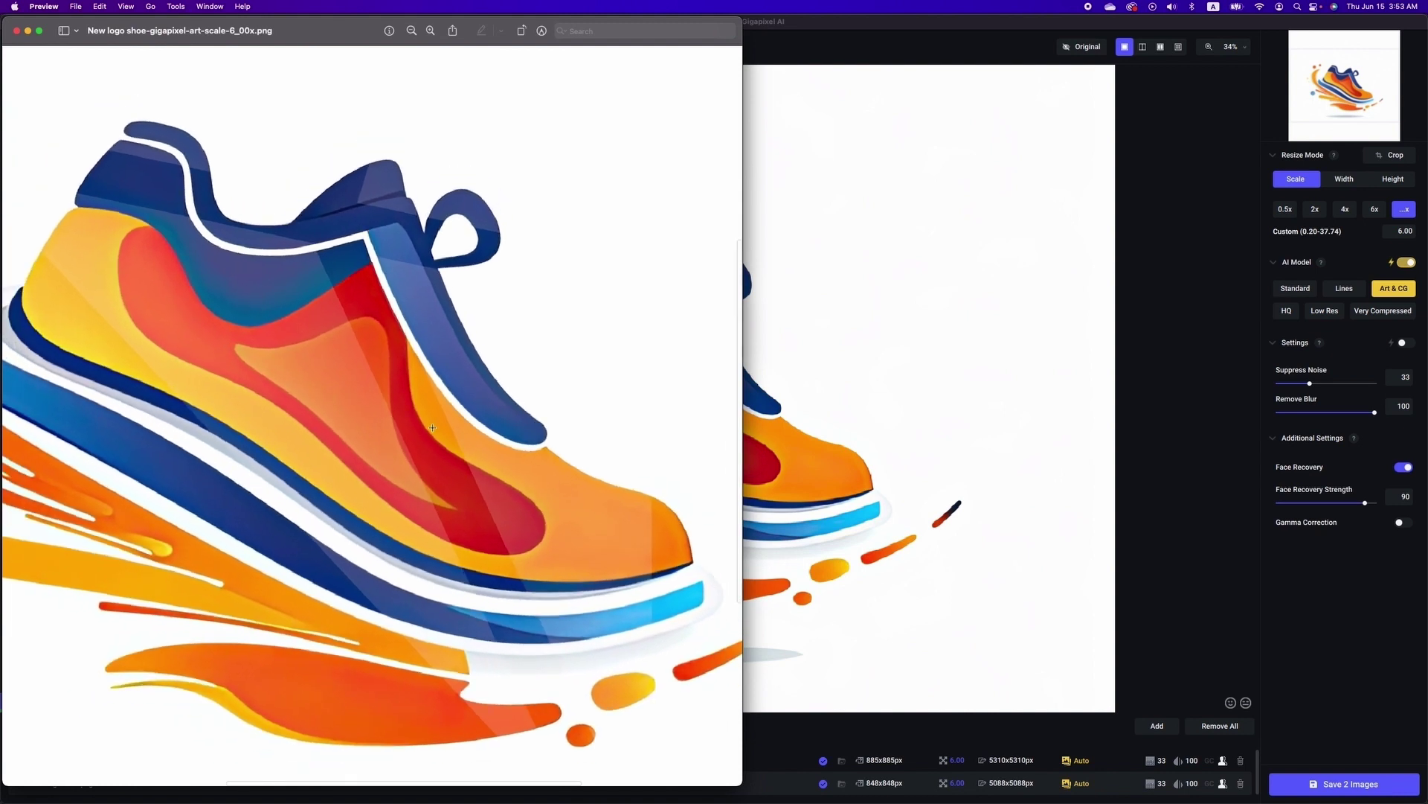
{"action": "scroll", "coordinate": [433, 428], "scroll_direction": "down", "scroll_amount": 2}
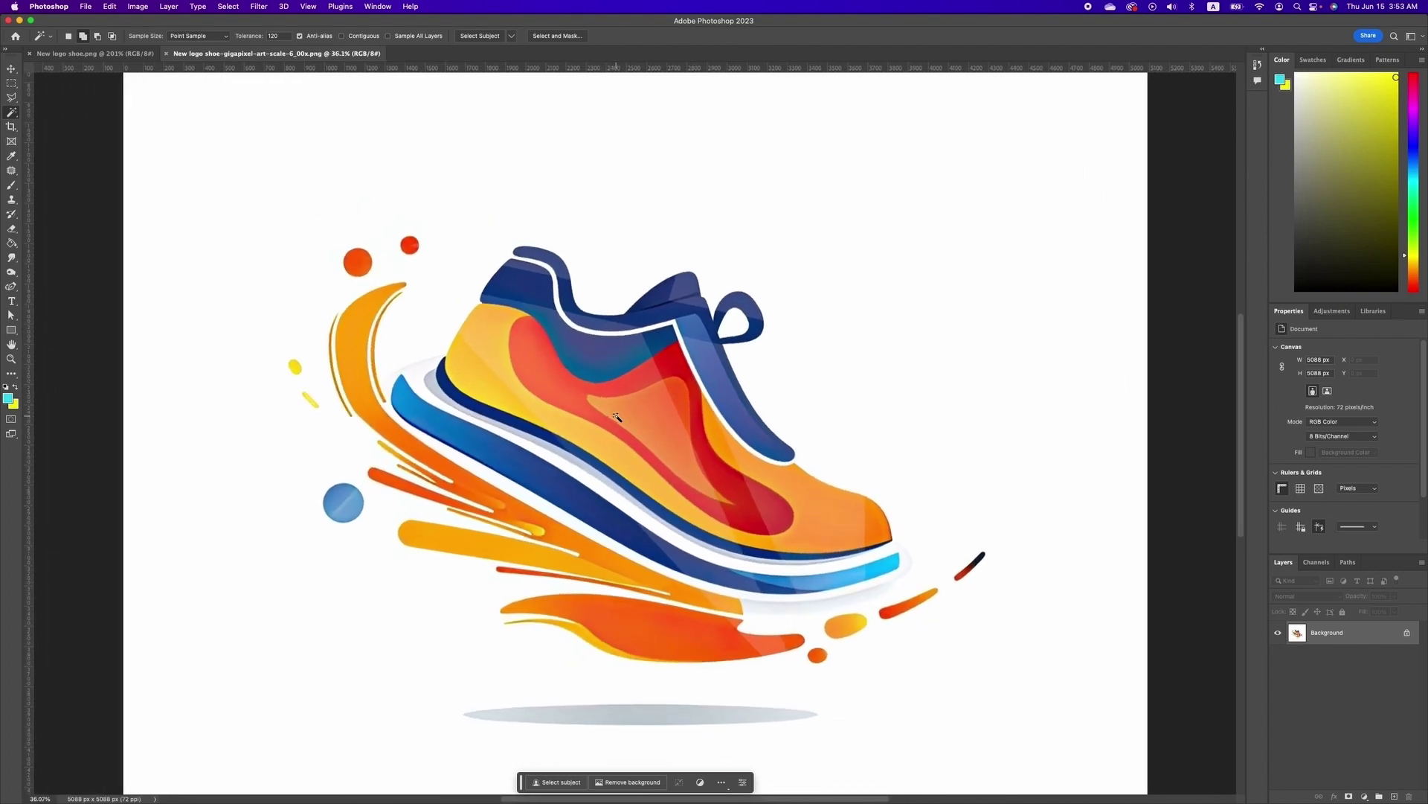
Check the original New logo shoe.png image size (848x848 px) without resizing
{"action": "left_click", "coordinate": [131, 55]}
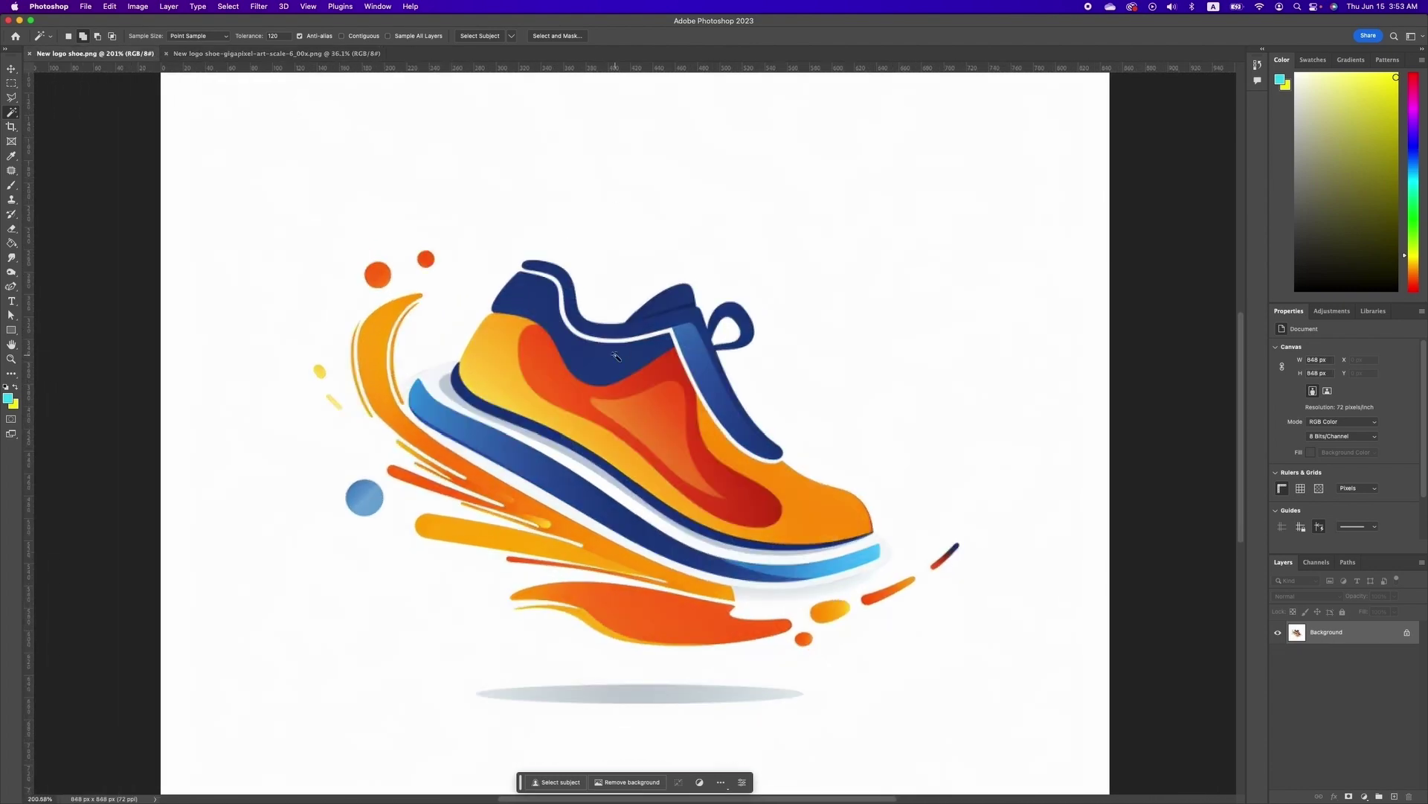
{"action": "left_click", "coordinate": [132, 13]}
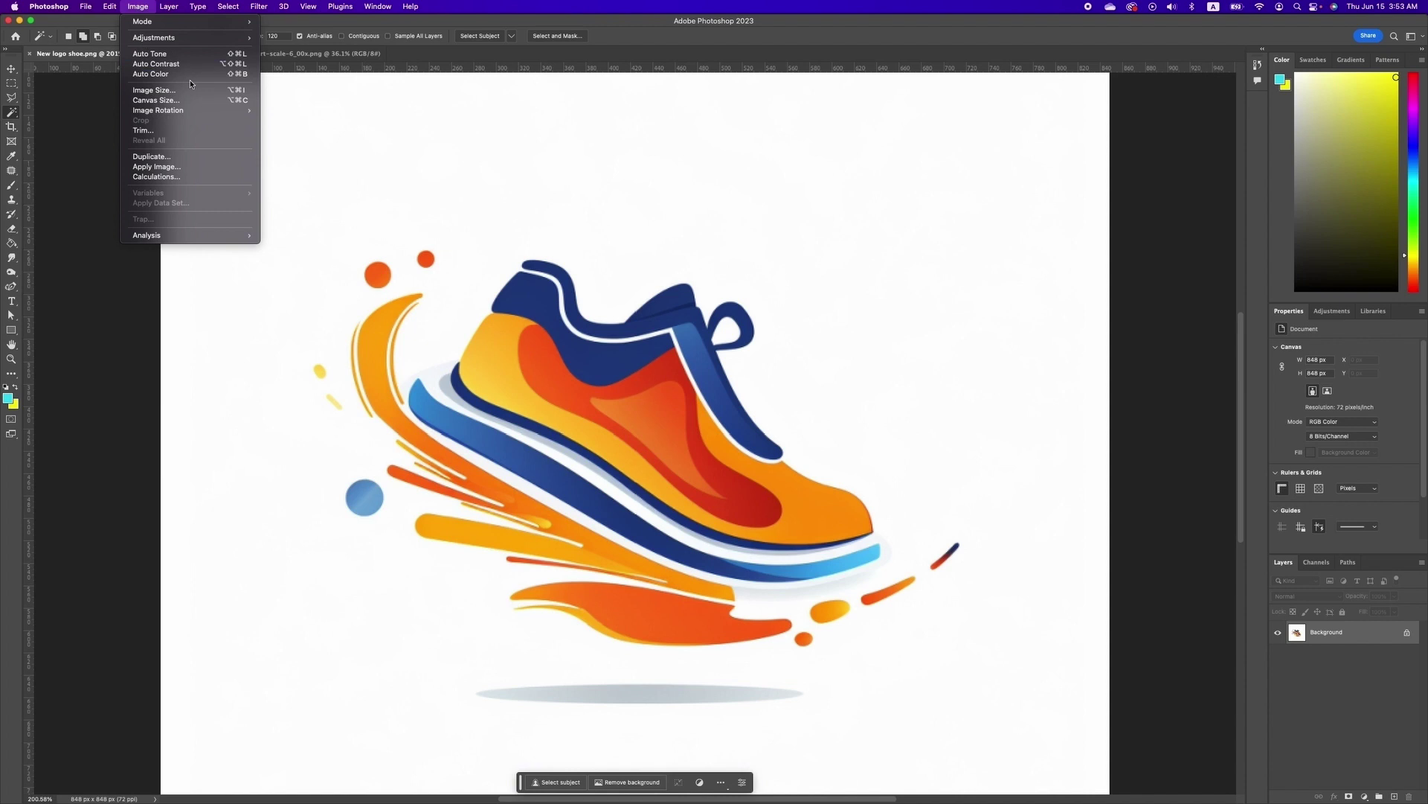
{"action": "left_click", "coordinate": [156, 90]}
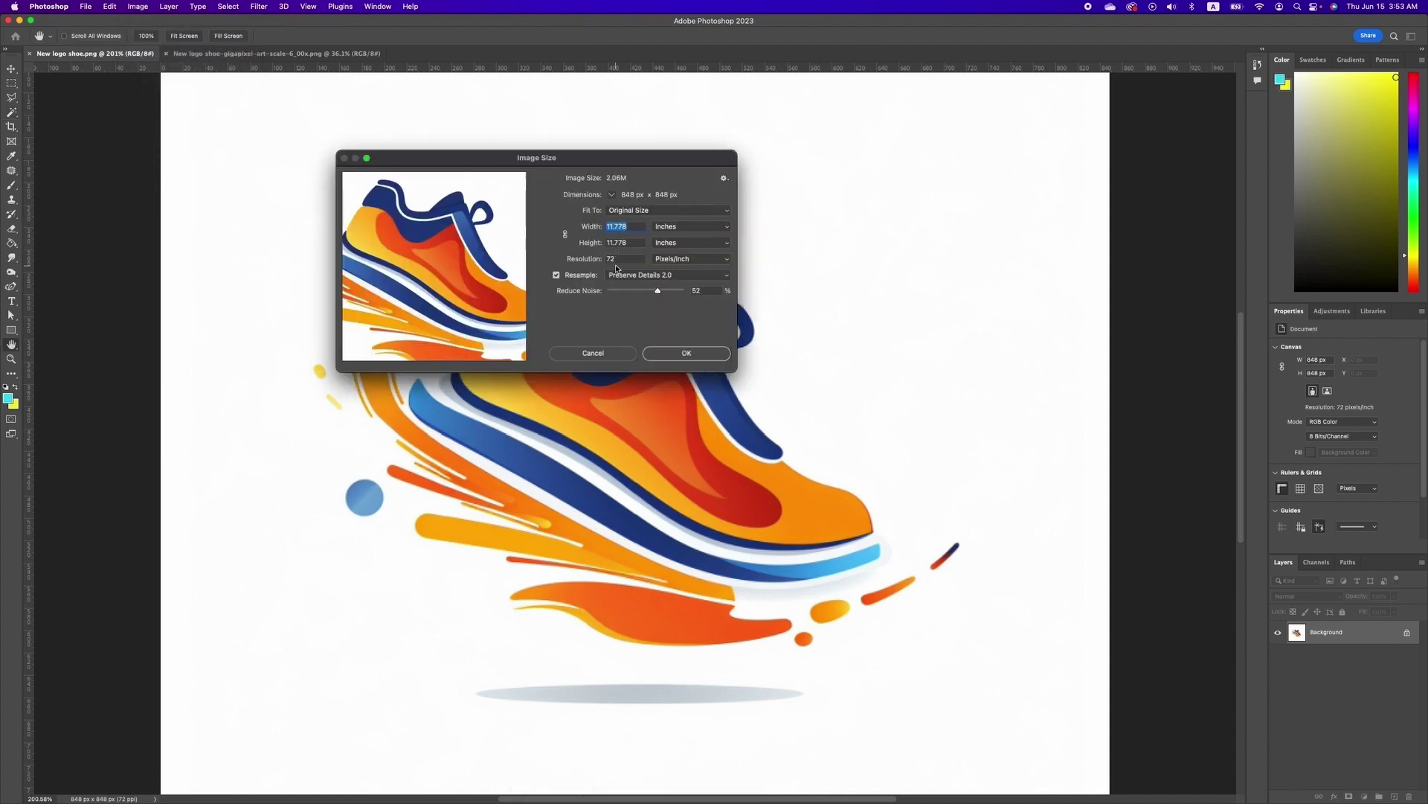
{"action": "left_click", "coordinate": [616, 353]}
Check the upscaled Gigapixel copy's 5088x5088 px image size and zoom its canvas
{"action": "left_click", "coordinate": [235, 56]}
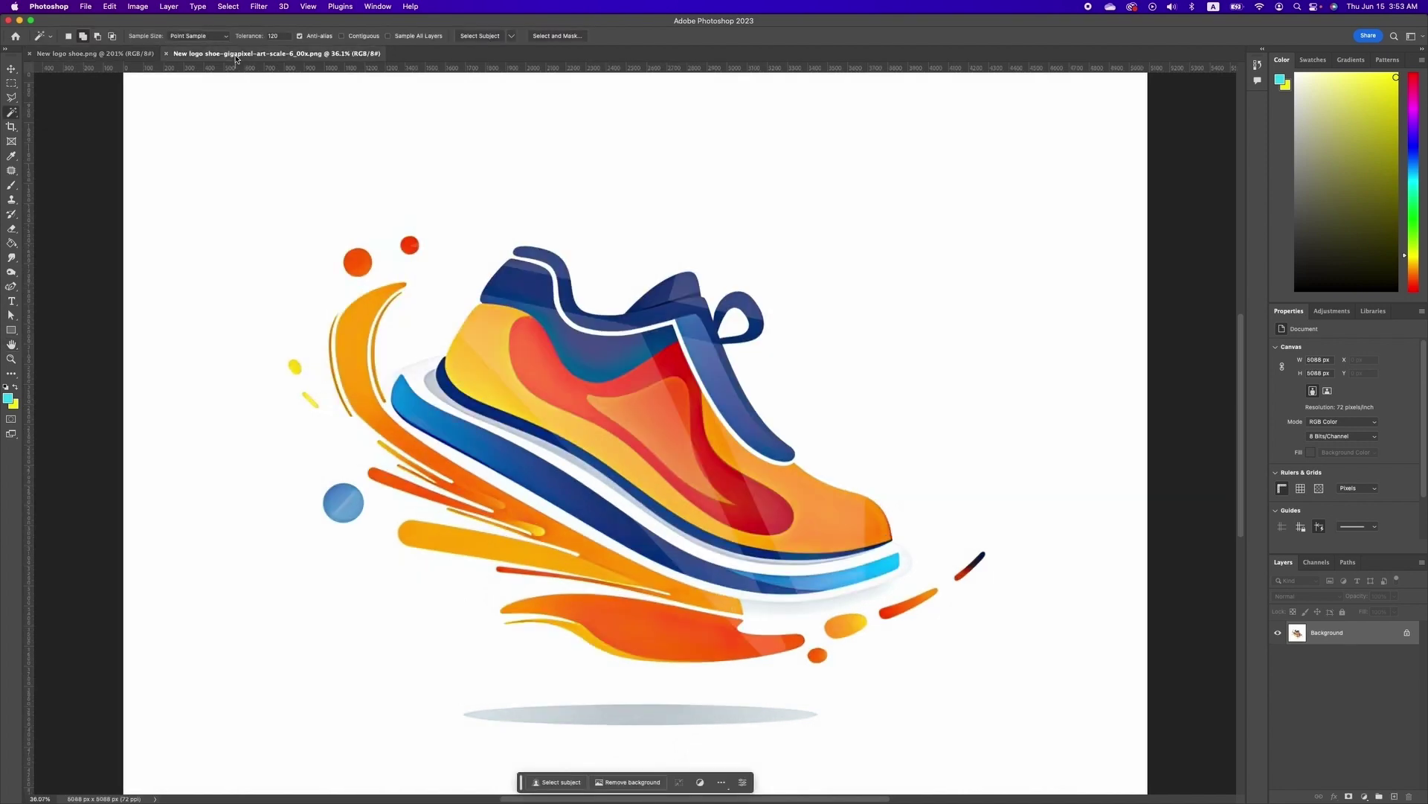
{"action": "left_click", "coordinate": [137, 6]}
{"action": "left_click", "coordinate": [158, 96]}
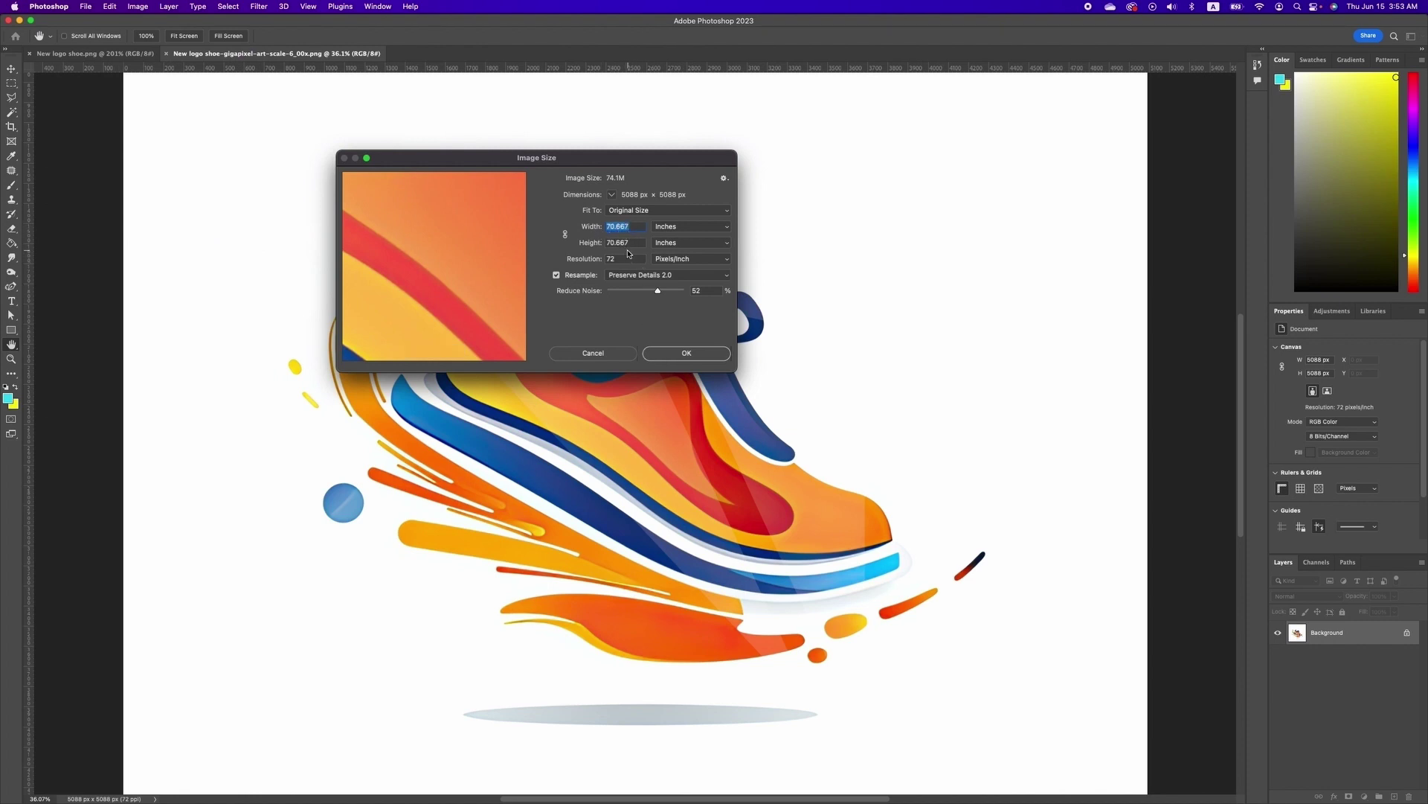
{"action": "left_click", "coordinate": [685, 353]}
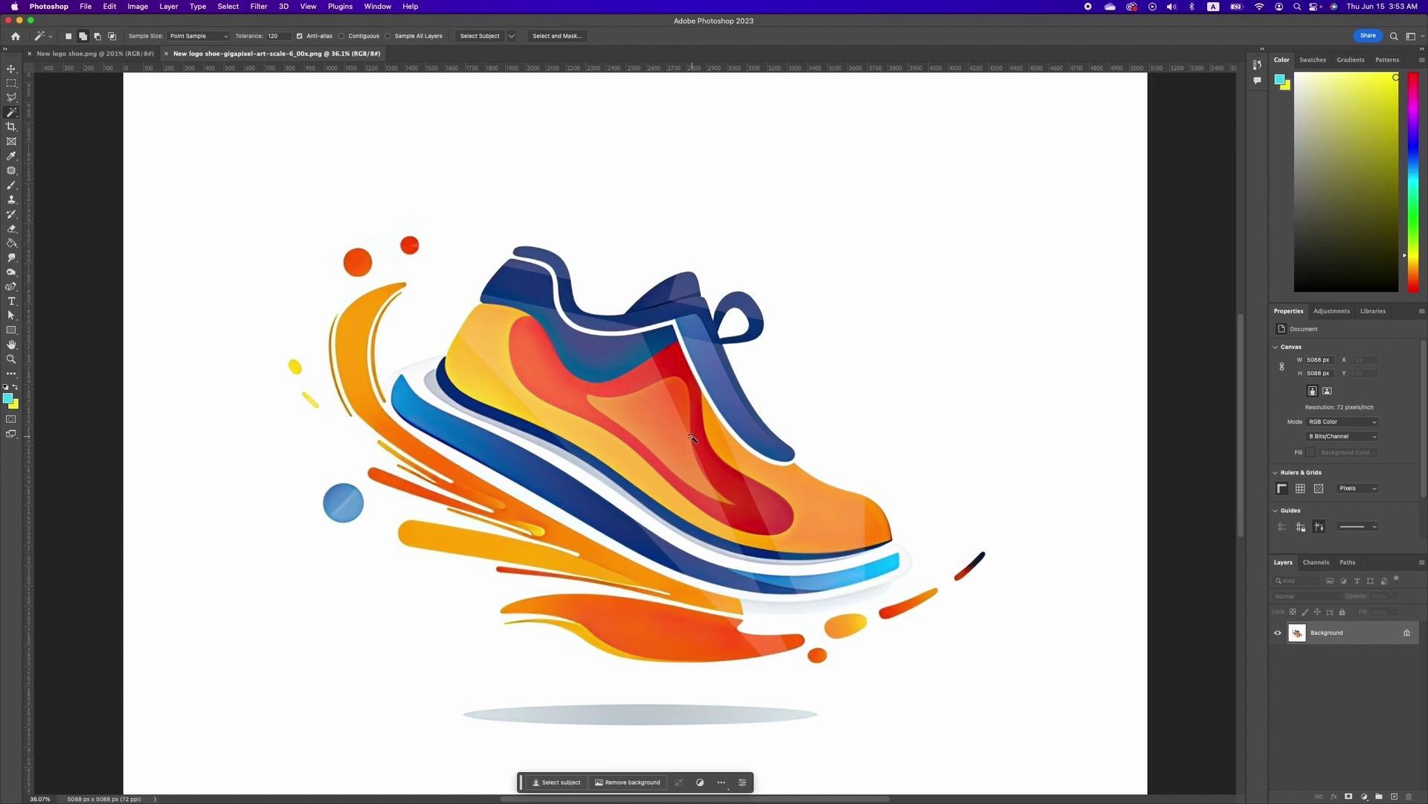
{"action": "scroll", "coordinate": [692, 438], "scroll_direction": "up", "scroll_amount": 4}
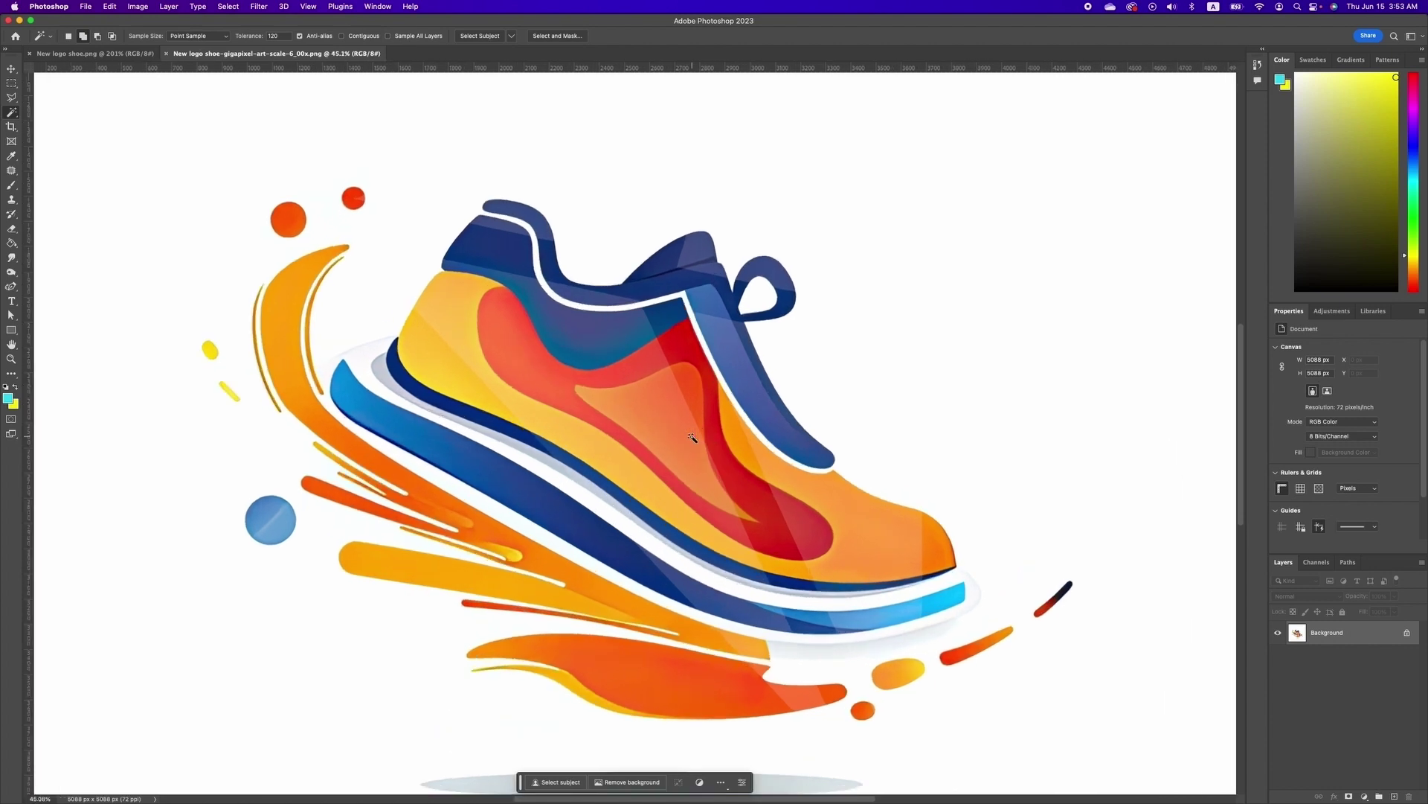
{"action": "scroll", "coordinate": [692, 437], "scroll_direction": "down", "scroll_amount": 1}
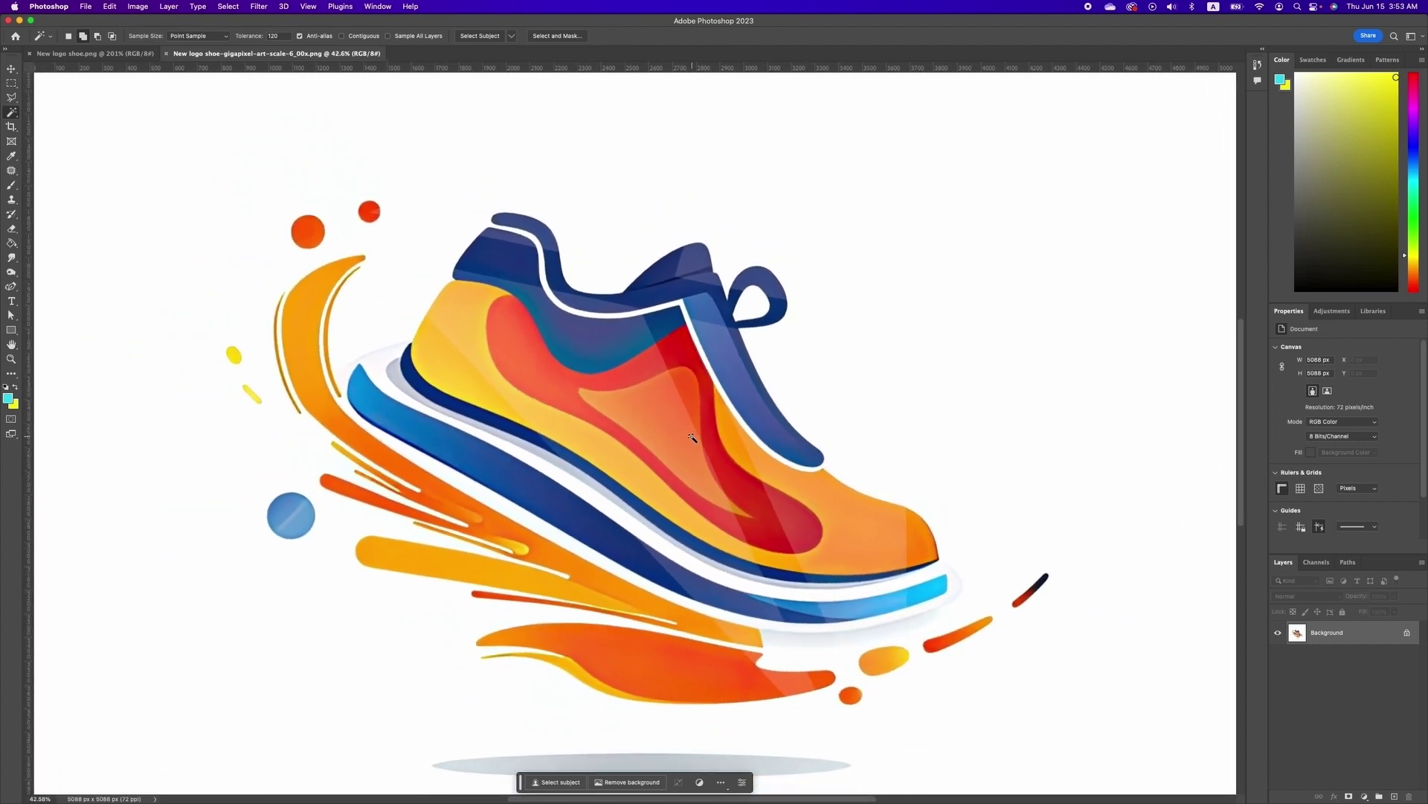
Unlock the Background layer of New logo shoe.png and make a Magic Wand colour selection
{"action": "key", "text": "ctrl+Tab"}
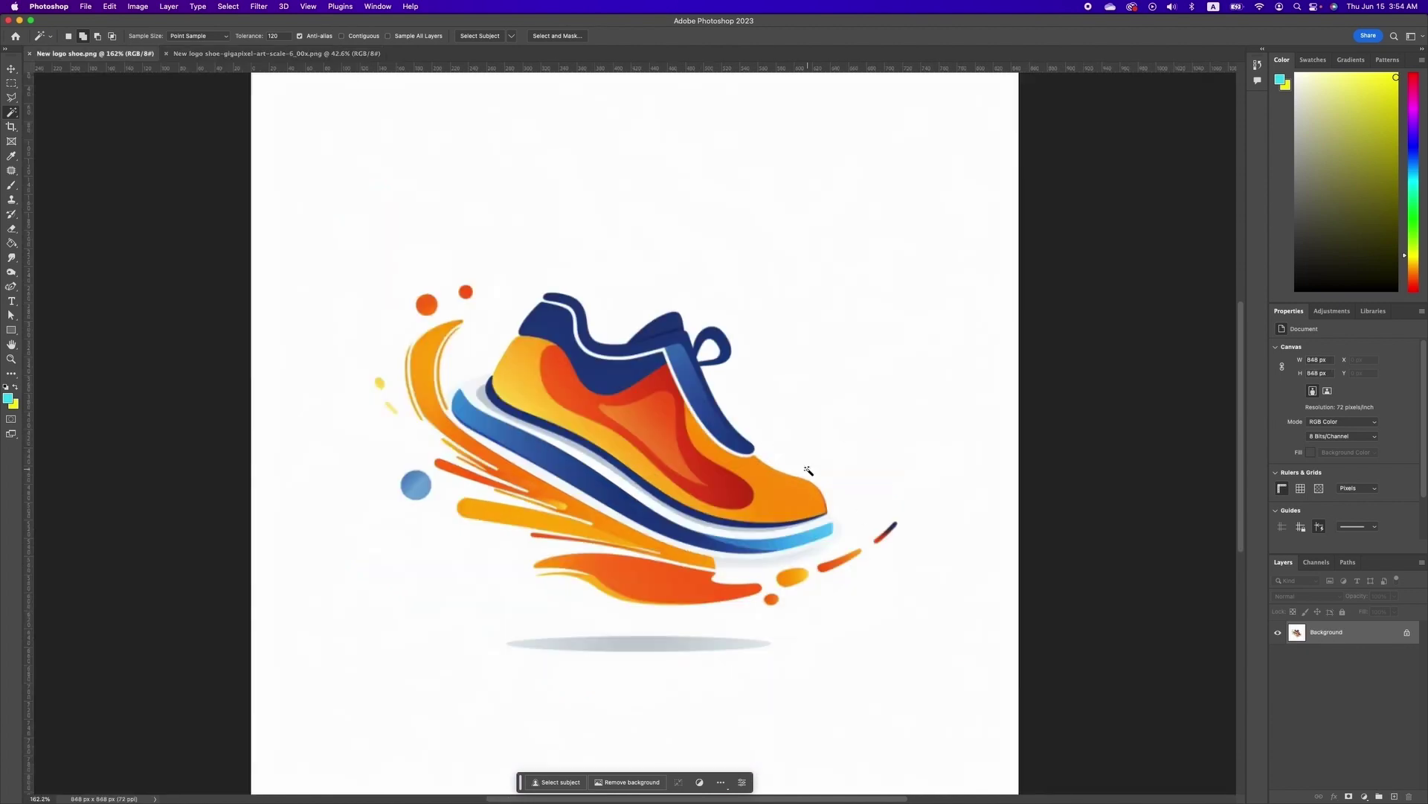
{"action": "left_click", "coordinate": [1407, 634]}
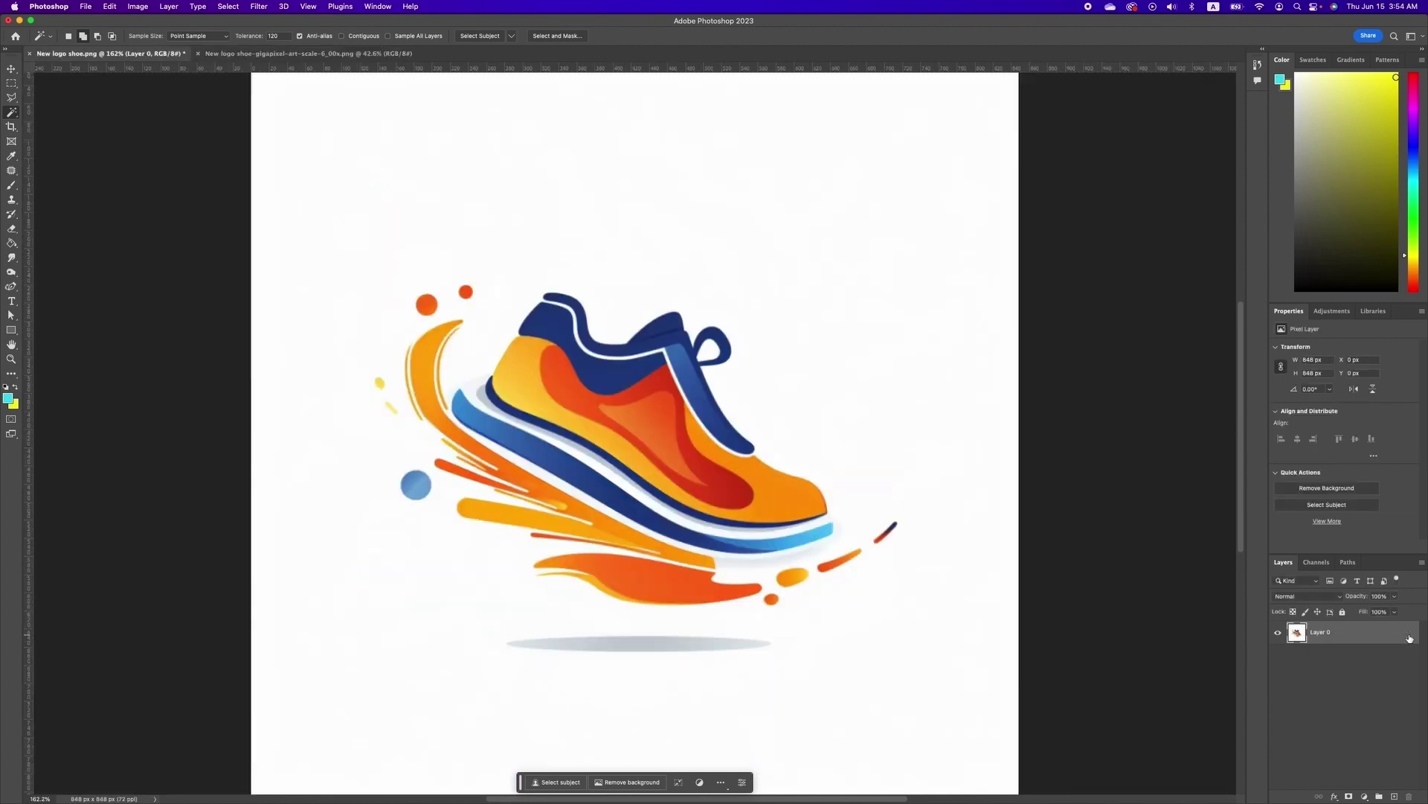
{"action": "right_click", "coordinate": [12, 119]}
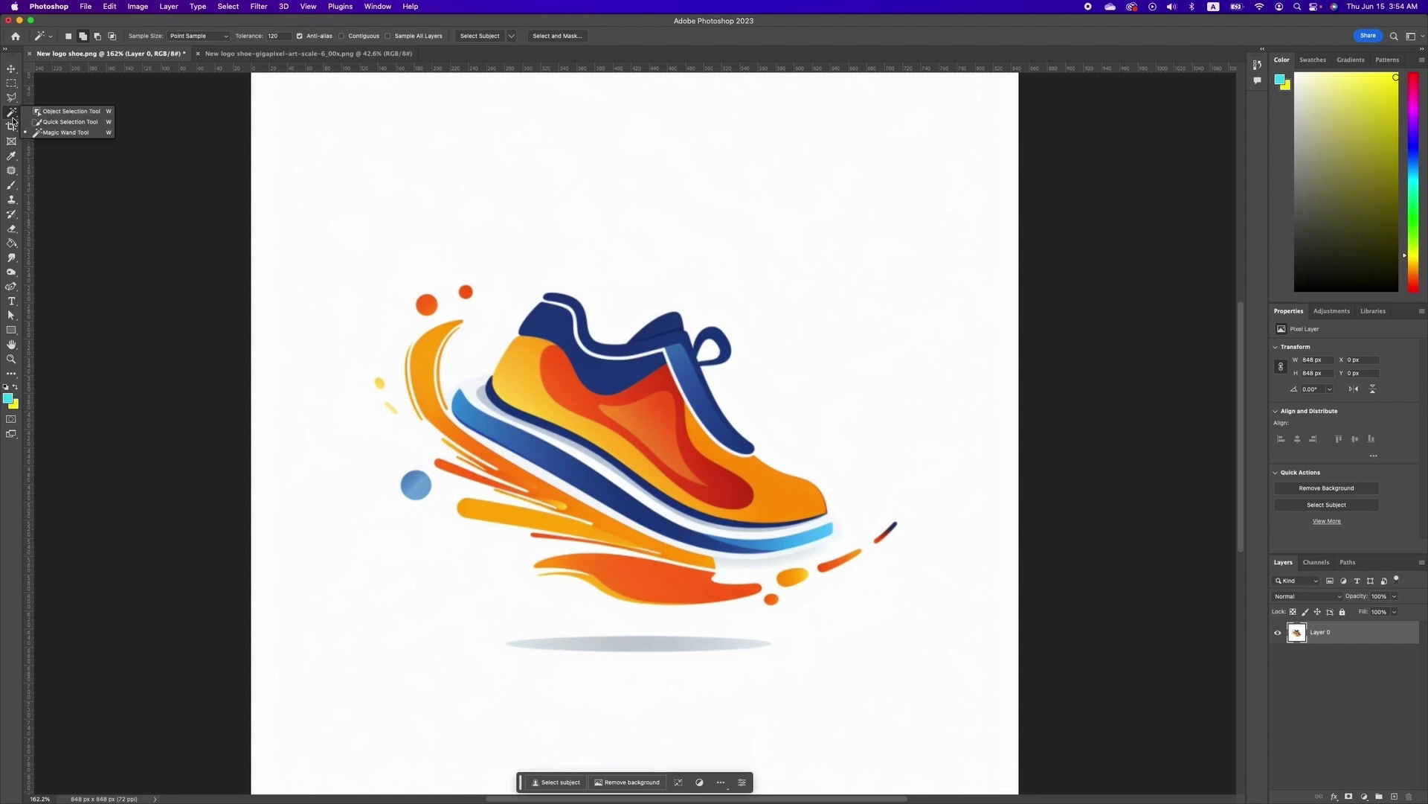
{"action": "left_click", "coordinate": [65, 133]}
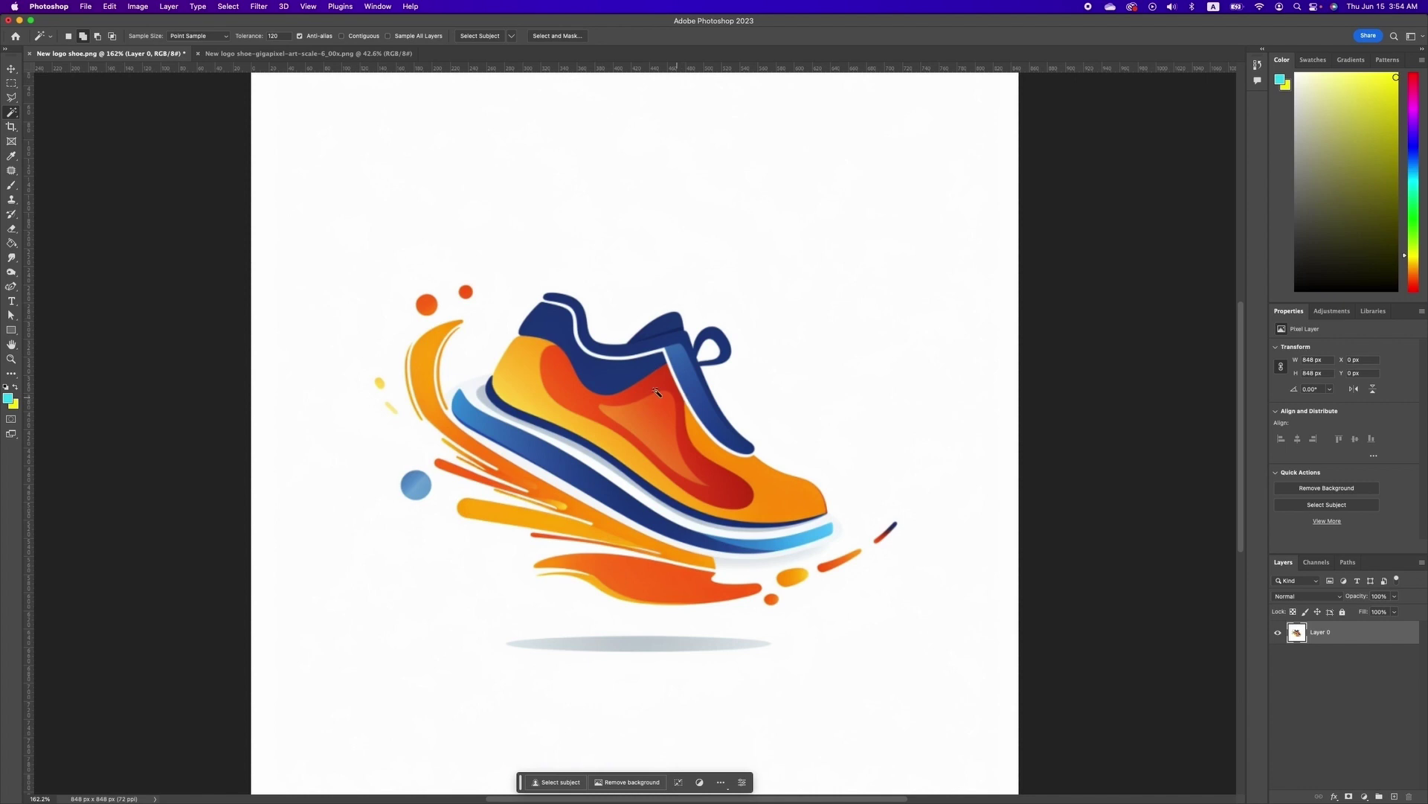
{"action": "left_click", "coordinate": [521, 357]}
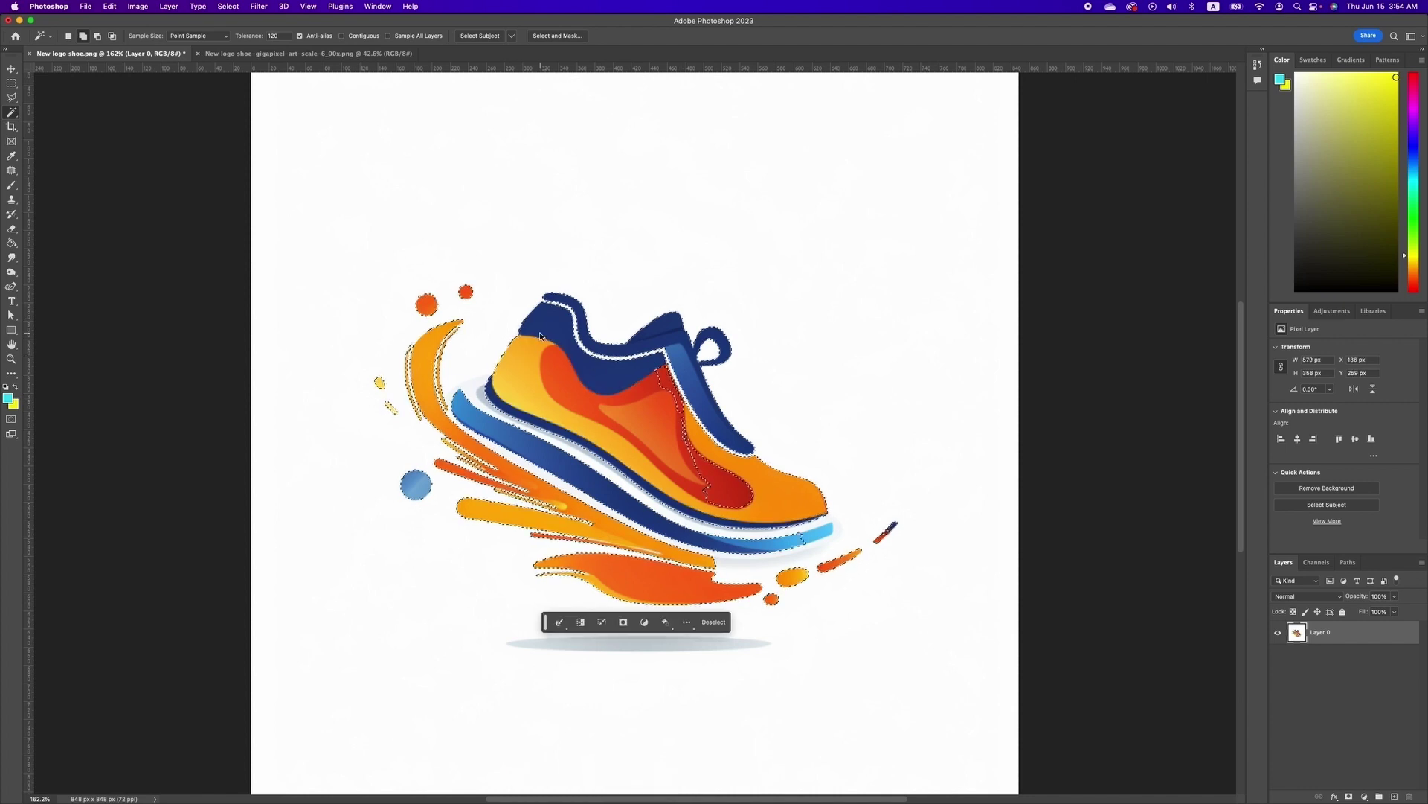
{"action": "left_click", "coordinate": [734, 463], "text": "shift"}
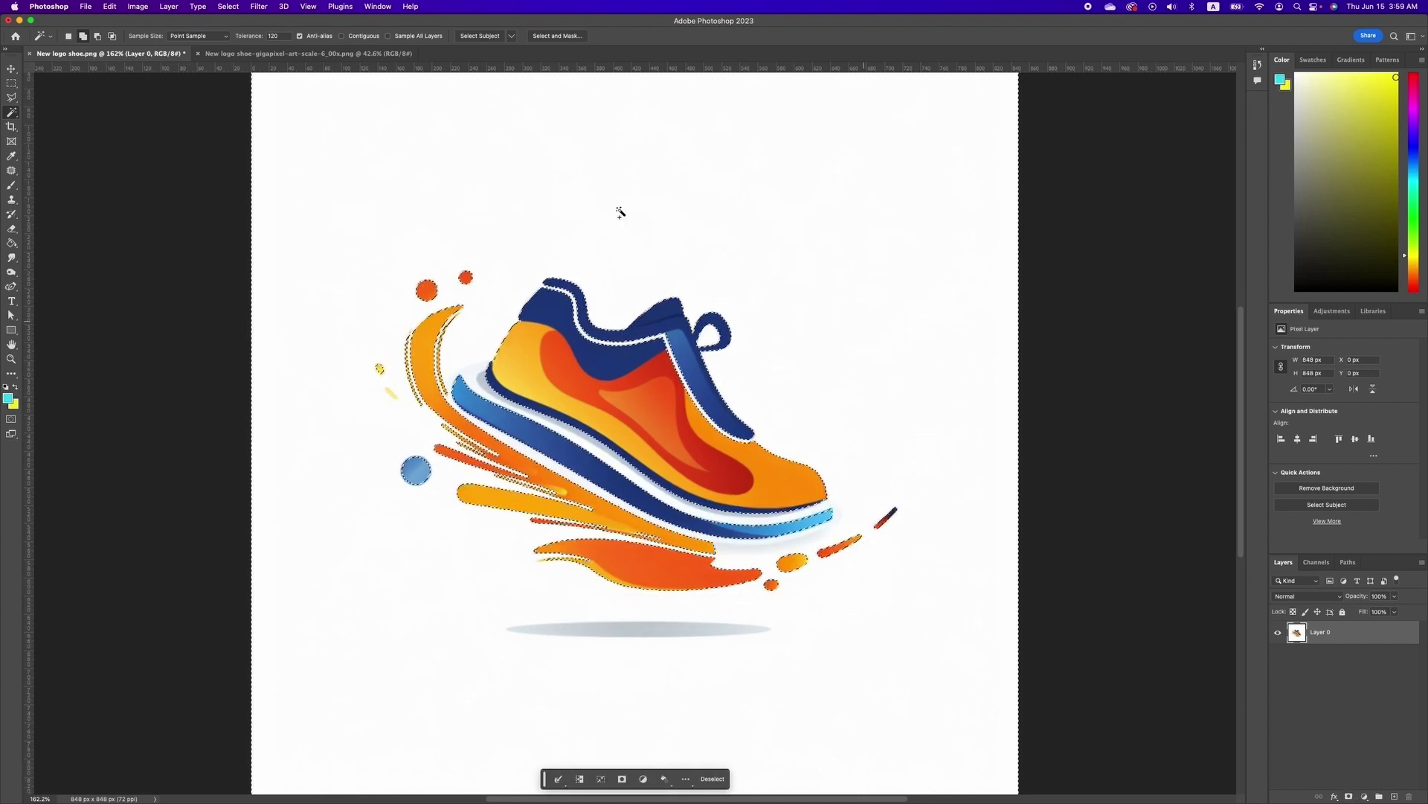
Invert the selection into a layer mask hiding the white background, then nudge the shoe slightly
{"action": "left_click", "coordinate": [228, 7]}
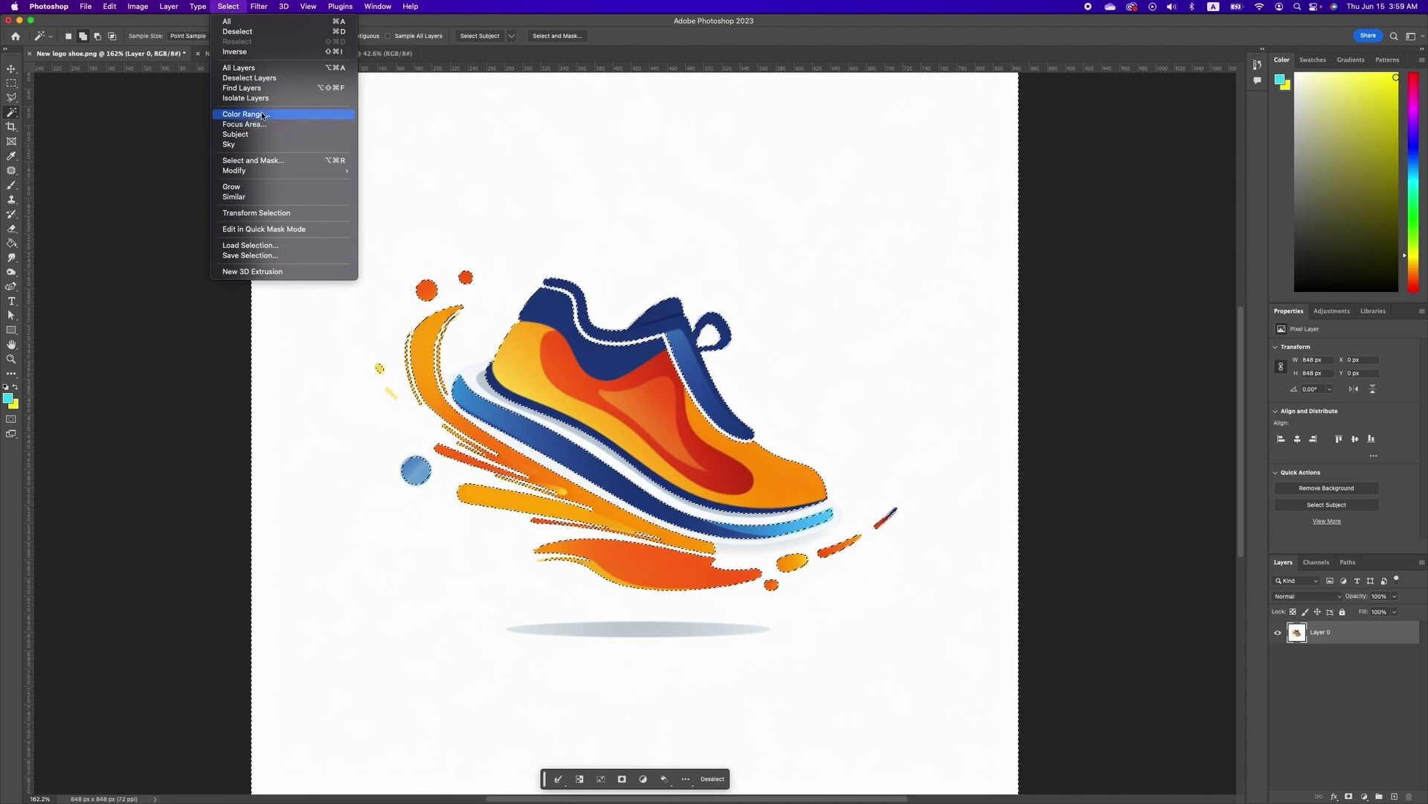
{"action": "left_click", "coordinate": [235, 52]}
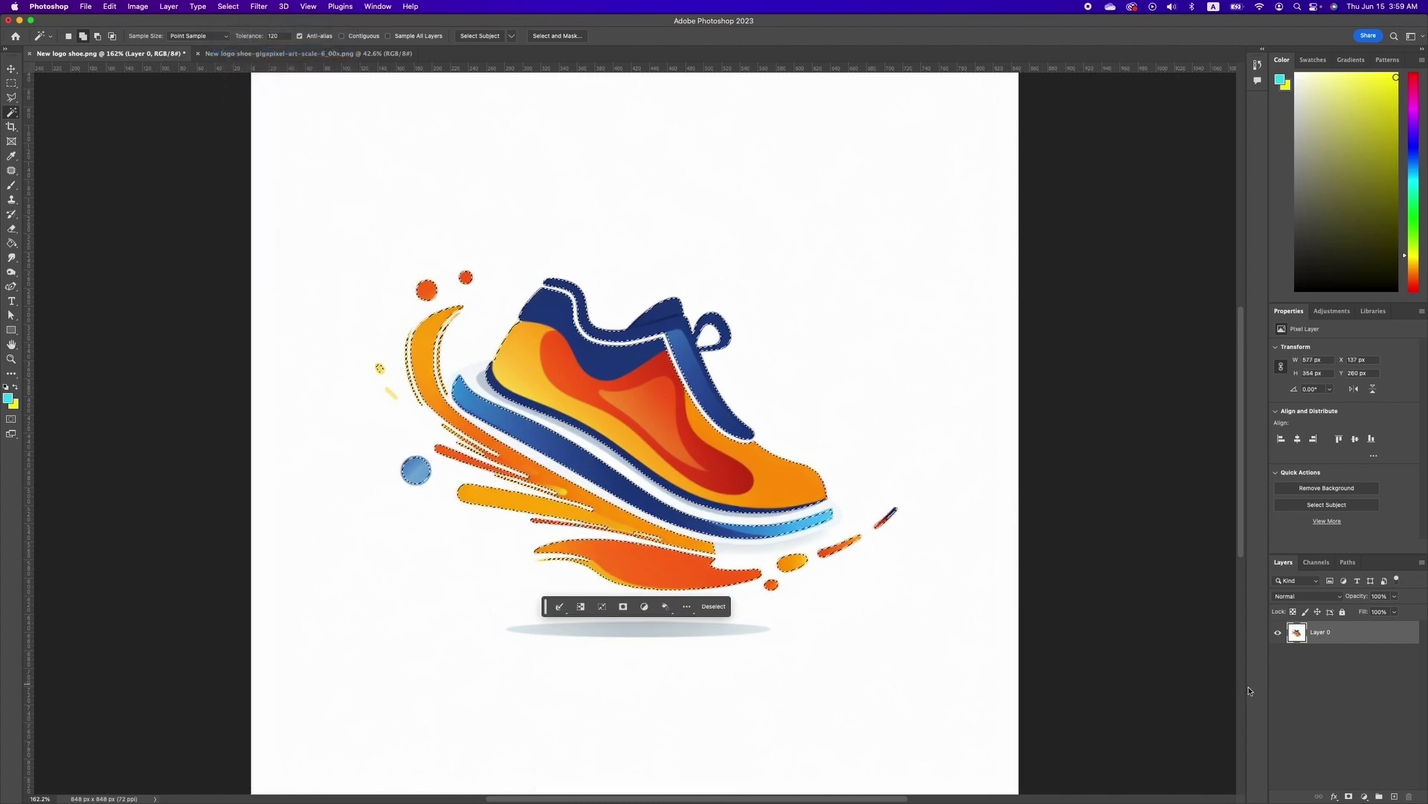
{"action": "left_click", "coordinate": [1349, 796]}
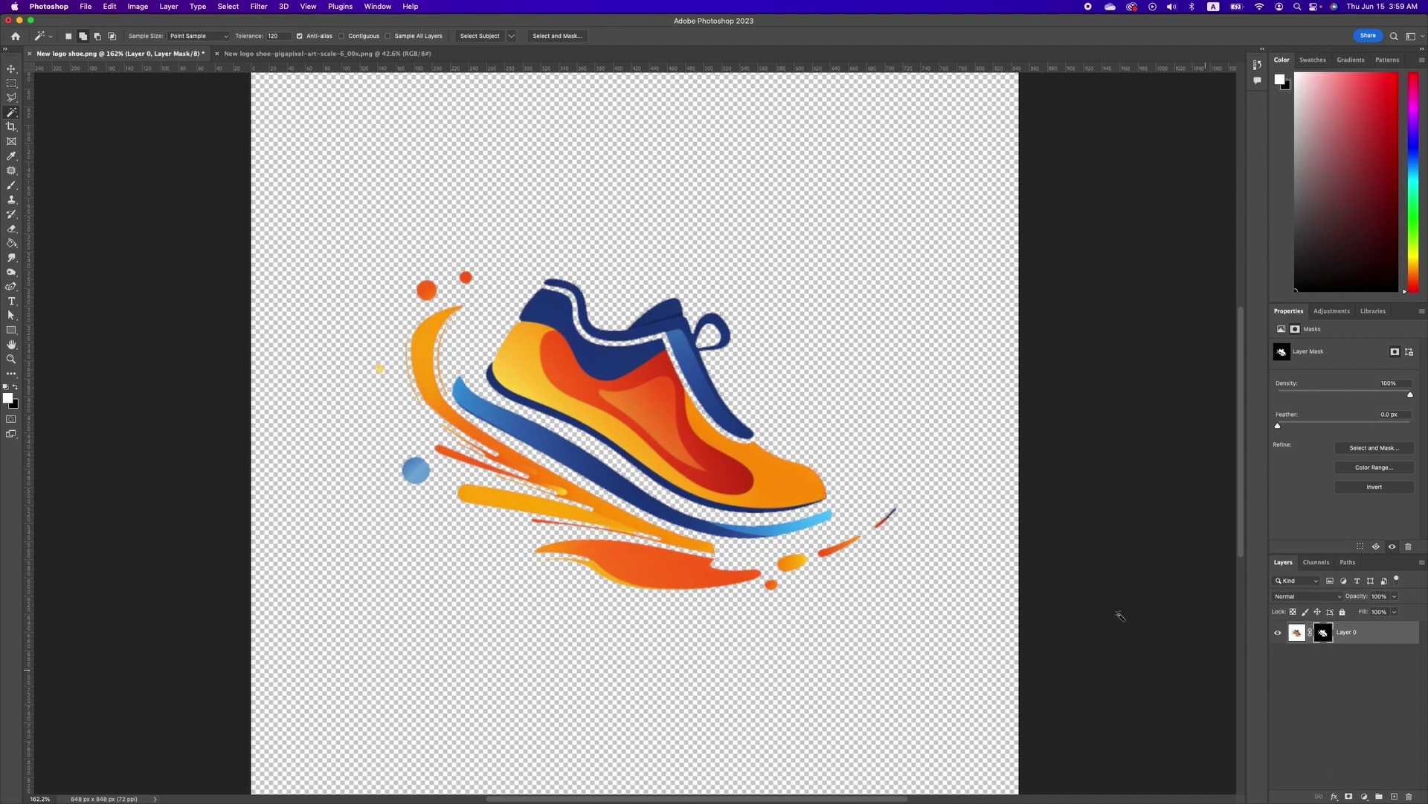
{"action": "key", "text": "v"}
{"action": "left_click_drag", "start_coordinate": [654, 506], "coordinate": [658, 492]}
Warp the SPEED RUN text copy so the RUN end bends upward to the right
{"action": "left_click", "coordinate": [14, 386]}
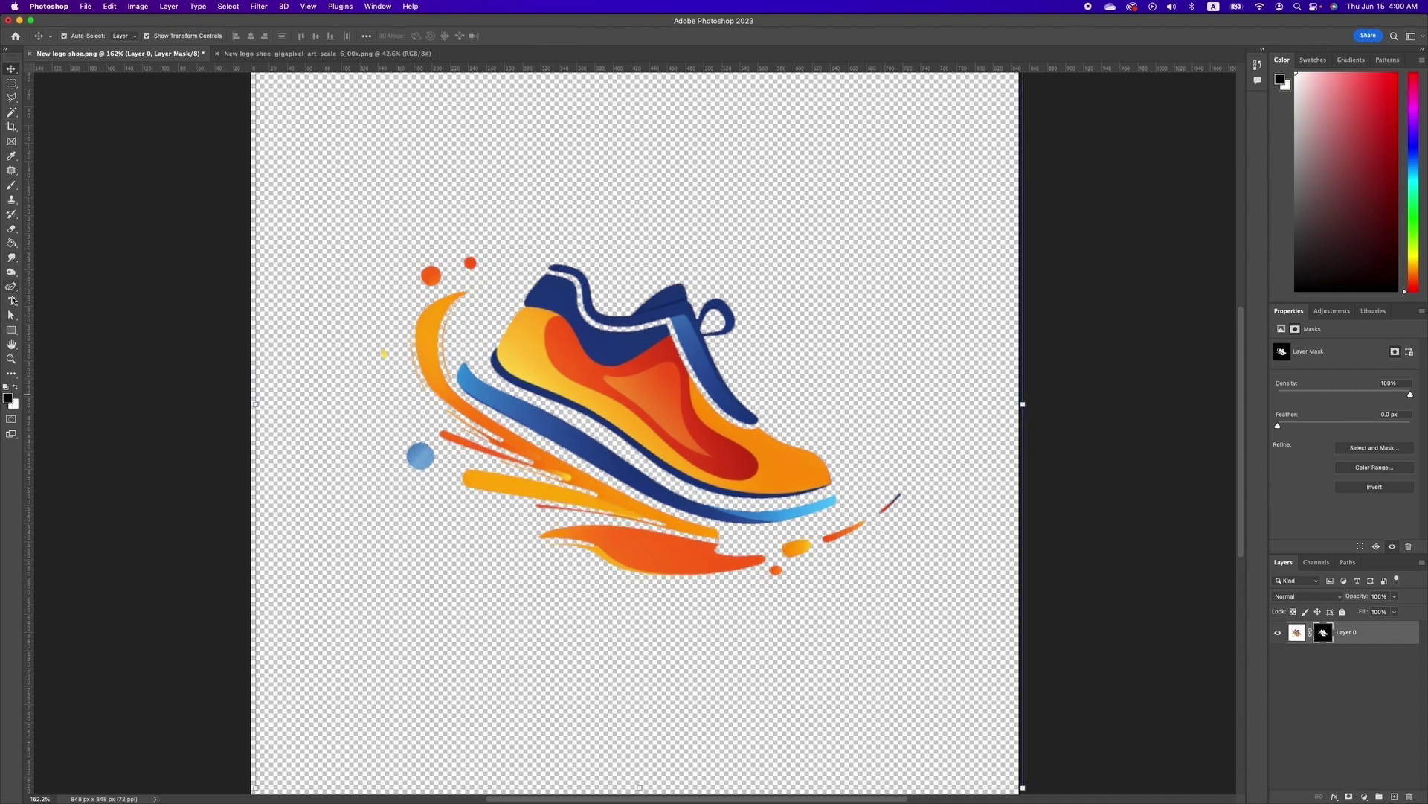
{"action": "left_click", "coordinate": [11, 300]}
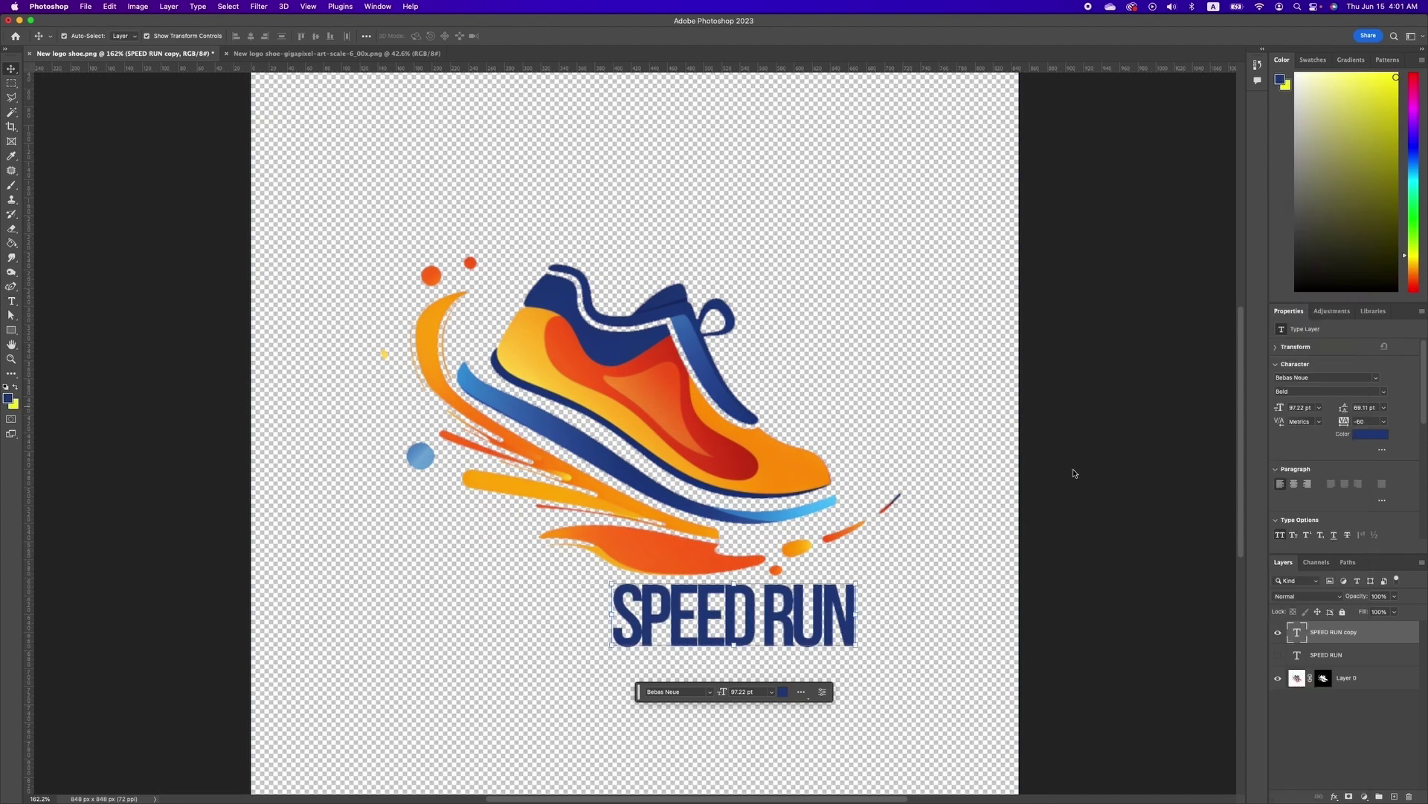
{"action": "left_click", "coordinate": [109, 6]}
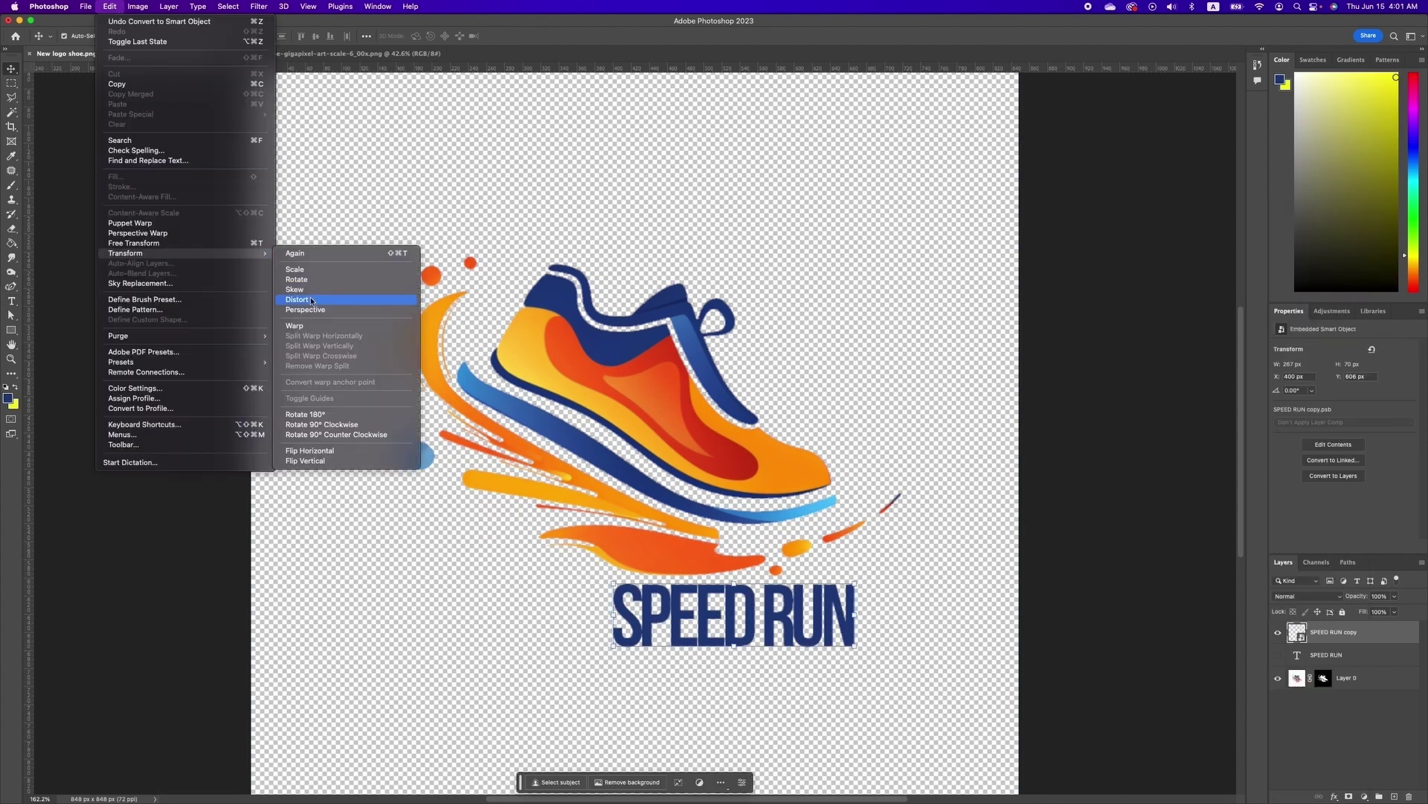
{"action": "left_click", "coordinate": [346, 302]}
{"action": "left_click_drag", "start_coordinate": [854, 606], "coordinate": [934, 549]}
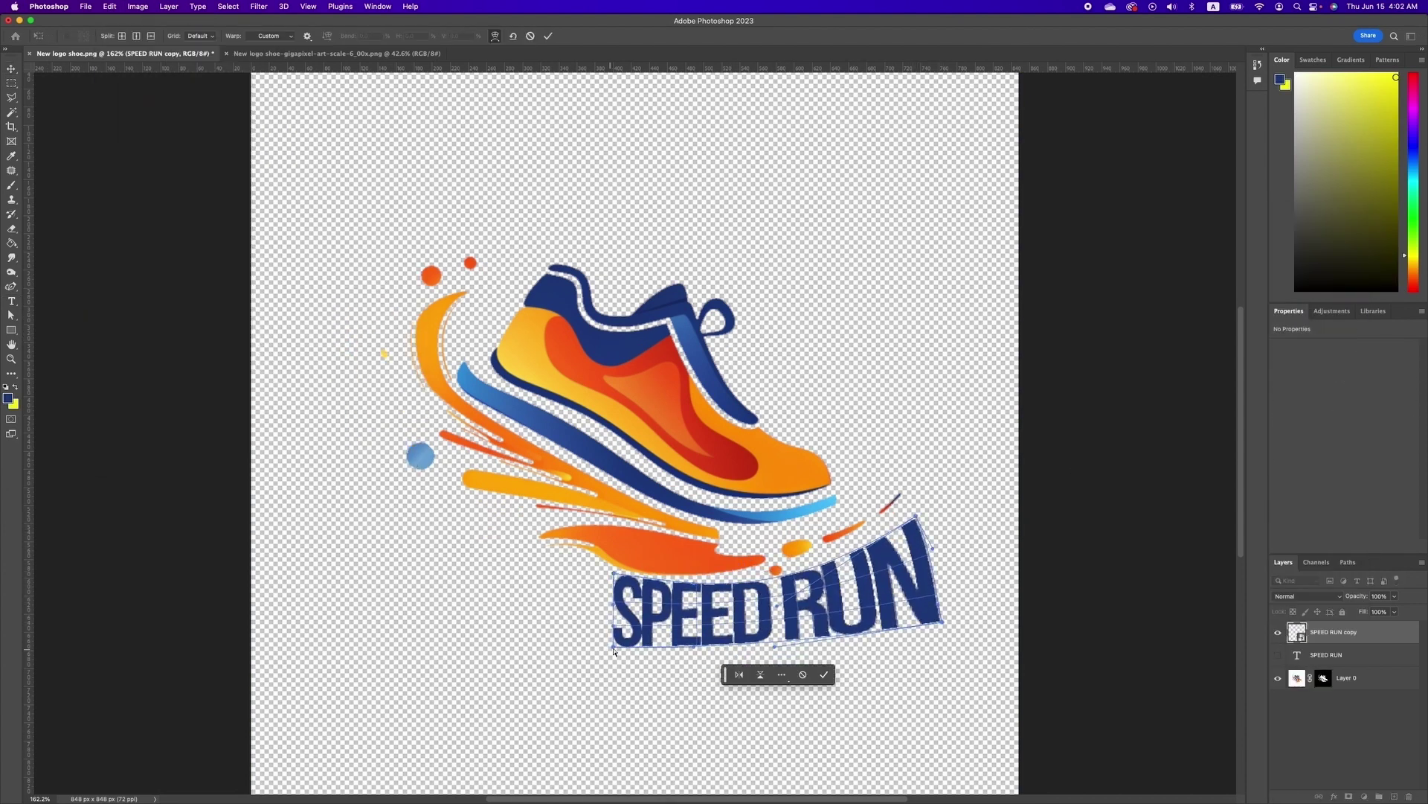
{"action": "left_click_drag", "start_coordinate": [699, 641], "coordinate": [699, 649]}
{"action": "key", "text": "Return"}
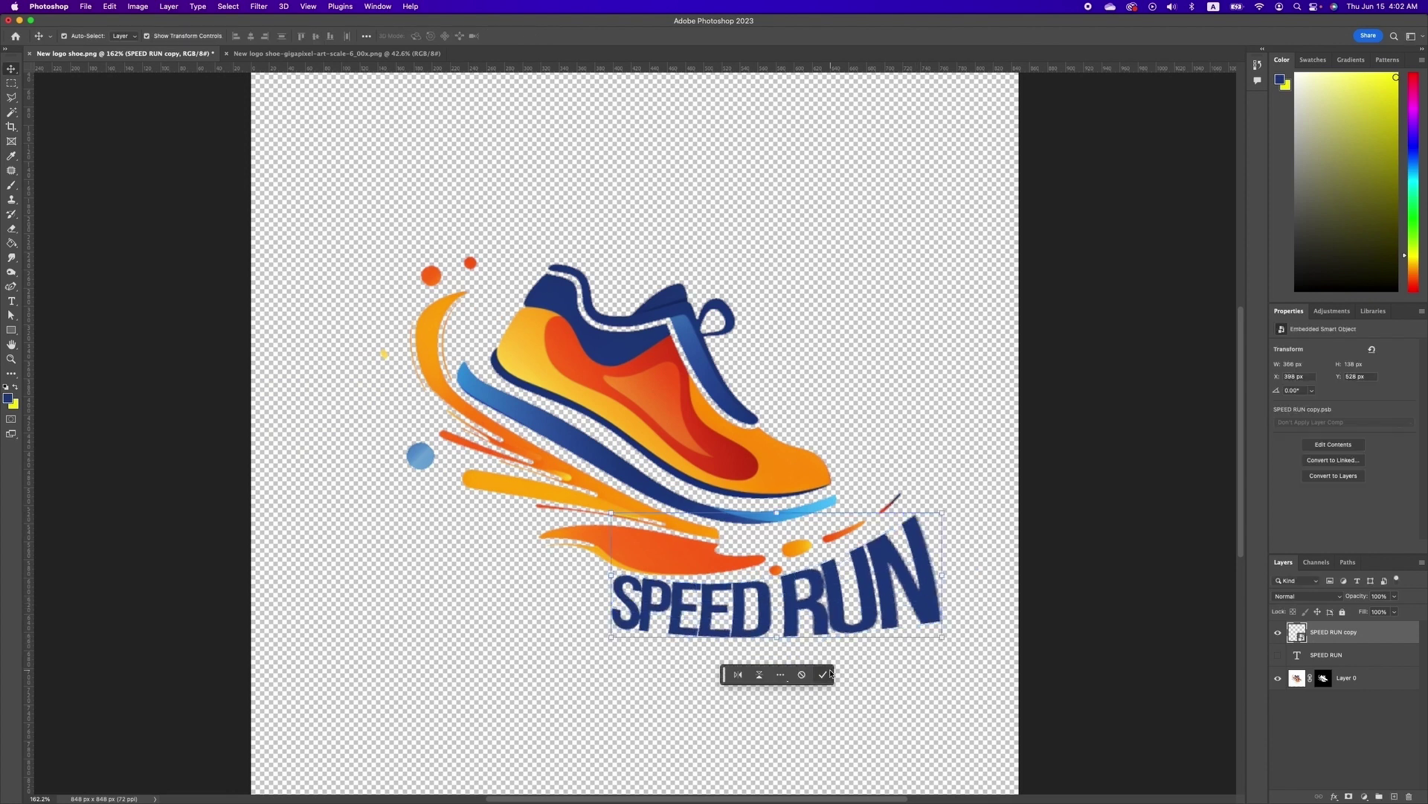
{"action": "left_click", "coordinate": [903, 660]}
Delete the original SPEED RUN text layer and apply the shoe layer's mask permanently
{"action": "left_click", "coordinate": [1343, 649]}
{"action": "key", "text": "BackSpace"}
{"action": "right_click", "coordinate": [1322, 654]}
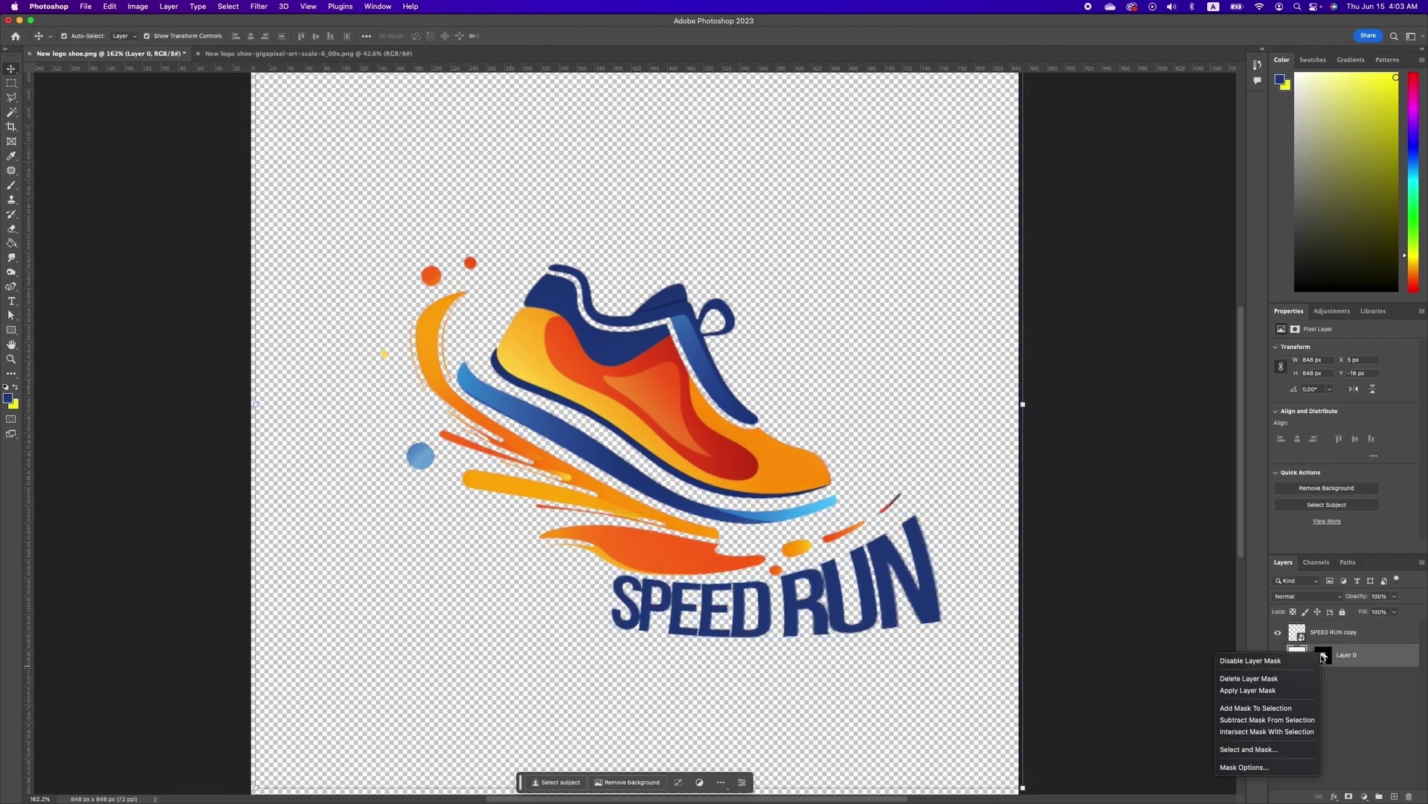
{"action": "left_click", "coordinate": [1269, 692]}
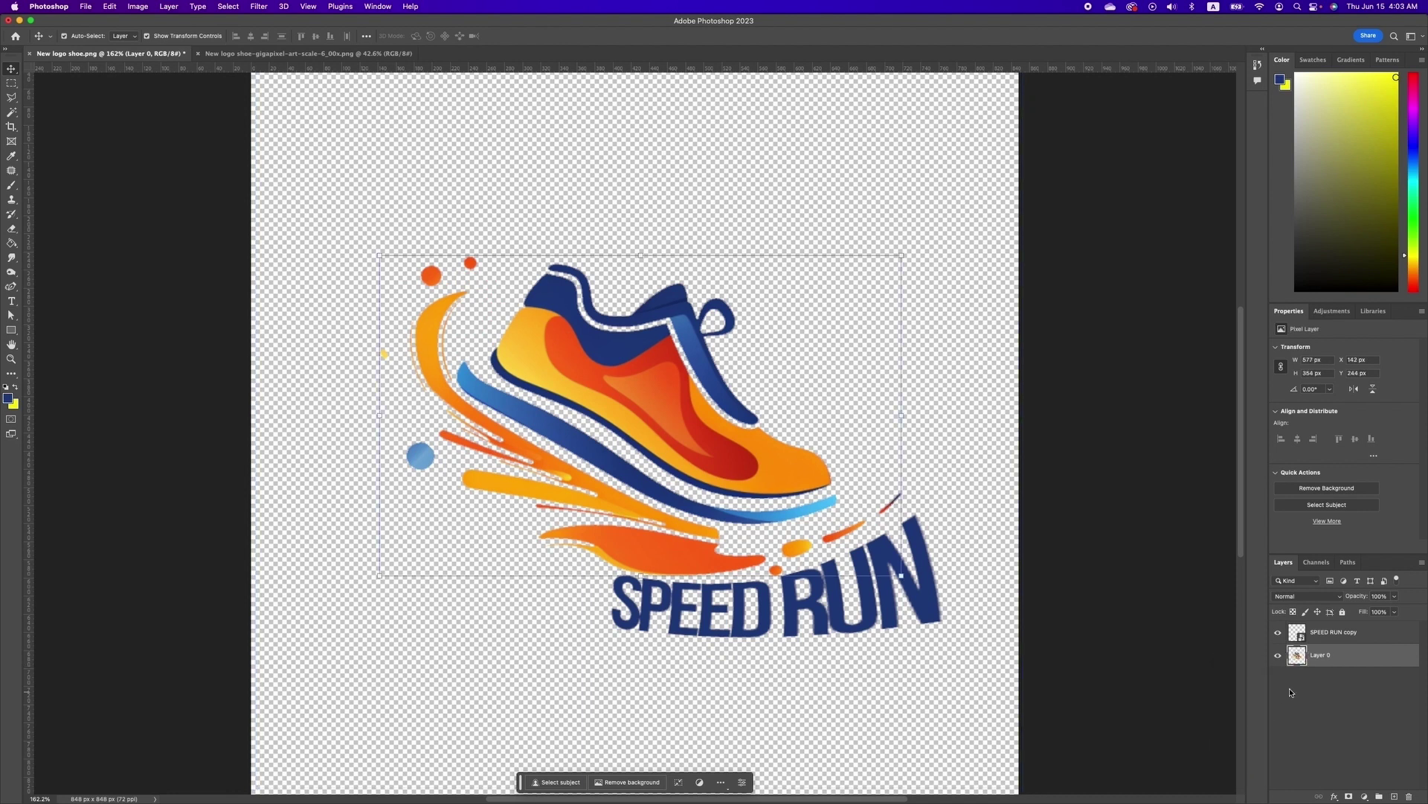
Merge the shoe and SPEED RUN layers into one and move the logo up-left
{"action": "left_click", "coordinate": [1336, 641], "text": "shift"}
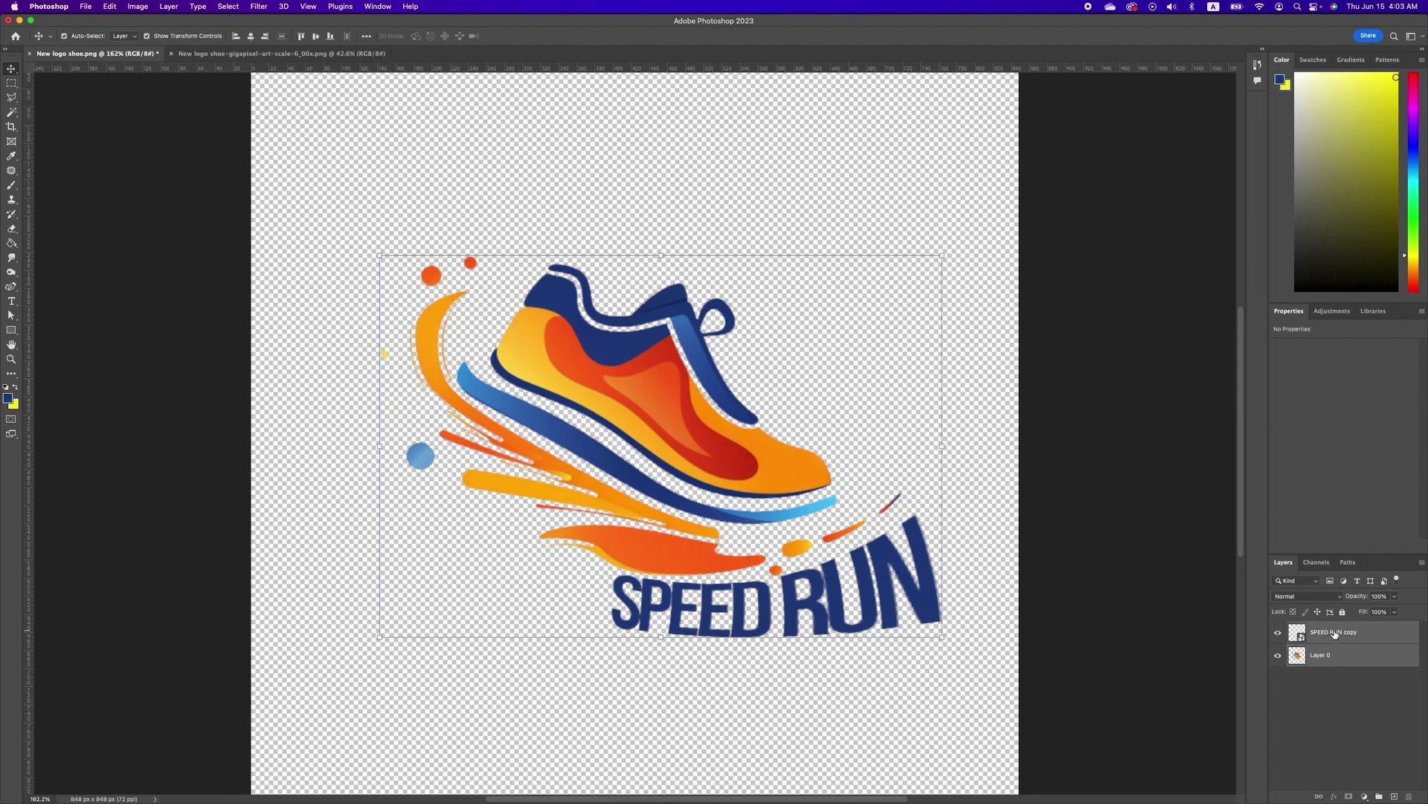
{"action": "right_click", "coordinate": [1335, 633]}
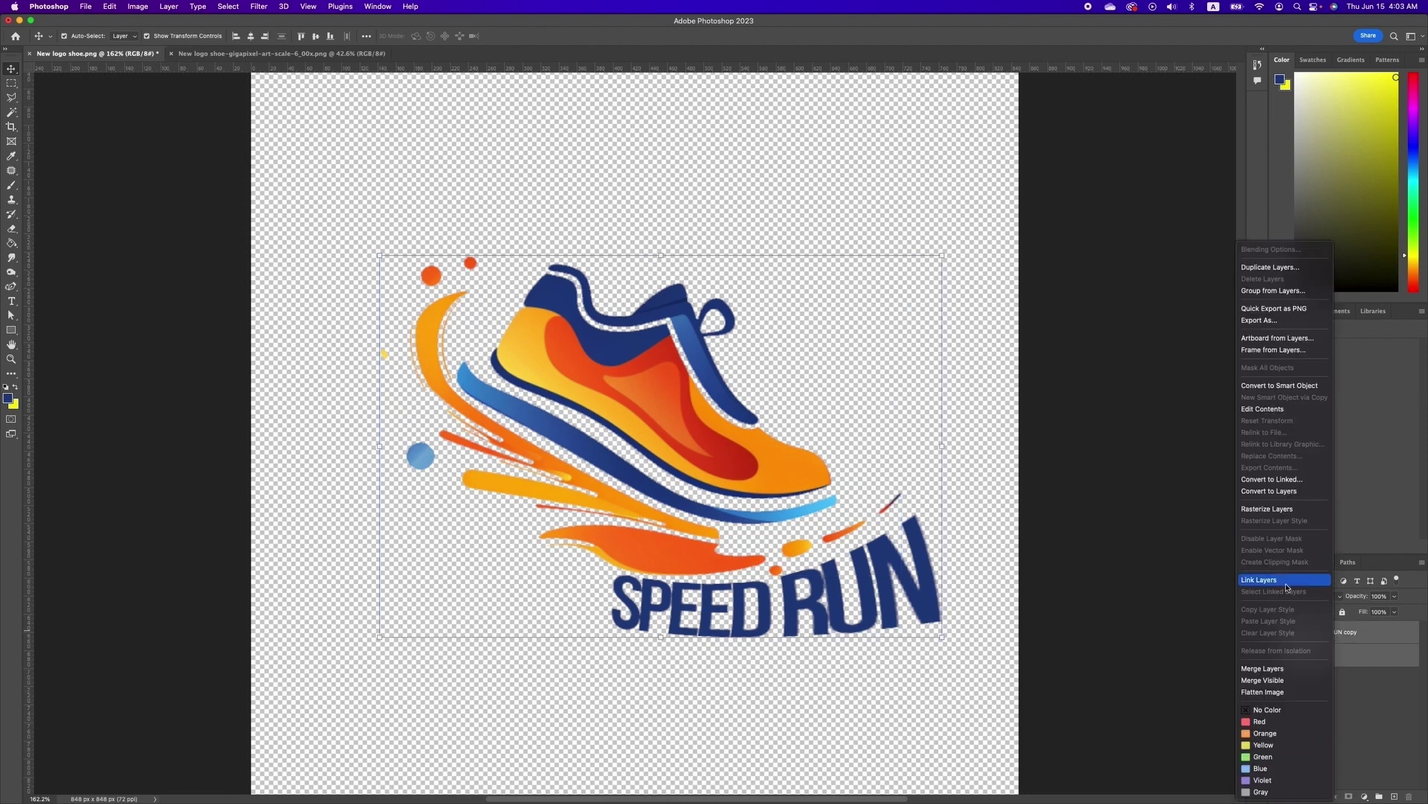
{"action": "left_click", "coordinate": [1284, 668]}
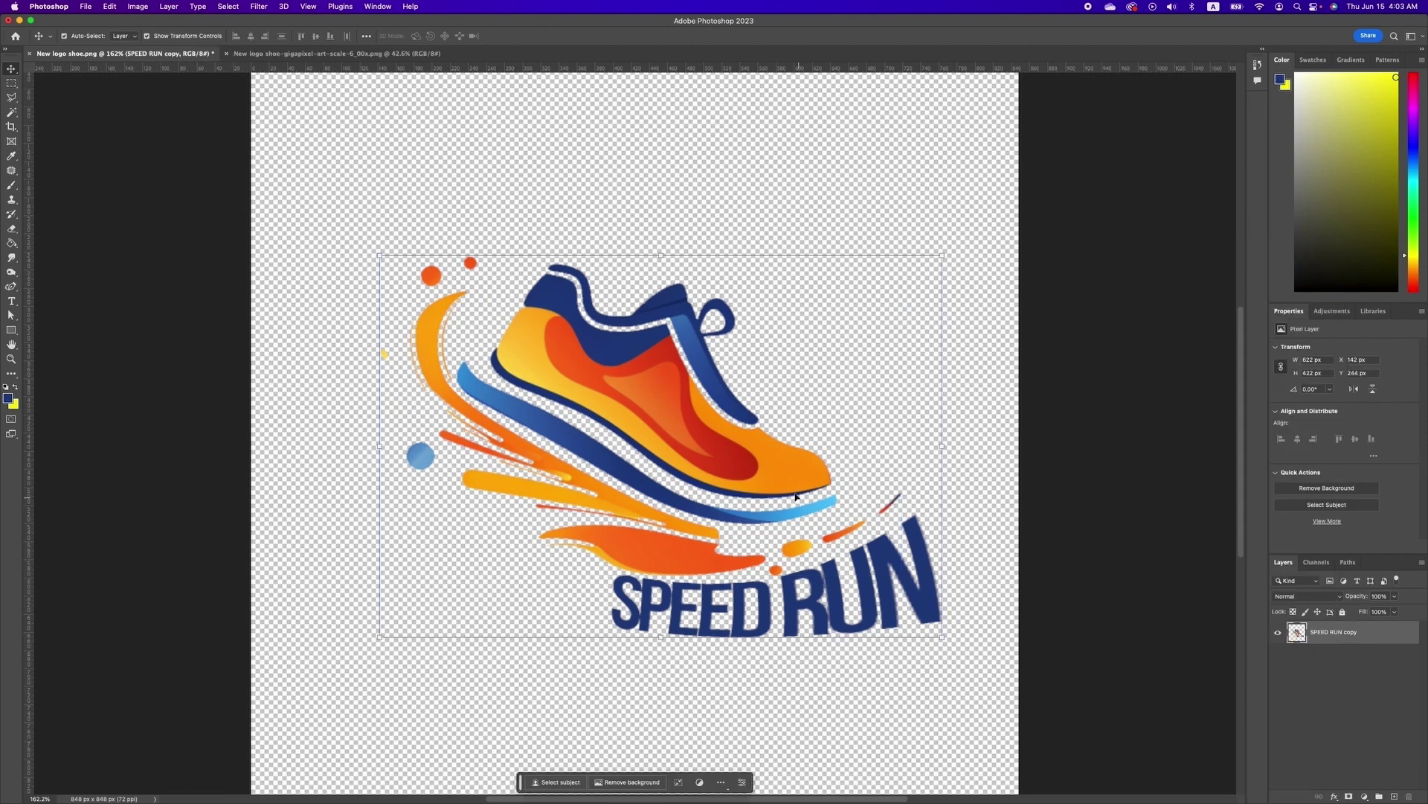
{"action": "left_click_drag", "start_coordinate": [776, 472], "coordinate": [733, 432]}
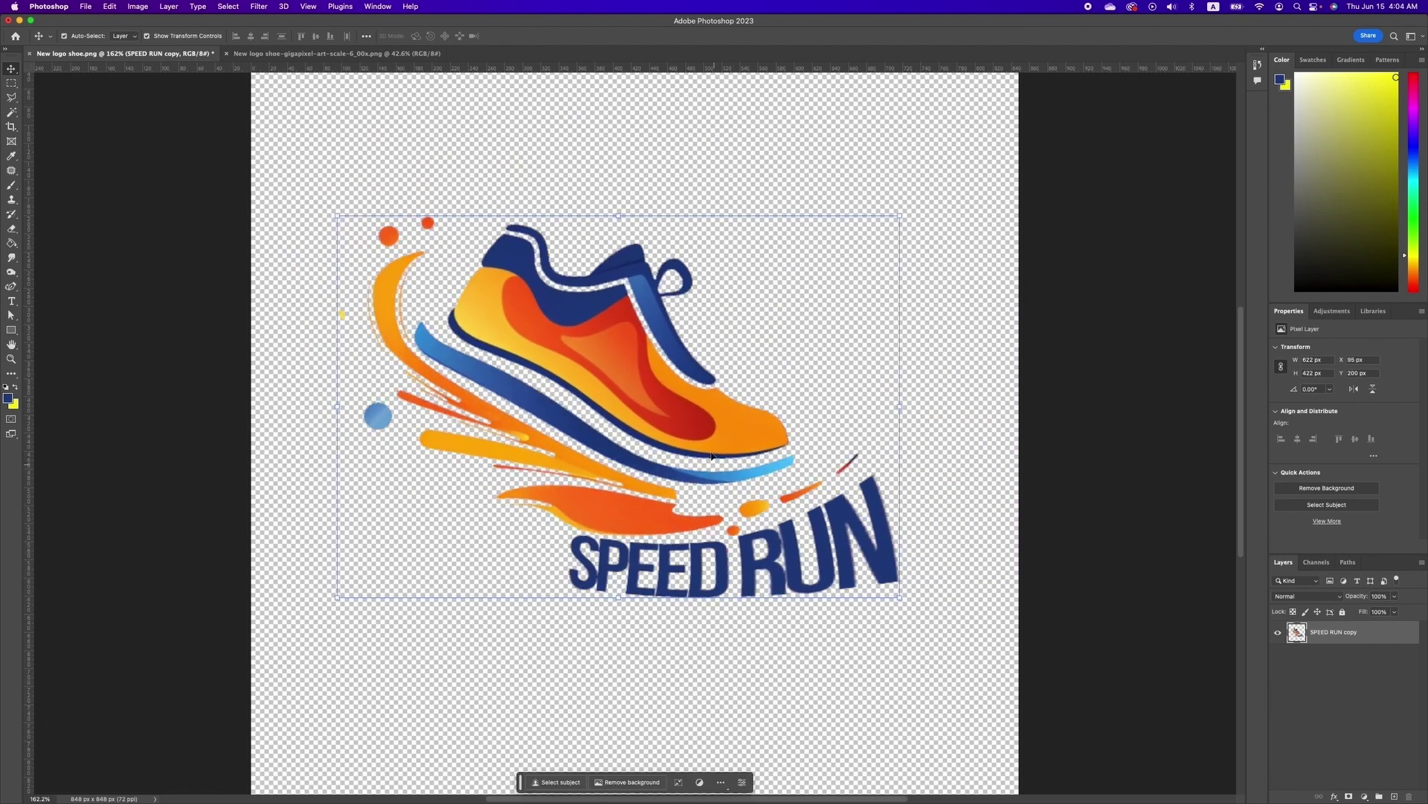
Save a PNG copy of the logo as New logo shoe copy.png, accepting the PNG options
{"action": "left_click", "coordinate": [86, 7]}
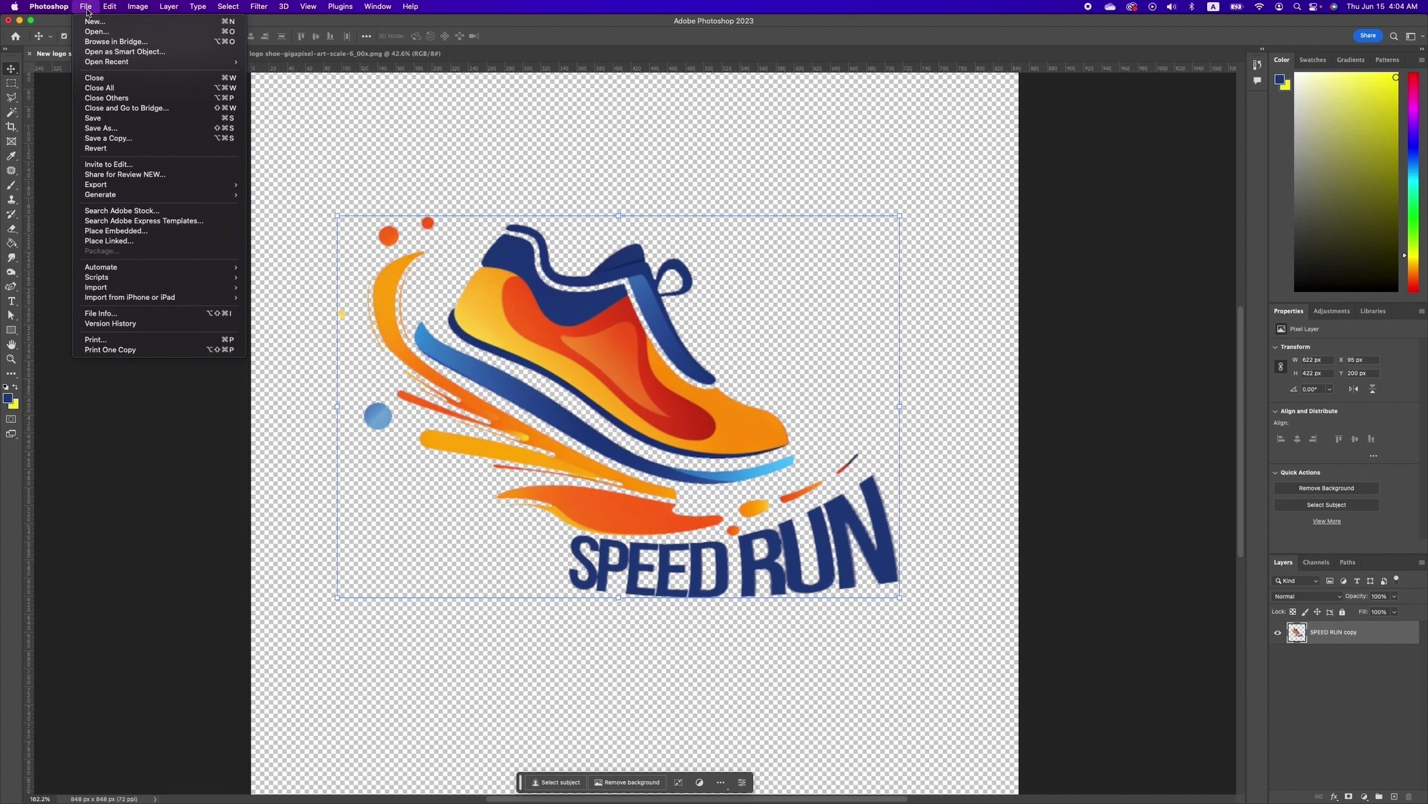
{"action": "left_click", "coordinate": [113, 139]}
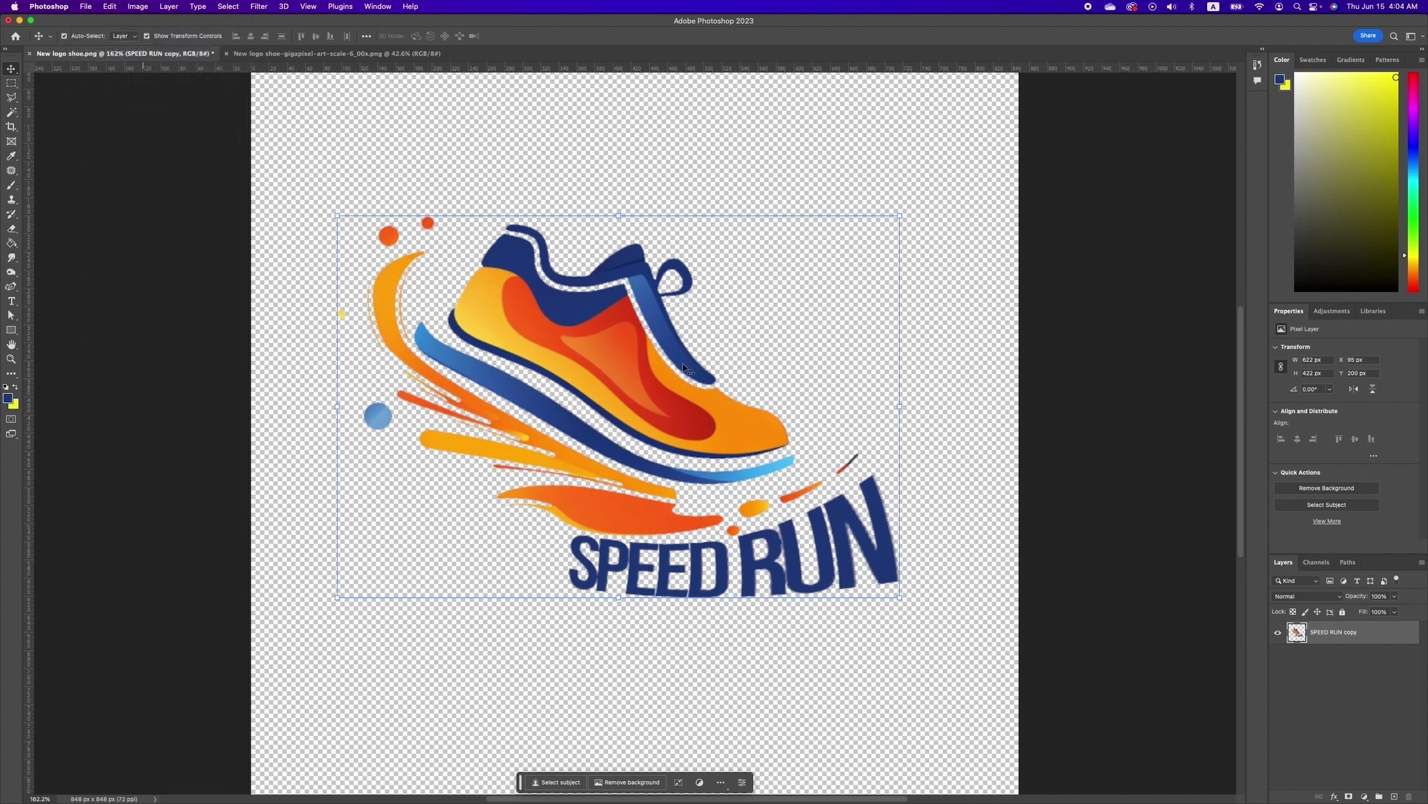
{"action": "left_click", "coordinate": [734, 372]}
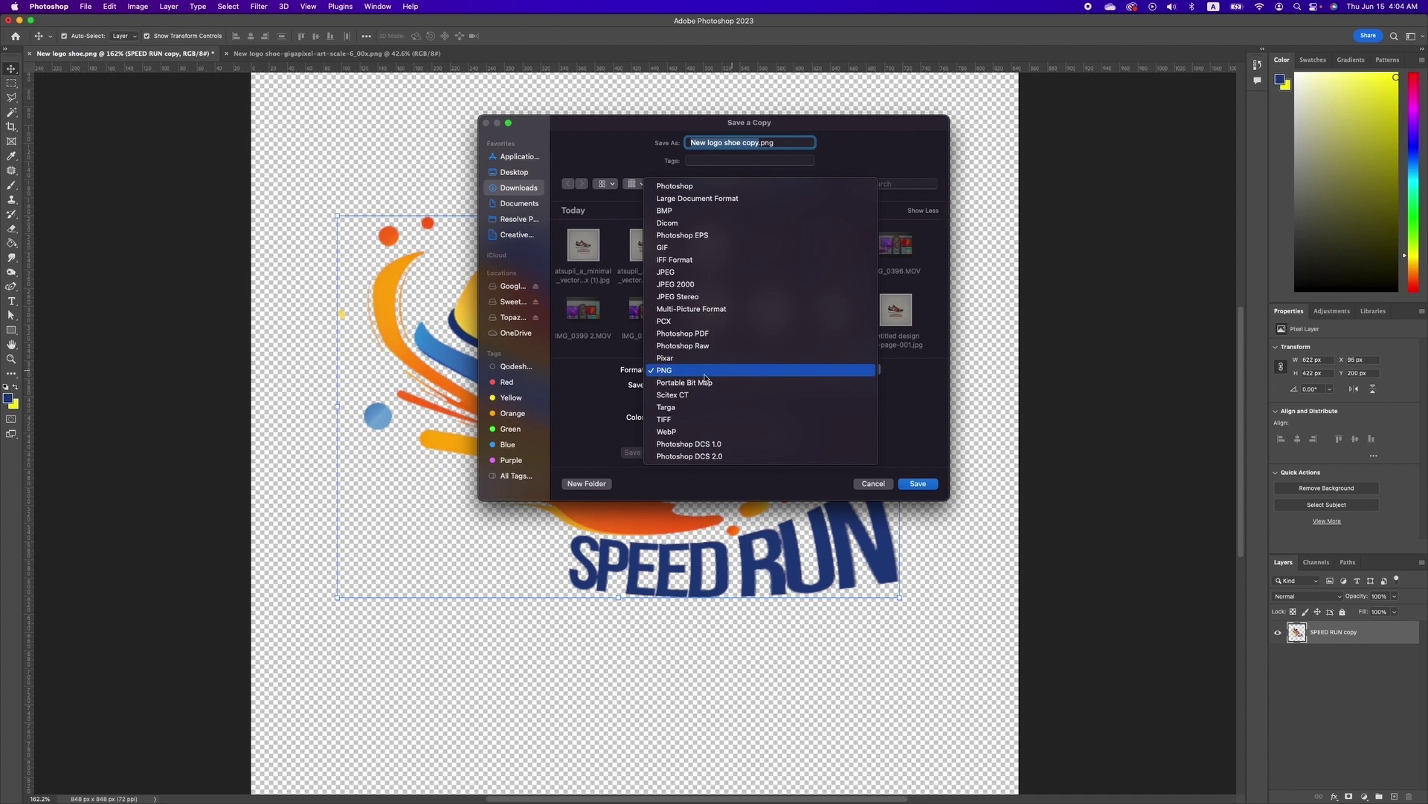
{"action": "left_click", "coordinate": [705, 372]}
{"action": "key", "text": "Return"}
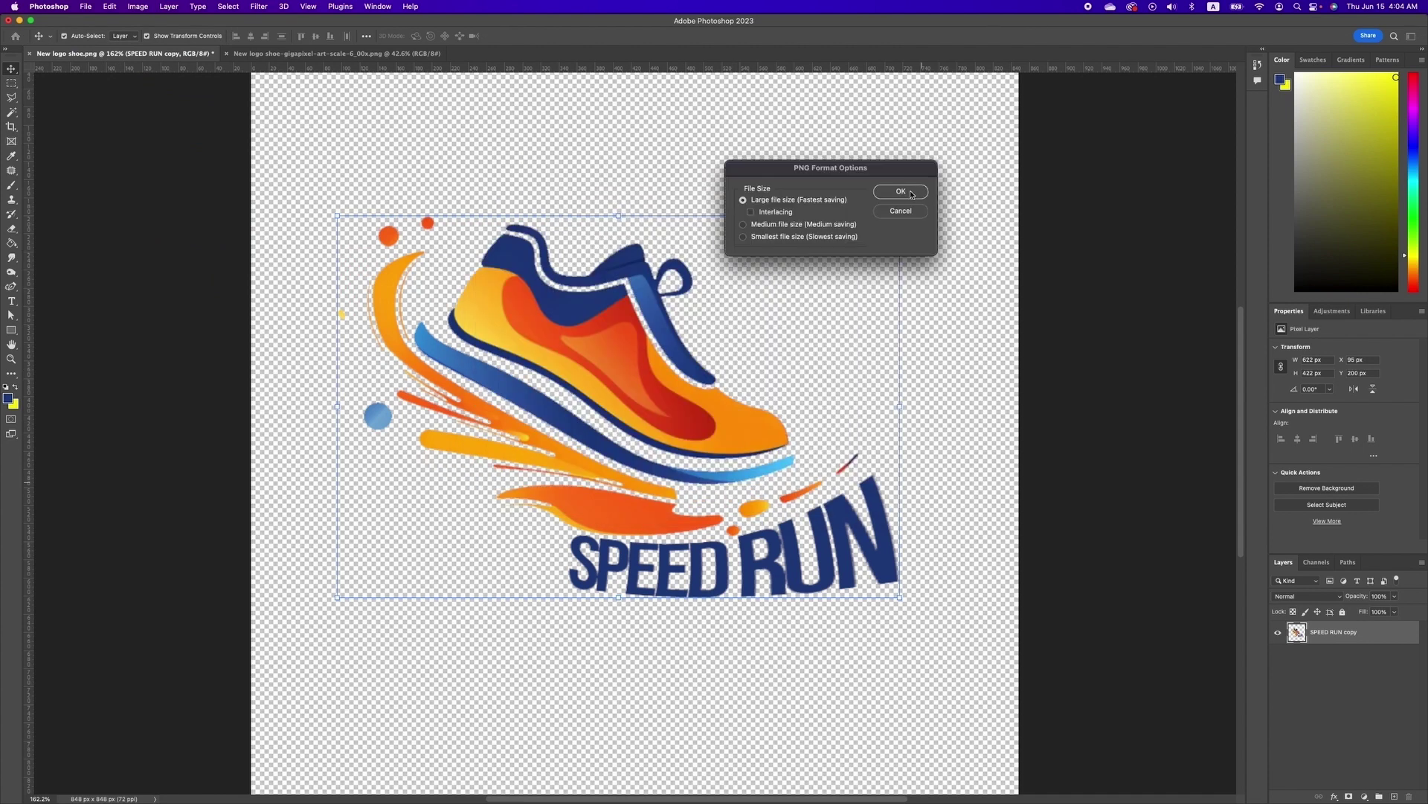
{"action": "left_click", "coordinate": [901, 193]}
Add a Hue/Saturation adjustment layer, trying Lightness -100 for black, then +100 for white
{"action": "key", "text": "super+Tab"}
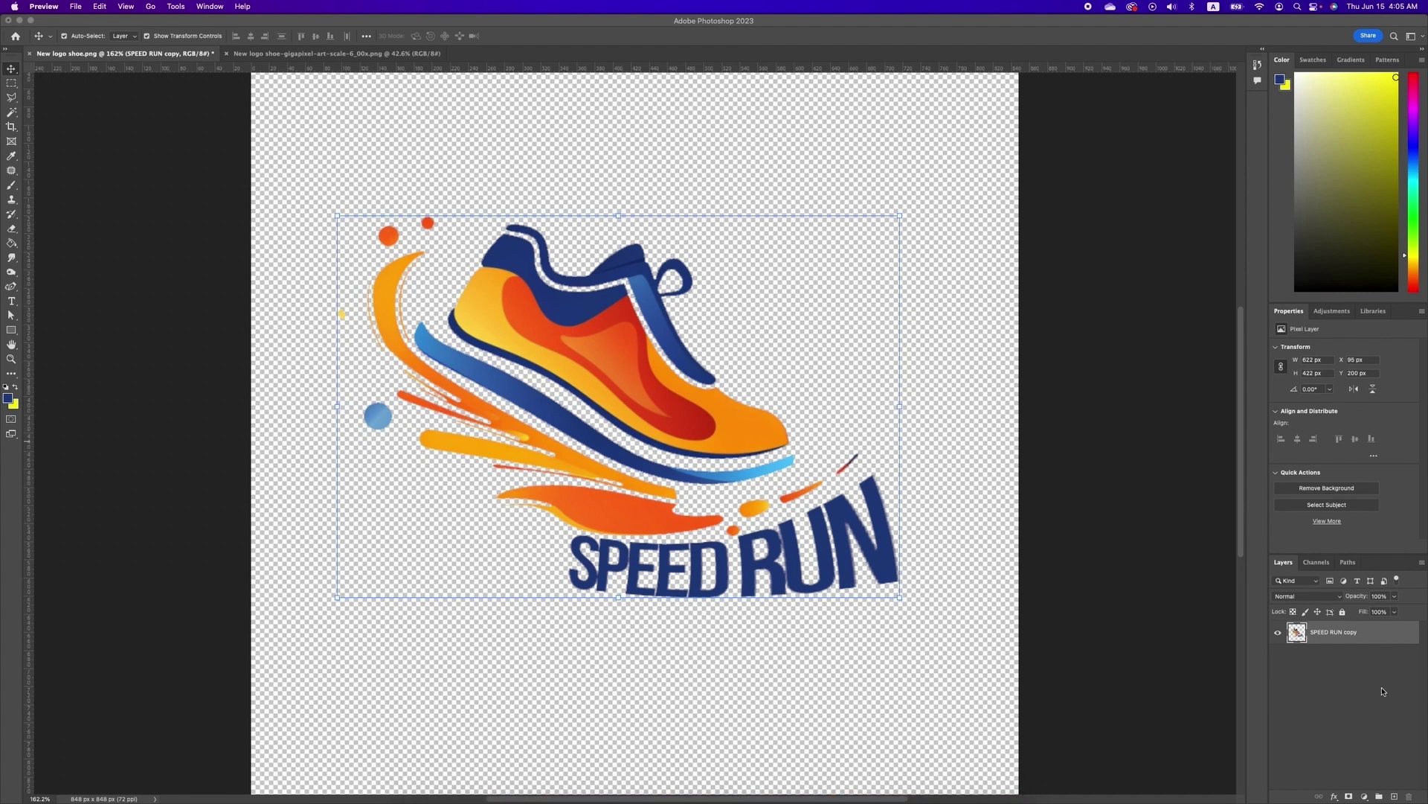
{"action": "key", "text": "super+Tab"}
{"action": "left_click", "coordinate": [1366, 797]}
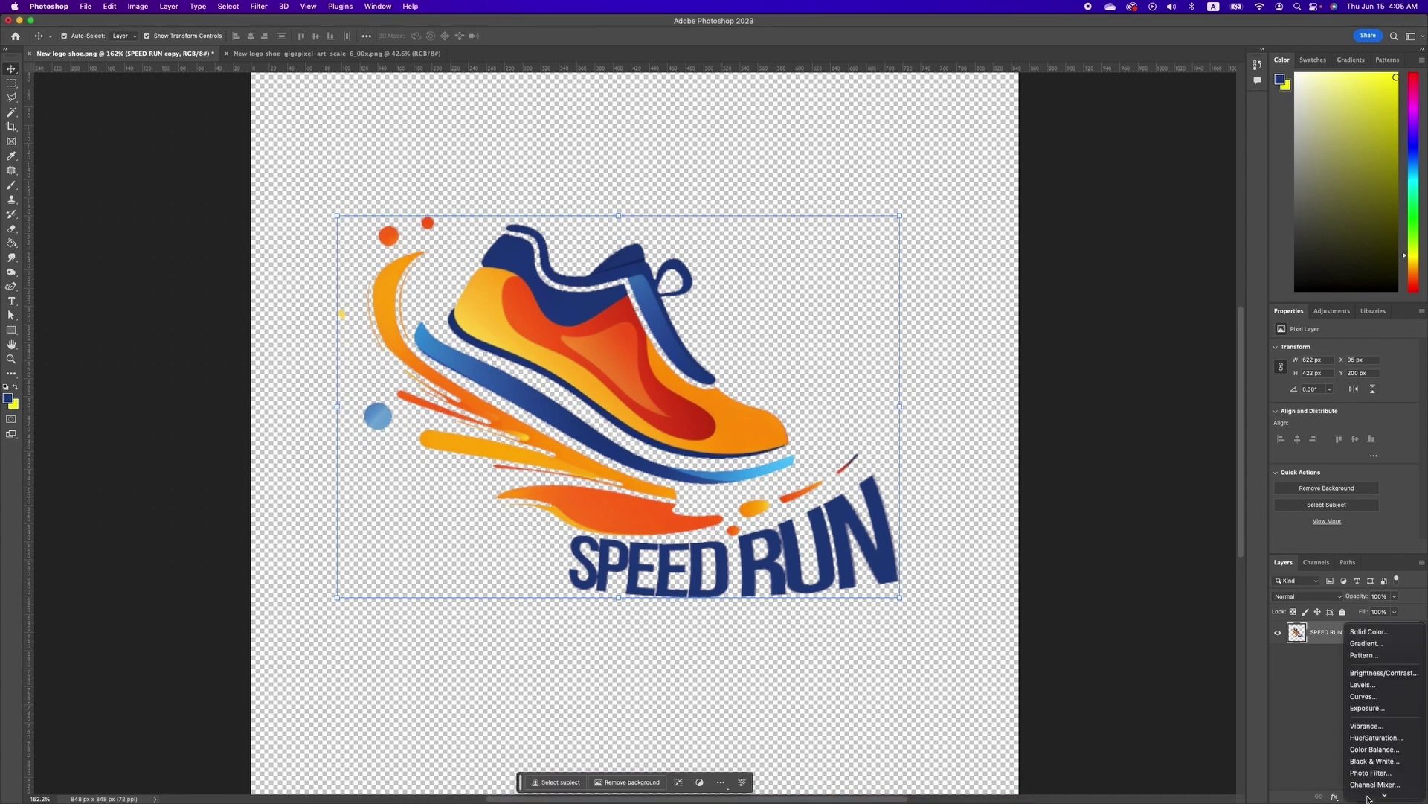
{"action": "left_click", "coordinate": [1377, 738]}
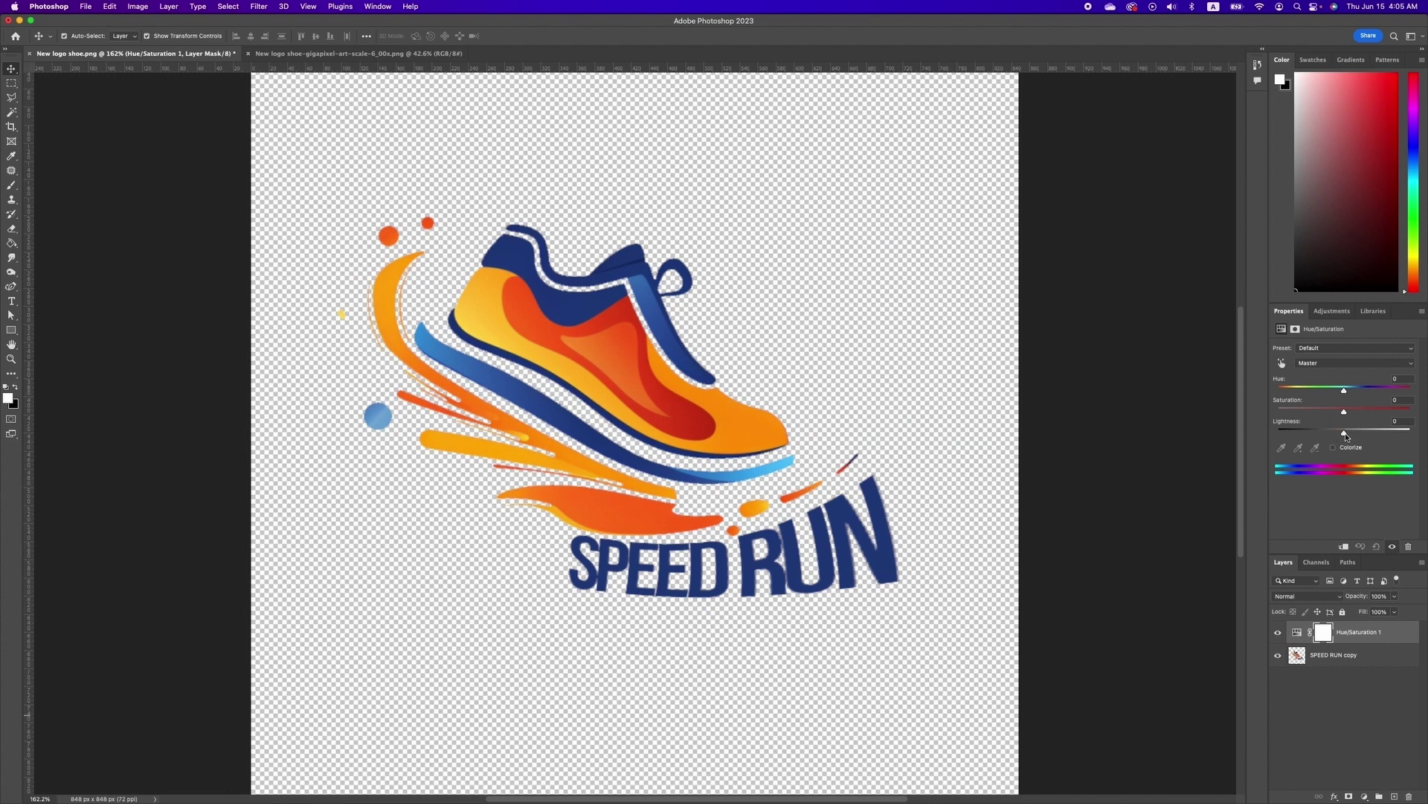
{"action": "left_click_drag", "start_coordinate": [1346, 434], "coordinate": [1276, 430]}
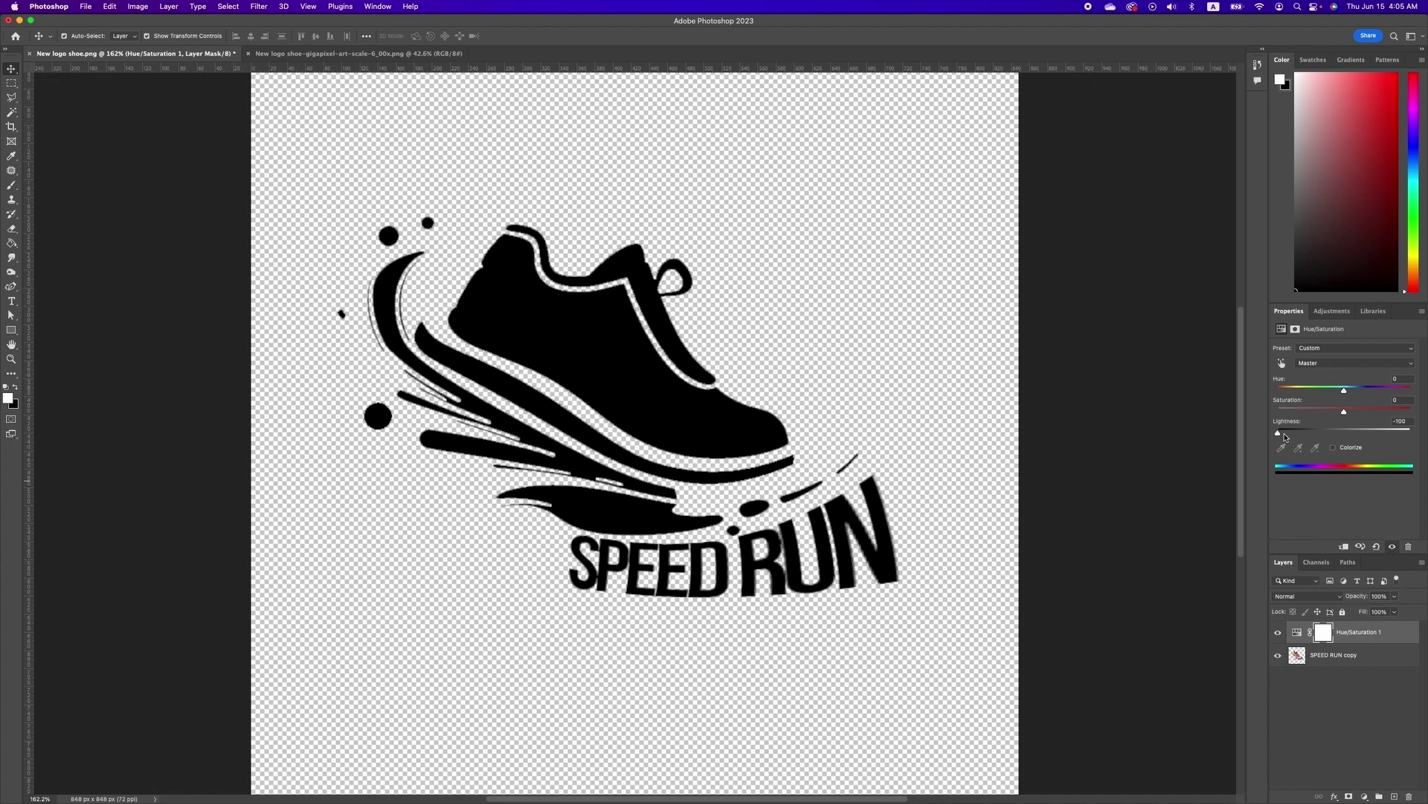
{"action": "left_click_drag", "start_coordinate": [1279, 435], "coordinate": [1409, 433]}
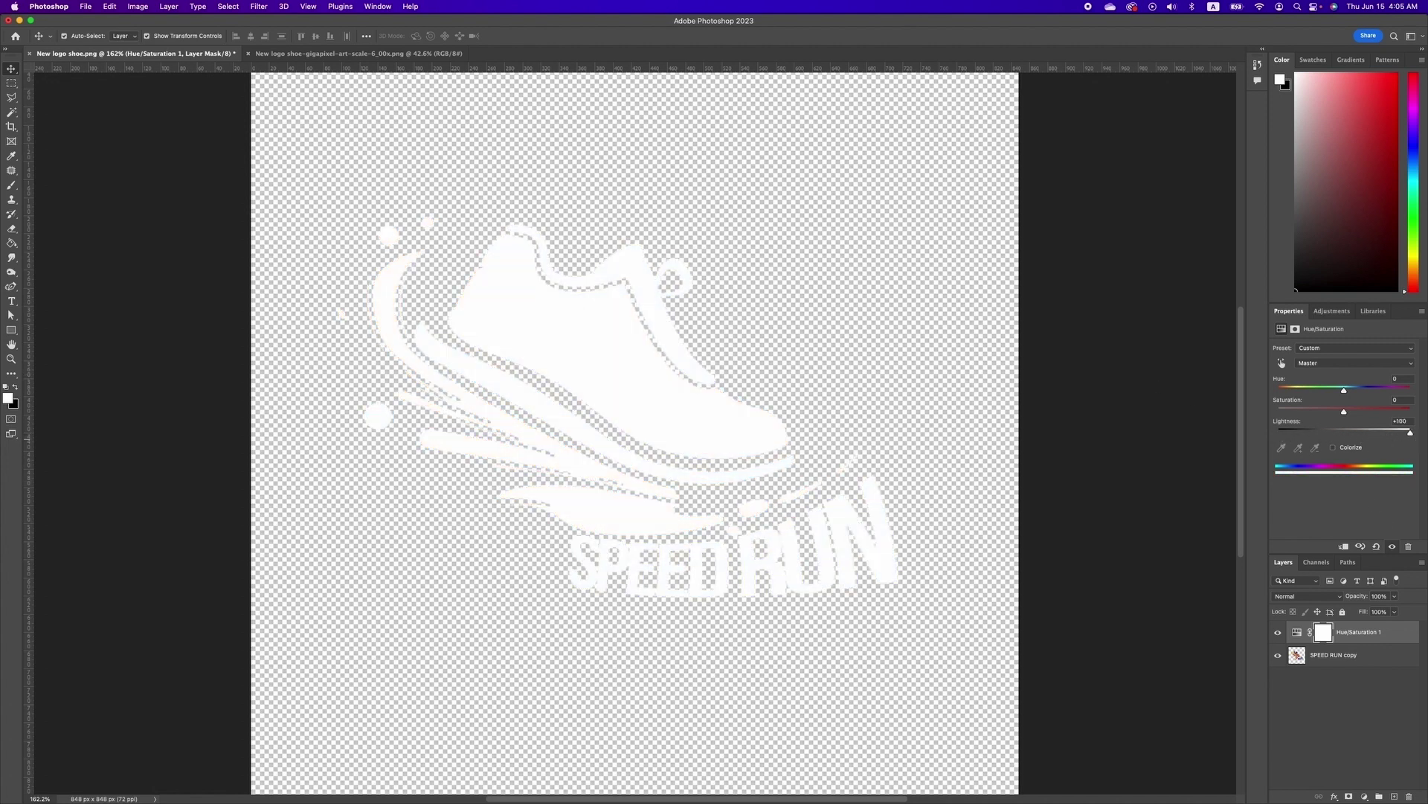